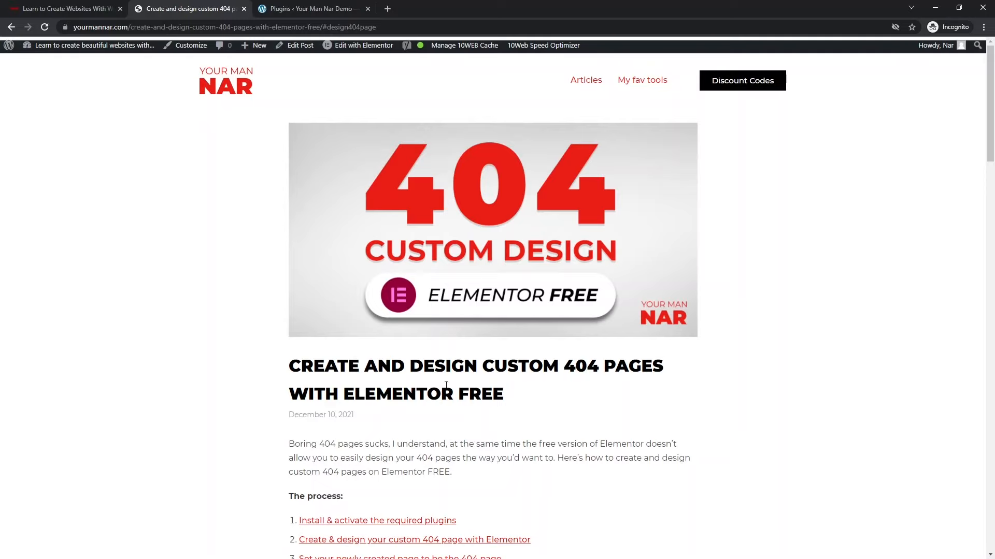
# Step: Review the article's required plugins section and view the linked WordPress.org page for the 404page plugin
pyautogui.scroll(-3, 483, 362)
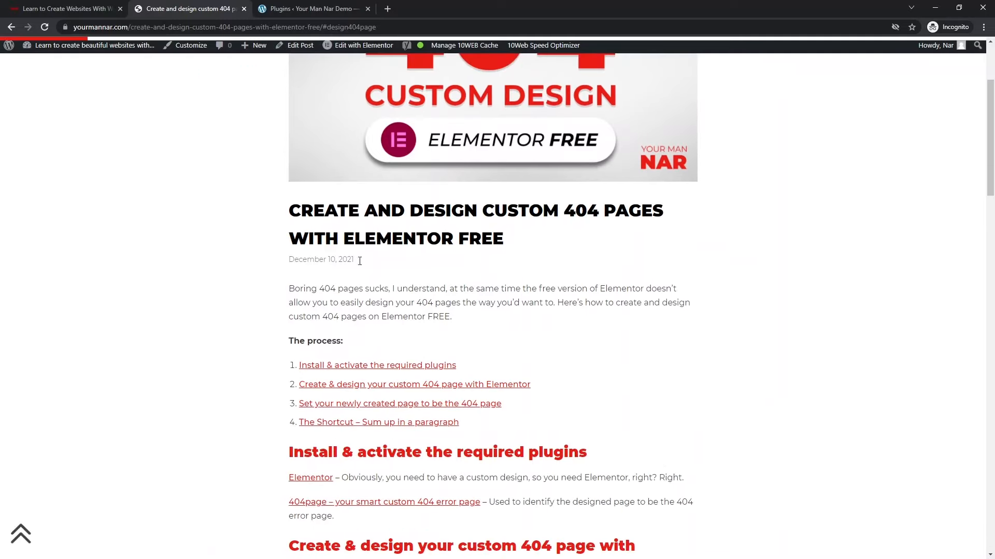
pyautogui.scroll(-1, 406, 314)
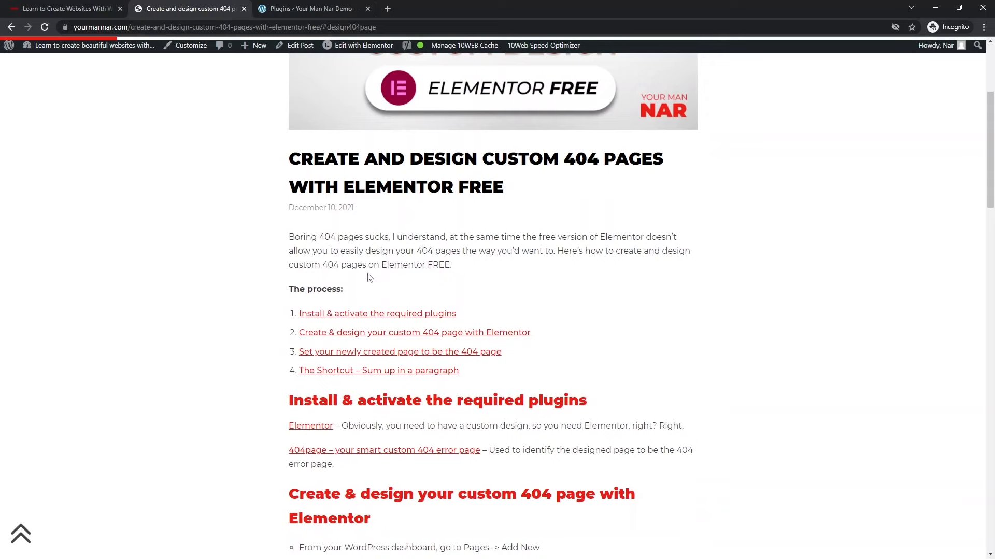
pyautogui.click(331, 317)
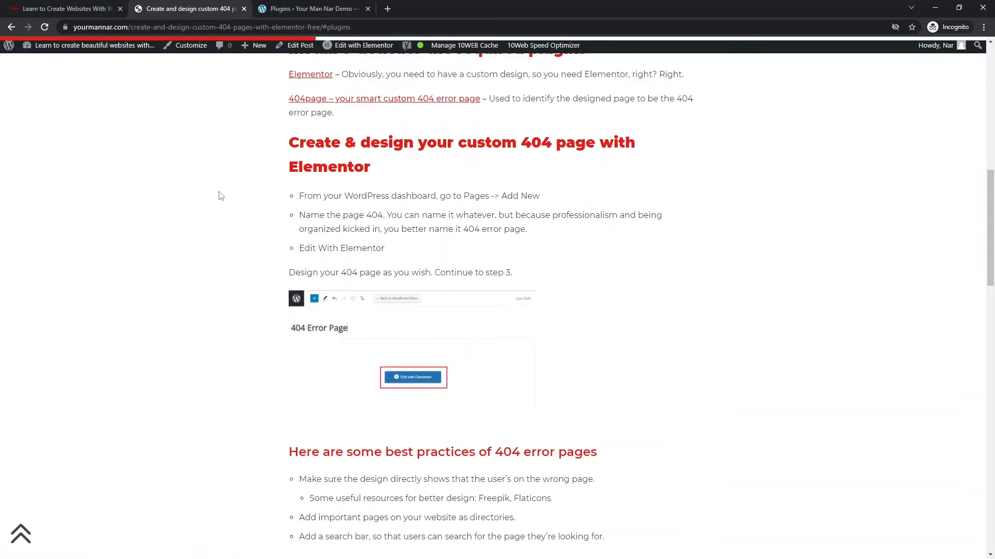
pyautogui.scroll(1, 269, 124)
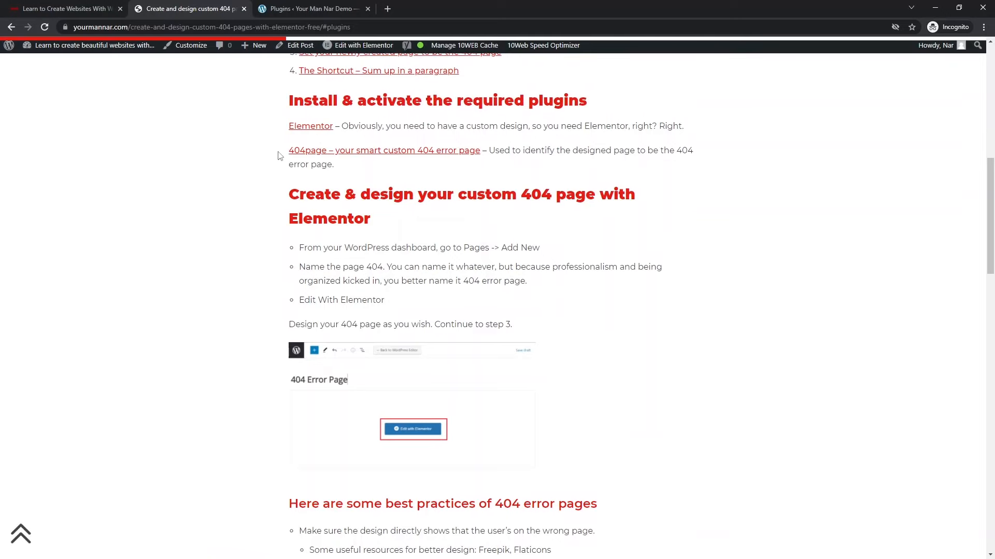
pyautogui.middleClick(314, 159)
pyautogui.click(308, 7)
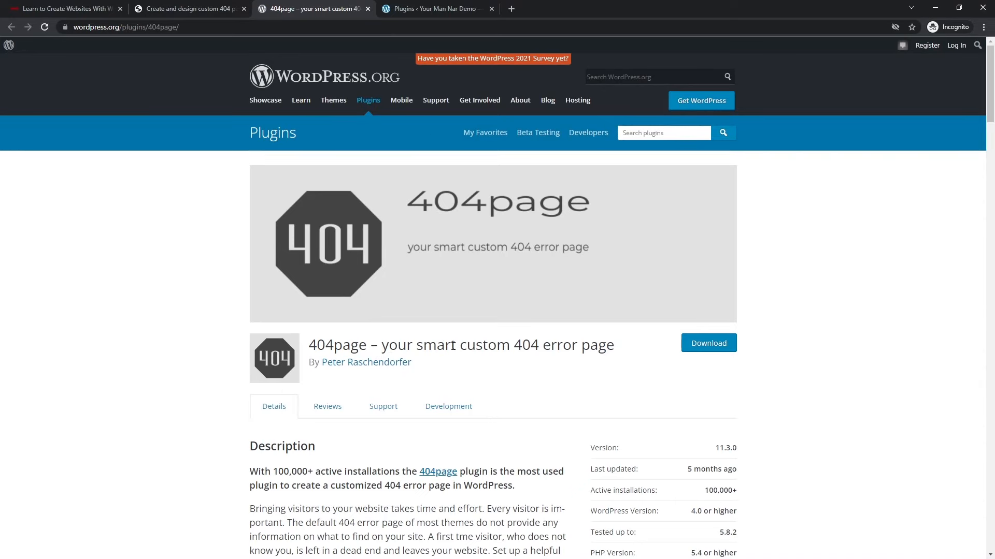
pyautogui.click(368, 9)
# Step: Search for 404page among the demo site's available plugins, and install and activate "404page – your smart custom 404 error page"
pyautogui.click(314, 7)
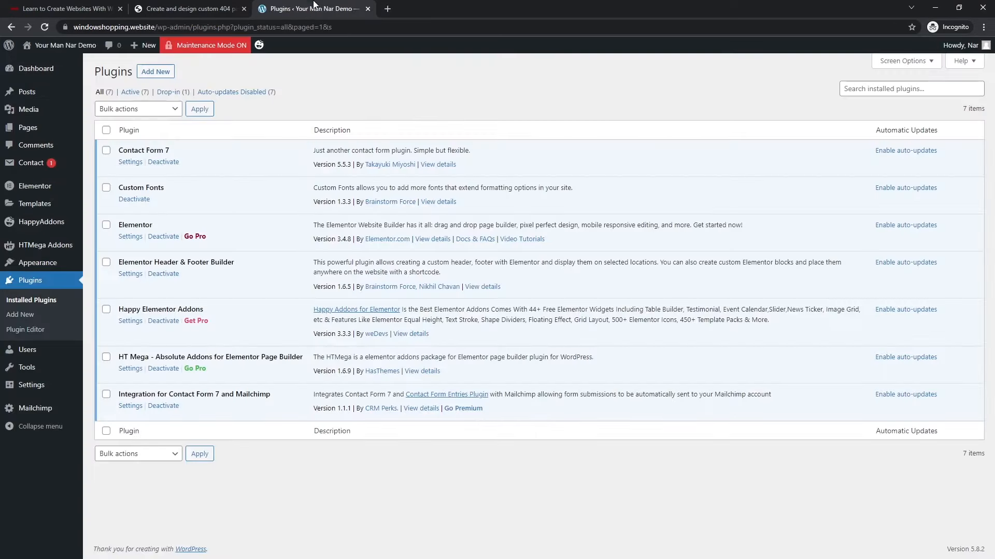
pyautogui.middleClick(155, 73)
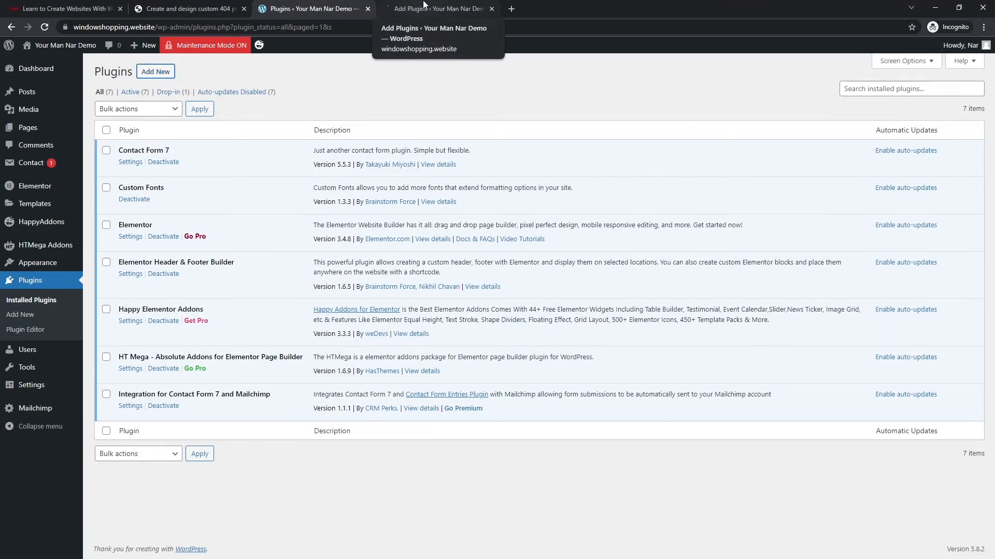
pyautogui.click(423, 7)
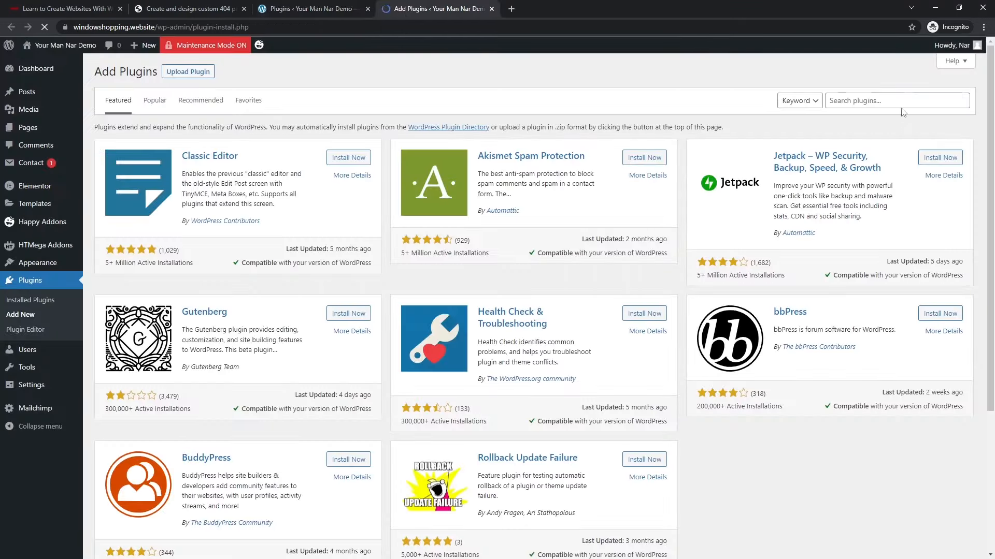
pyautogui.click(901, 100)
pyautogui.write('404page')
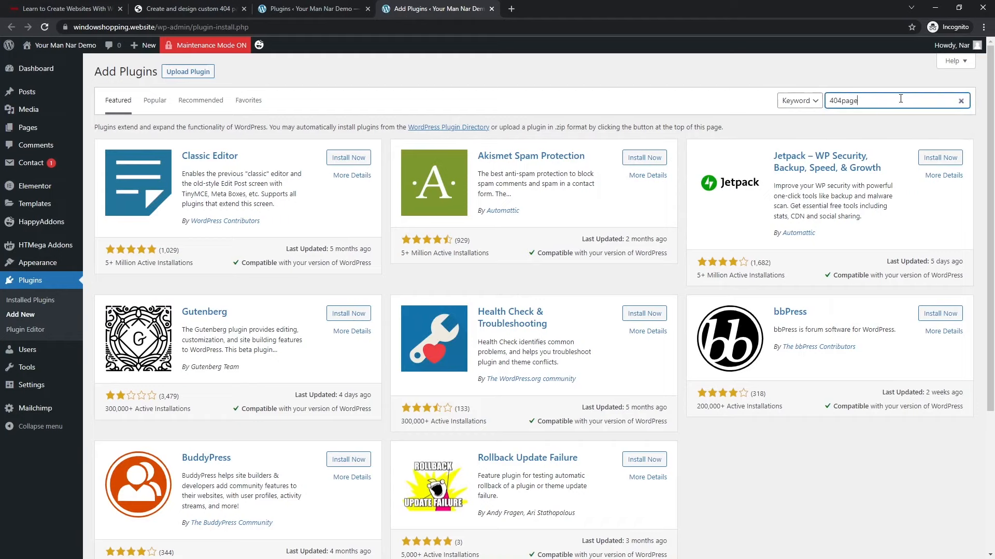
pyautogui.press('Return')
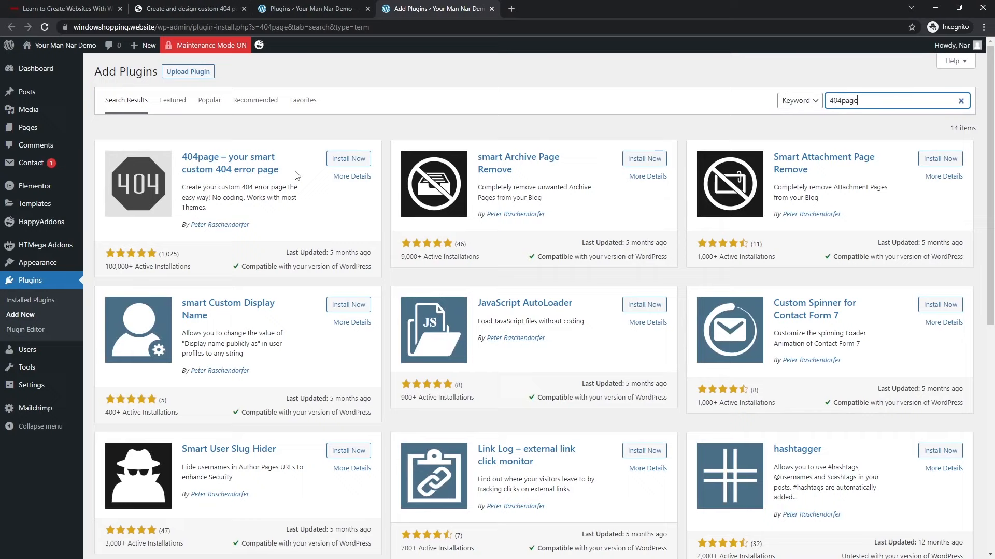
pyautogui.click(348, 159)
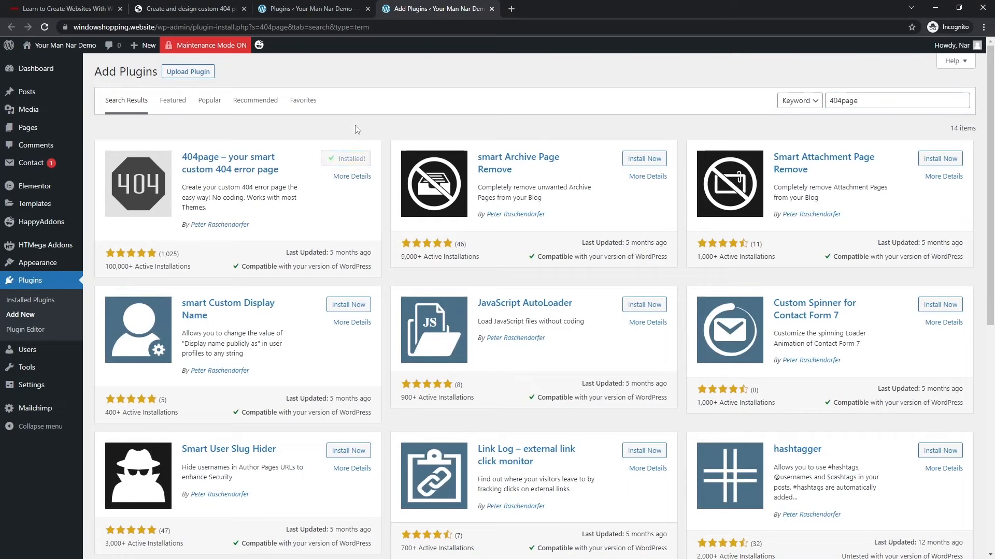
pyautogui.click(354, 159)
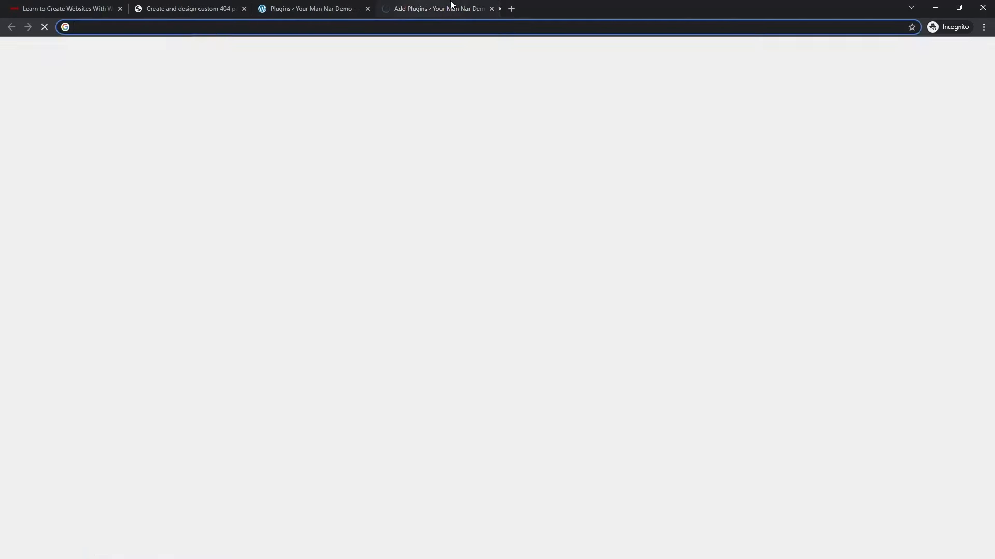
# Step: Load the nonexistent address windowshopping.website/justrandomurls in a new browser tab to view the default 404 page
pyautogui.hotkey('ctrl', 't')
pyautogui.write('window')
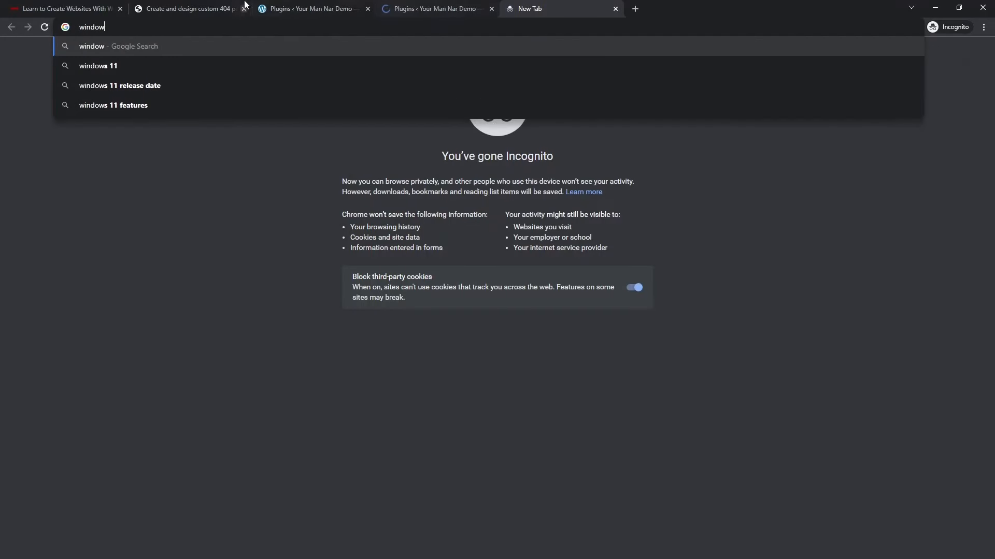
pyautogui.click(309, 8)
pyautogui.moveTo(155, 27); pyautogui.dragTo(73, 26)
pyautogui.hotkey('ctrl', 'c')
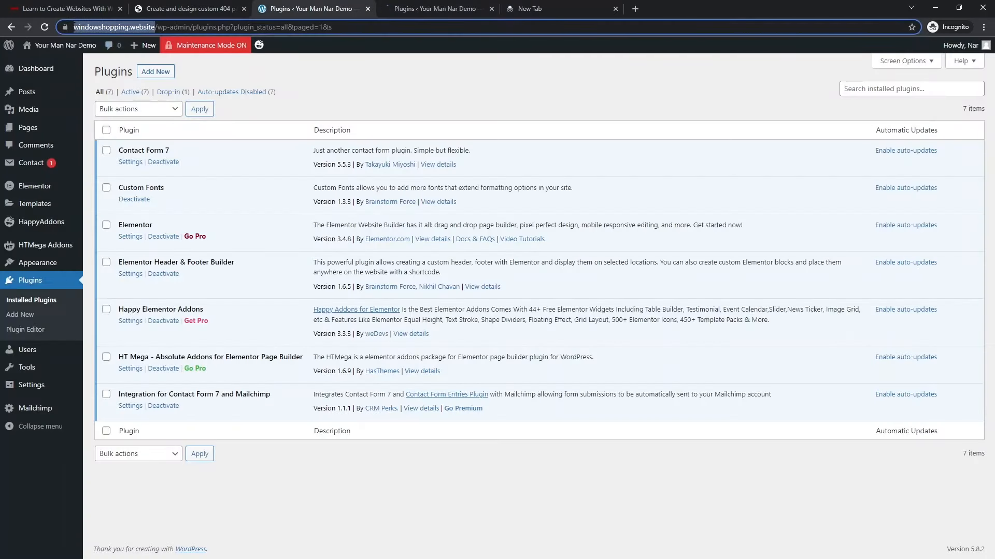
pyautogui.click(570, 7)
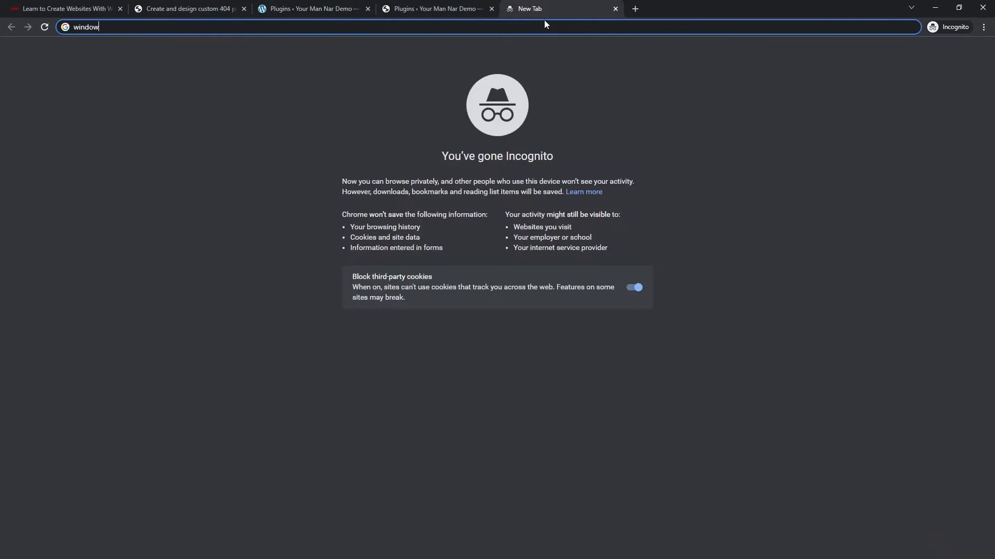
pyautogui.click(543, 26)
pyautogui.hotkey('ctrl', 'v')
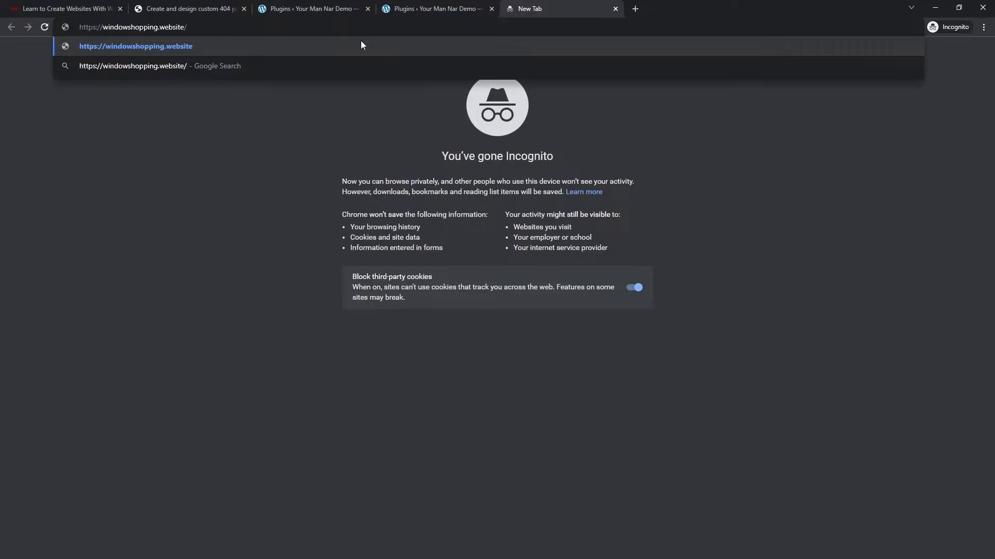
pyautogui.write('justrandomurls')
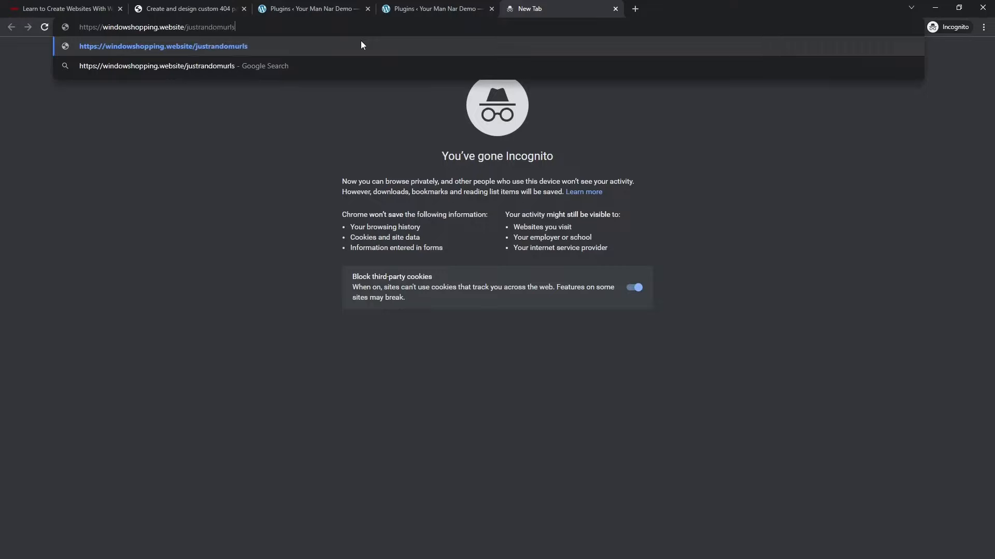
pyautogui.press('Return')
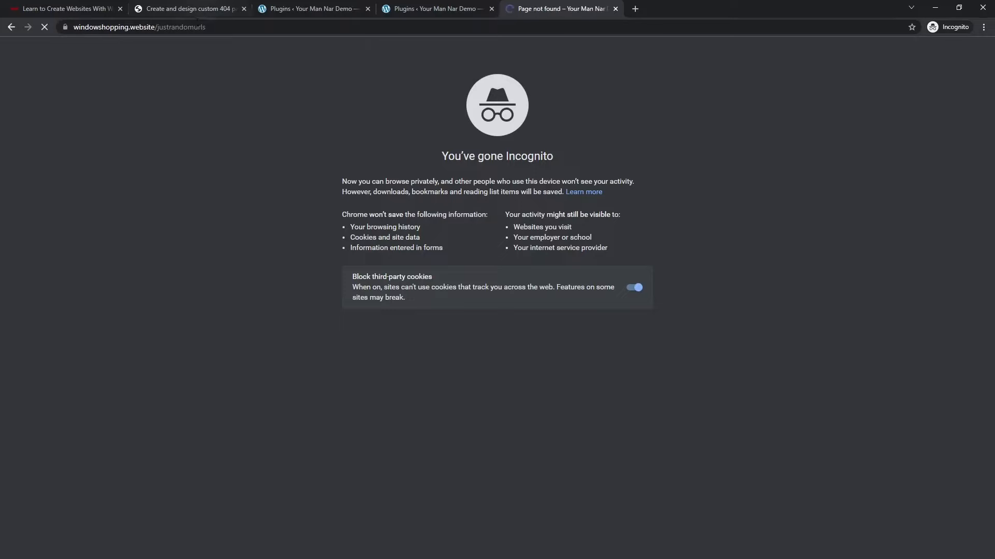
# Step: Examine the address's justrandomurls slug and the message text on the default 404 page
pyautogui.click(203, 27)
pyautogui.click(226, 27)
pyautogui.doubleClick(207, 28)
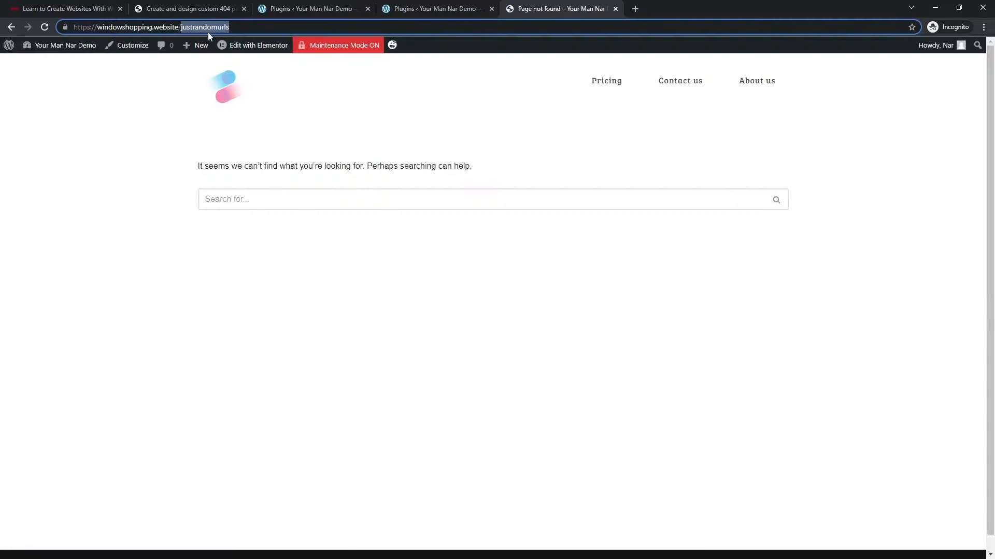
pyautogui.moveTo(196, 167); pyautogui.dragTo(474, 162)
pyautogui.click(350, 163)
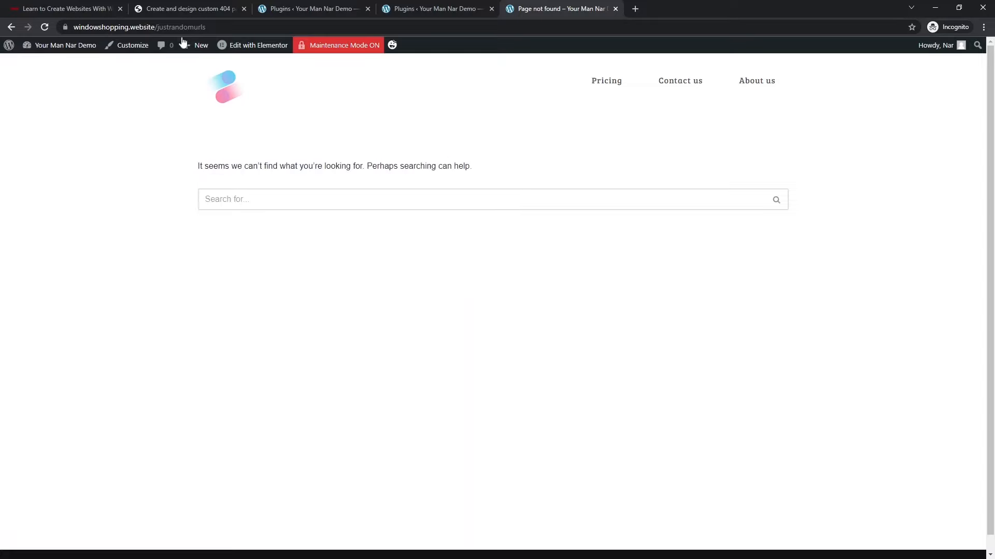
# Step: Misspell the domain as windowshoppiing.website and load the address to compare it with a site 404 page
pyautogui.click(115, 28)
pyautogui.click(118, 29)
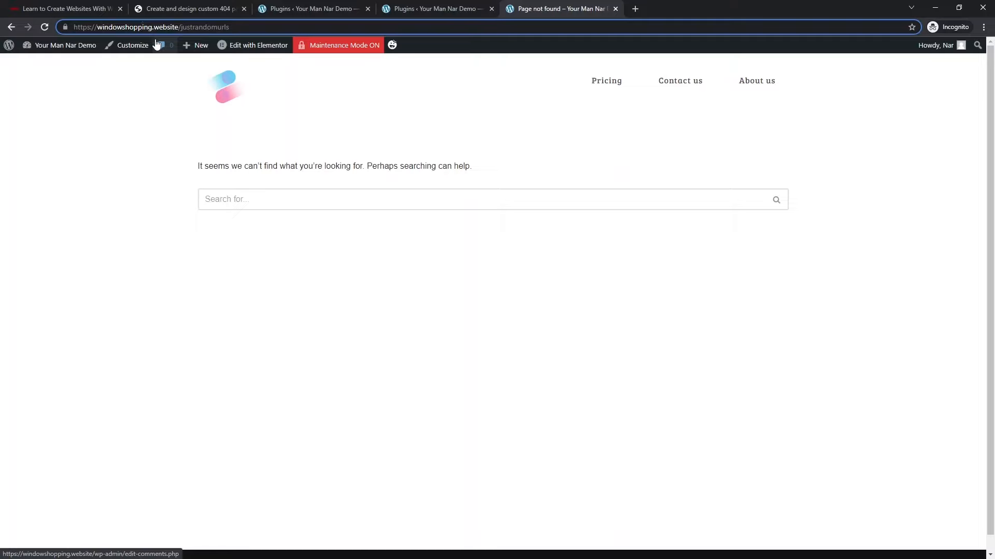
pyautogui.write('i')
pyautogui.press('Return')
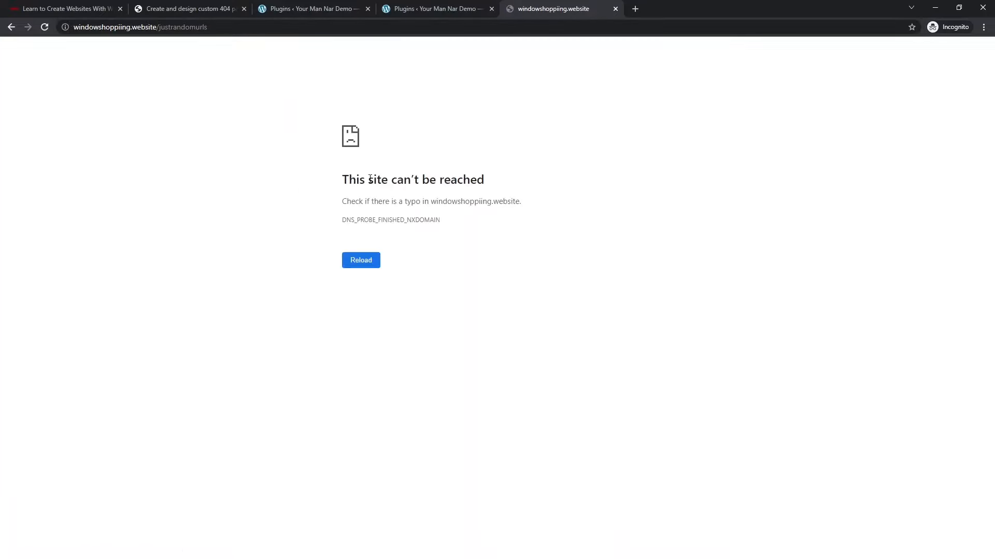
# Step: Correct the domain to windowshopping.website and load the justrandomurls address again
pyautogui.click(125, 28)
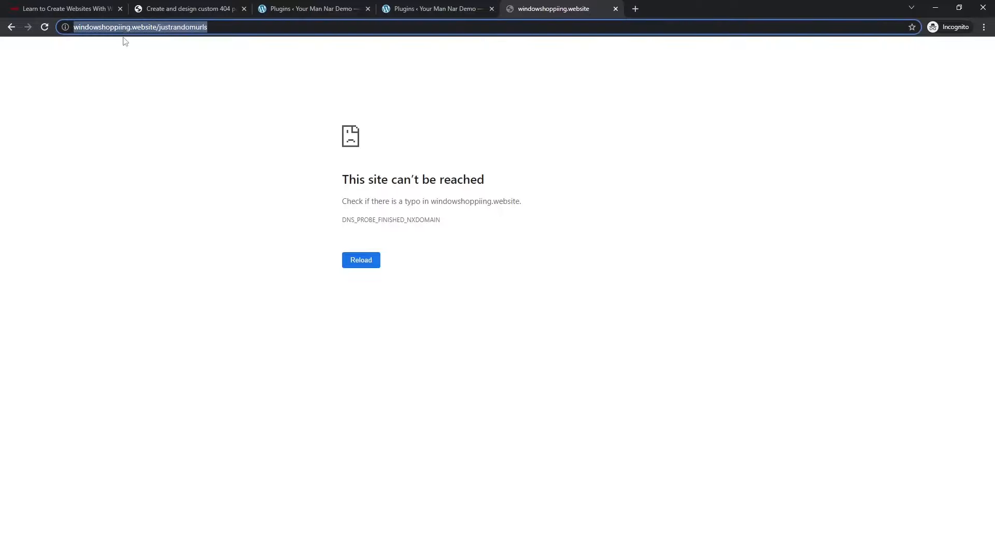
pyautogui.click(124, 28)
pyautogui.press('BackSpace')
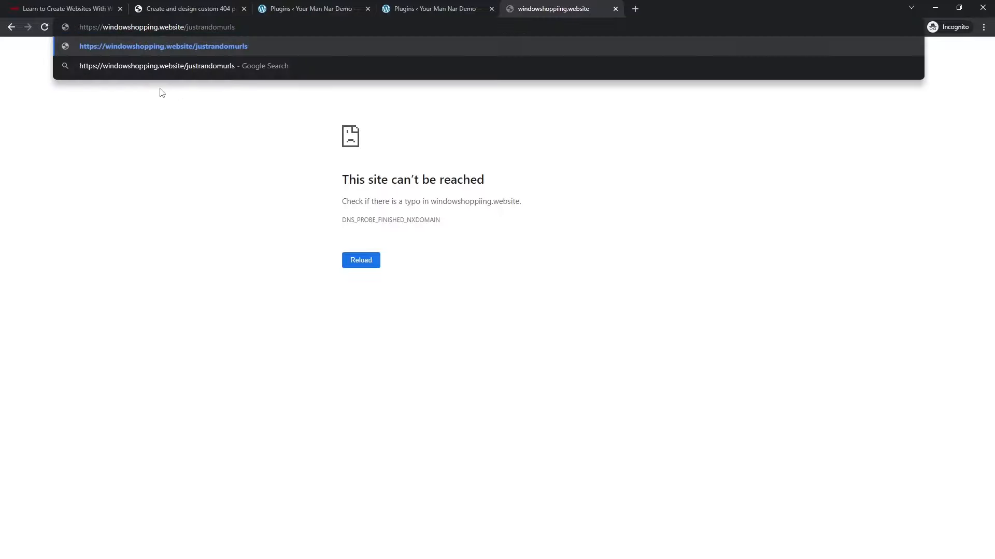
pyautogui.press('Return')
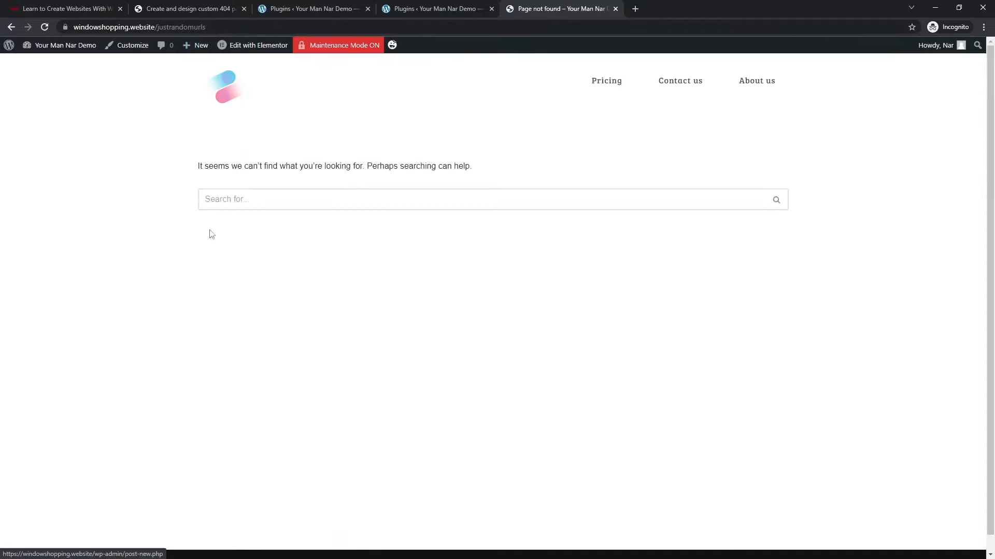
# Step: Replace the address's slug with justtesting404 and load that nonexistent page on the demo site
pyautogui.doubleClick(182, 27)
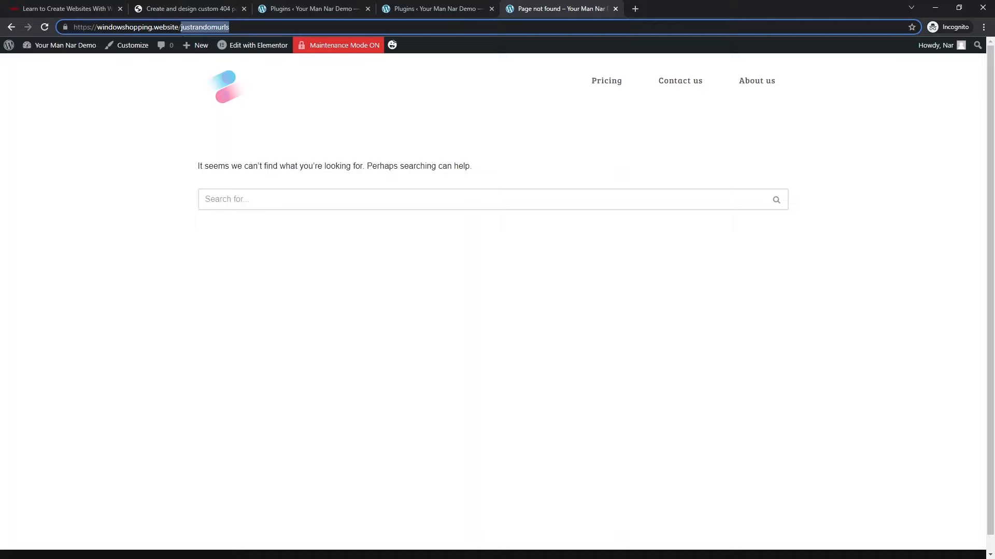
pyautogui.press('Right')
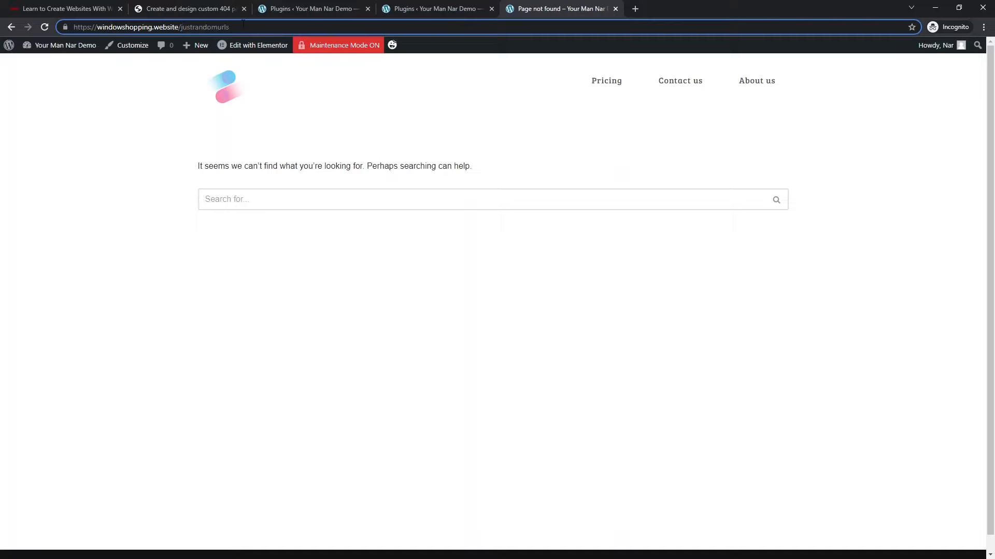
pyautogui.press('BackSpace')
pyautogui.press('BackSpace')
pyautogui.press('BackSpace')
pyautogui.press('BackSpace')
pyautogui.press('BackSpace')
pyautogui.press('BackSpace')
pyautogui.press('BackSpace')
pyautogui.press('BackSpace')
pyautogui.press('BackSpace')
pyautogui.press('BackSpace')
pyautogui.press('BackSpace')
pyautogui.press('BackSpace')
pyautogui.press('BackSpace')
pyautogui.press('BackSpace')
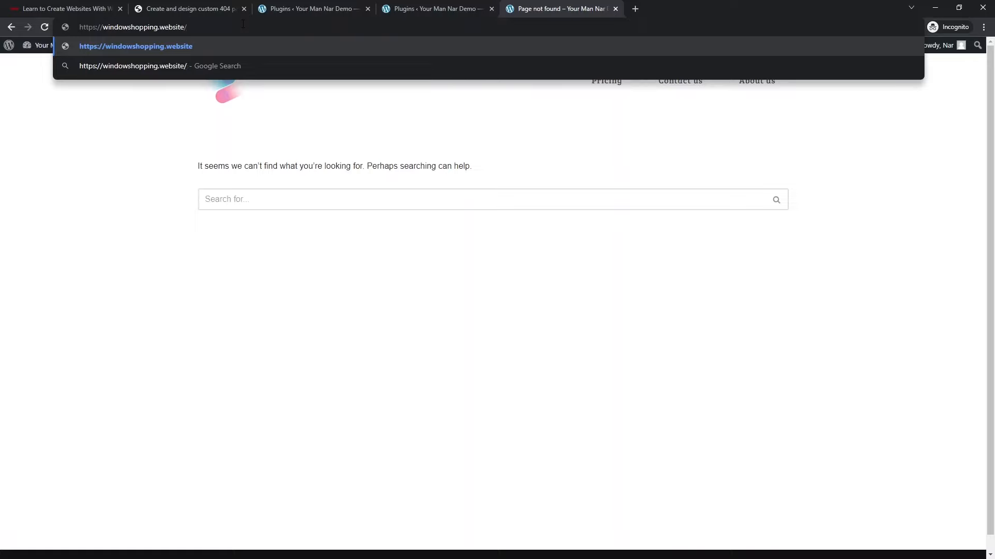
pyautogui.write('justtesting404')
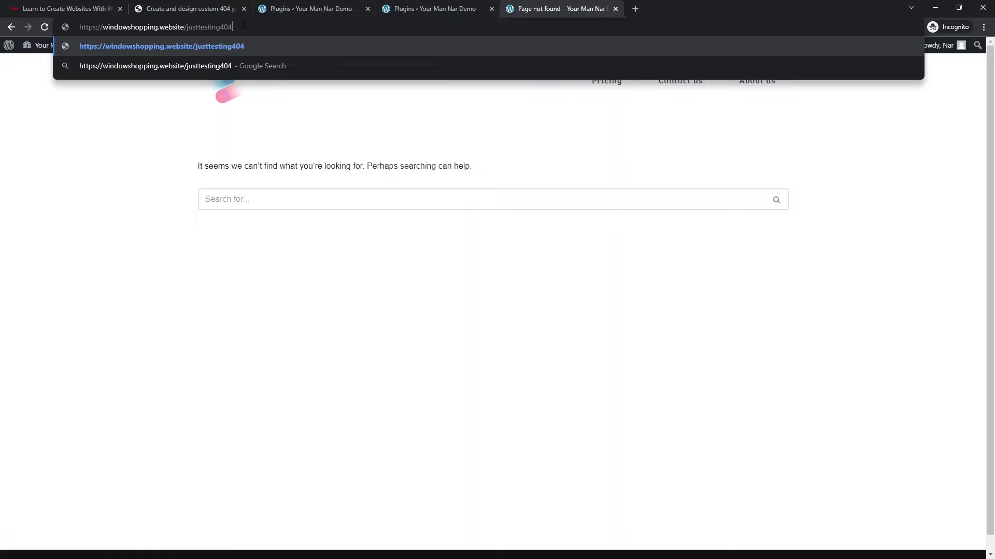
pyautogui.press('Return')
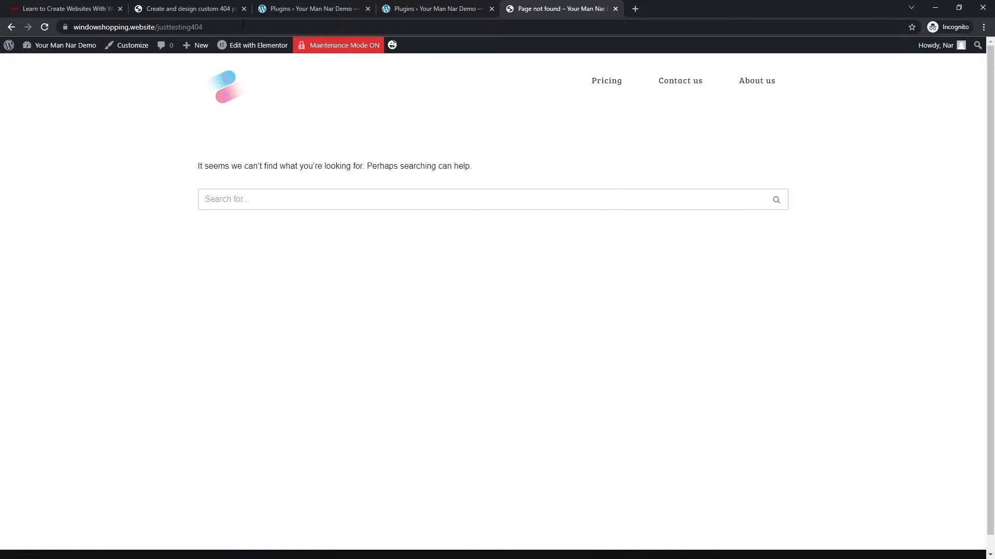
# Step: Return to the demo site's admin dashboard and open the list of all pages
pyautogui.click(463, 6)
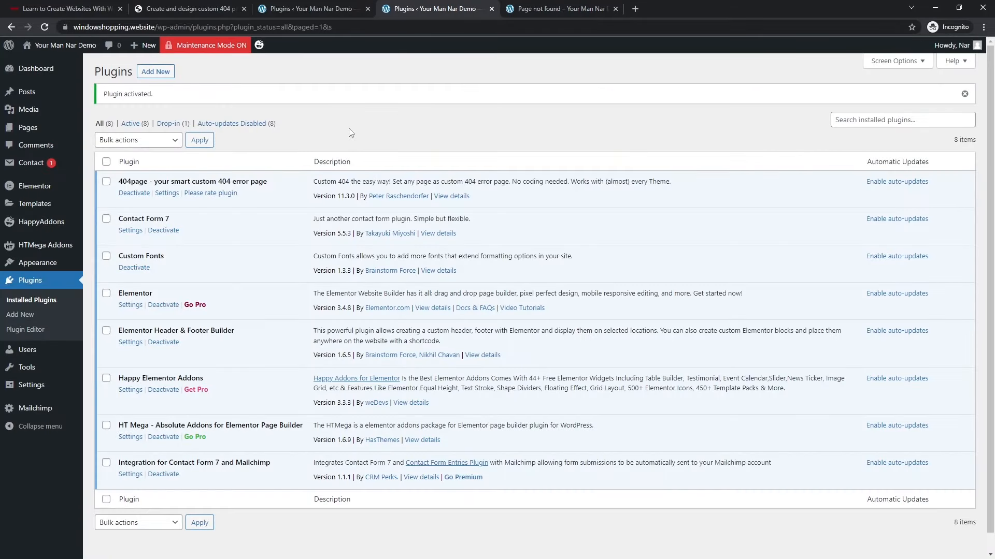
pyautogui.click(565, 9)
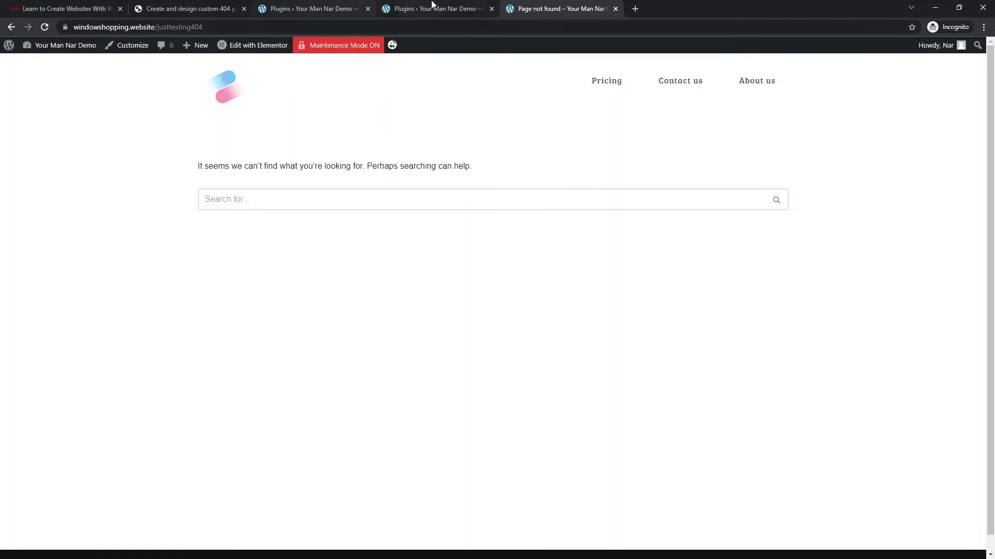
pyautogui.click(345, 7)
pyautogui.click(340, 92)
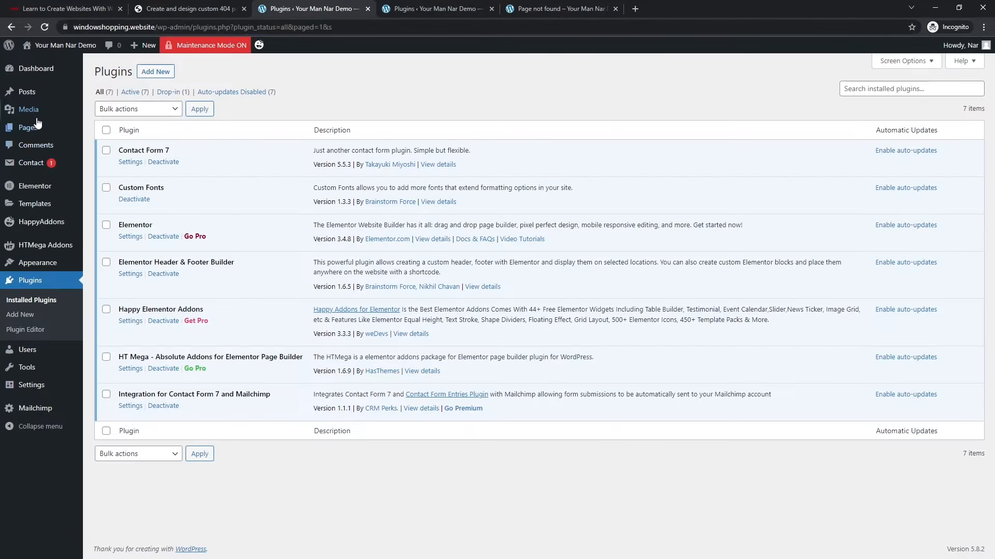
pyautogui.moveTo(33, 132)
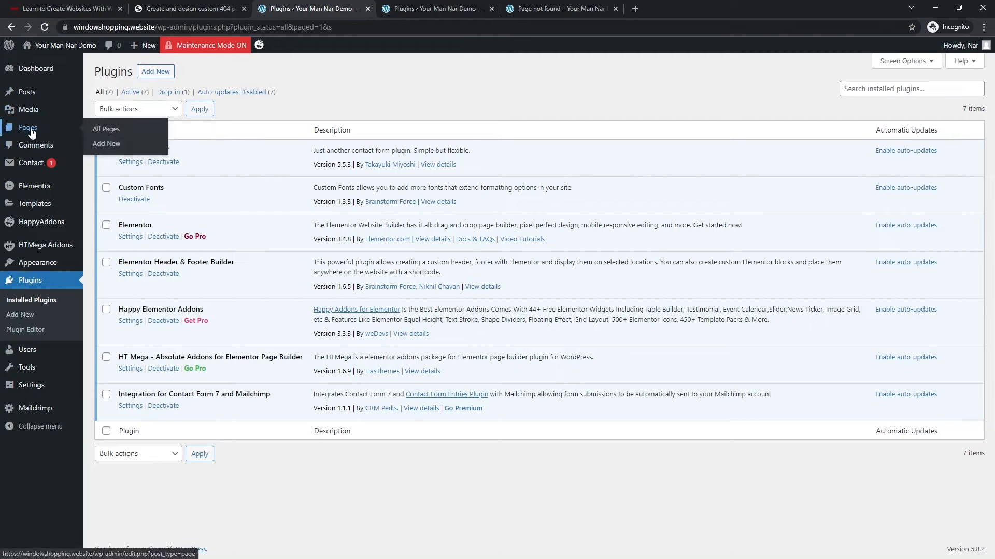
pyautogui.click(32, 133)
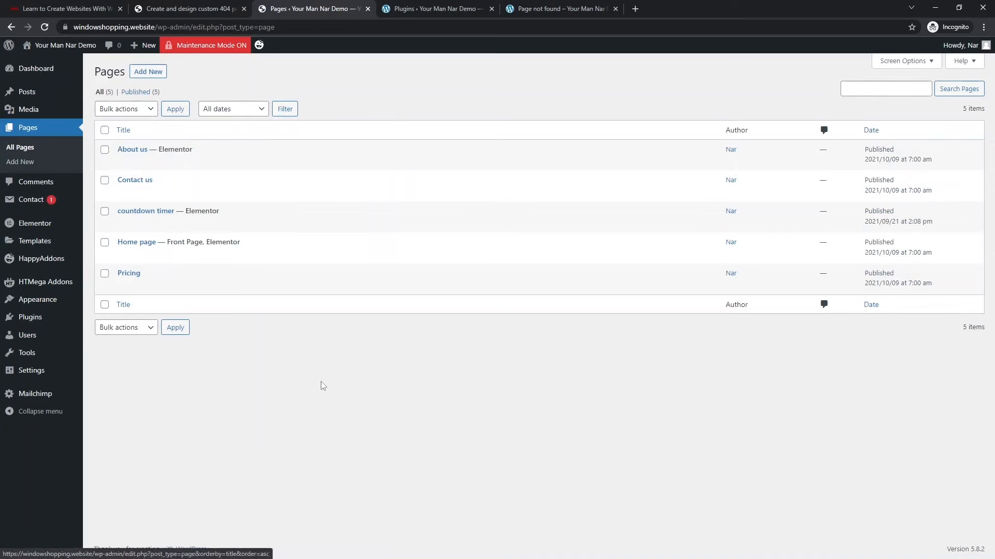
# Step: Return to the tutorial article and jump to its section on creating and designing the custom 404 page with Elementor
pyautogui.click(187, 9)
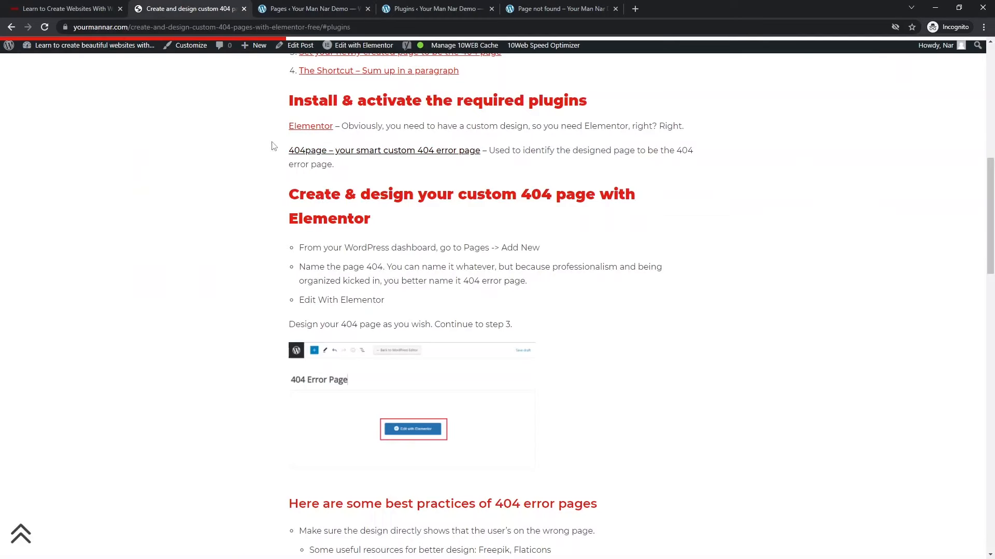
pyautogui.scroll(1, 332, 137)
pyautogui.scroll(2, 332, 137)
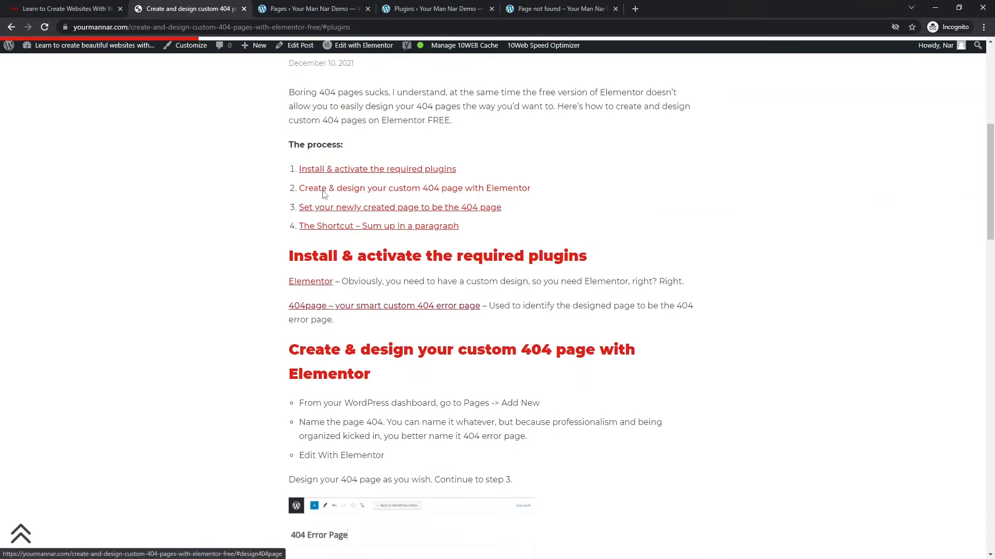
pyautogui.click(383, 189)
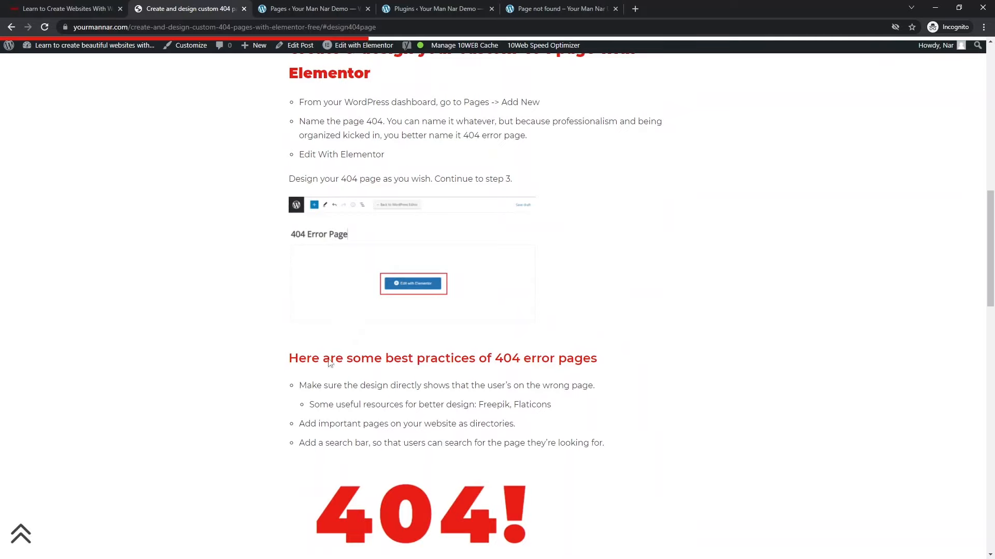
pyautogui.moveTo(289, 363); pyautogui.dragTo(610, 352)
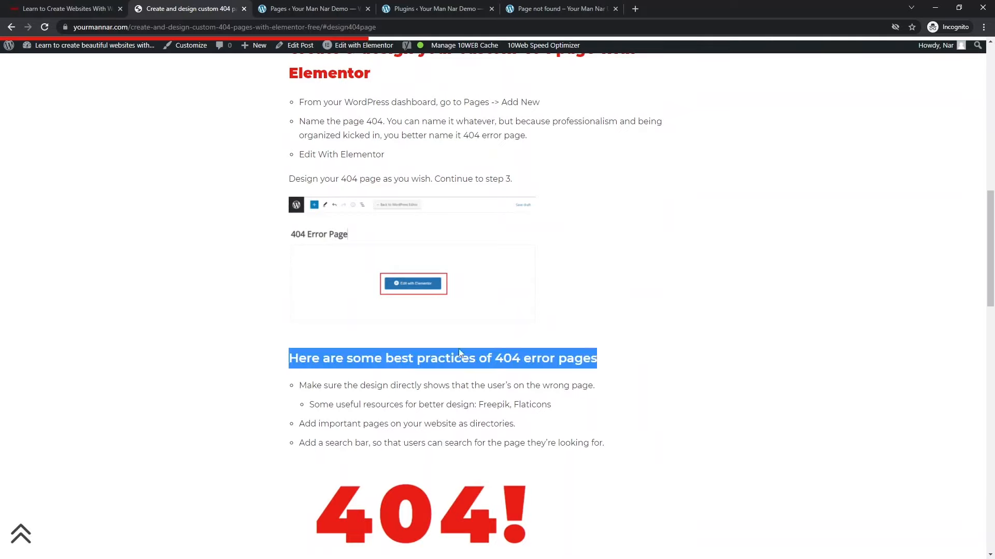
pyautogui.click(371, 358)
pyautogui.scroll(-1, 371, 357)
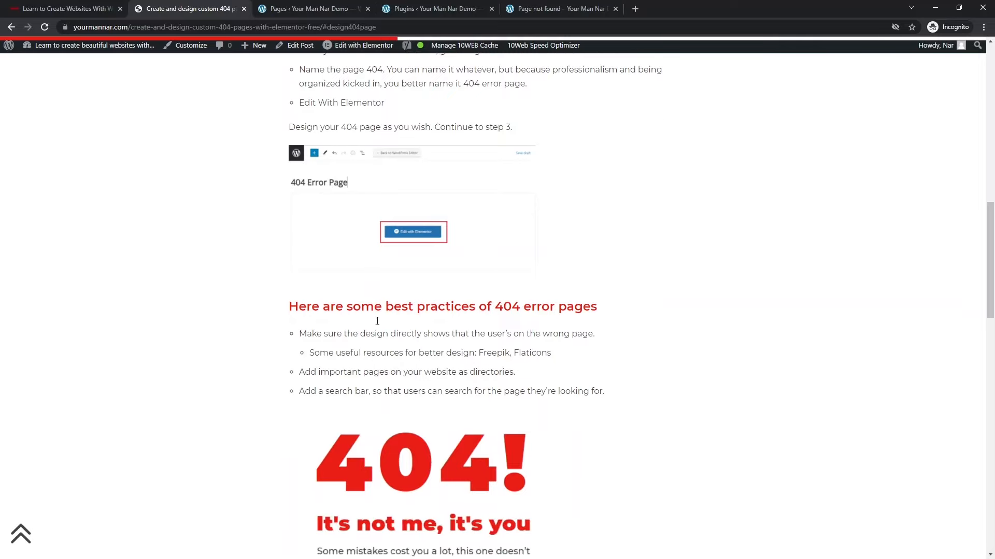
# Step: Read the article's best practices for 404 error pages and examine the sample design beneath them
pyautogui.moveTo(303, 333); pyautogui.dragTo(565, 334)
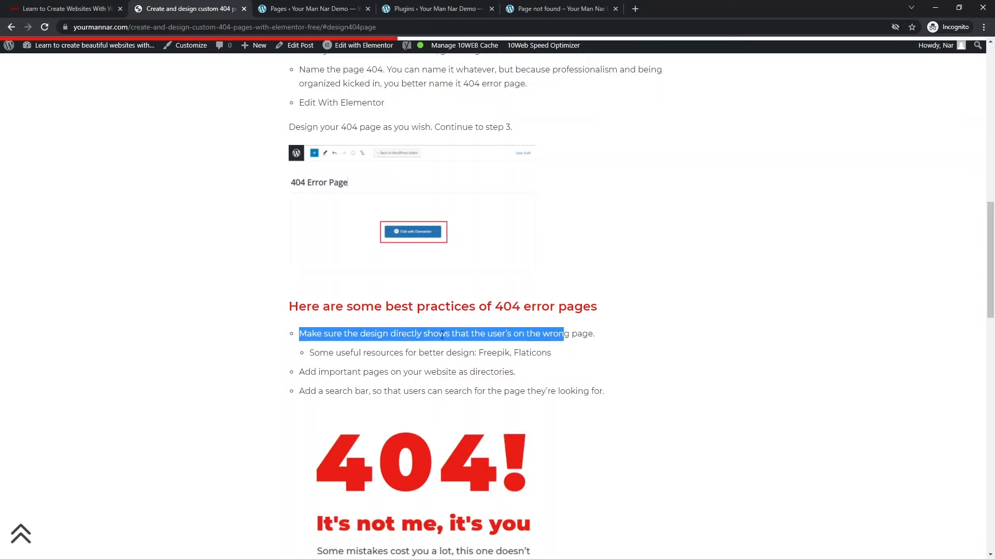
pyautogui.click(422, 335)
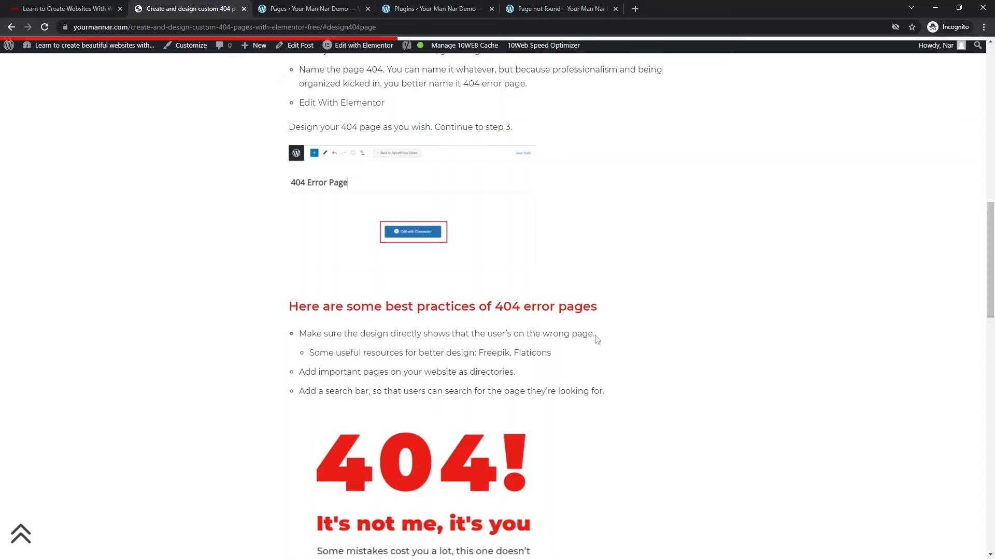
pyautogui.moveTo(592, 334); pyautogui.dragTo(519, 335)
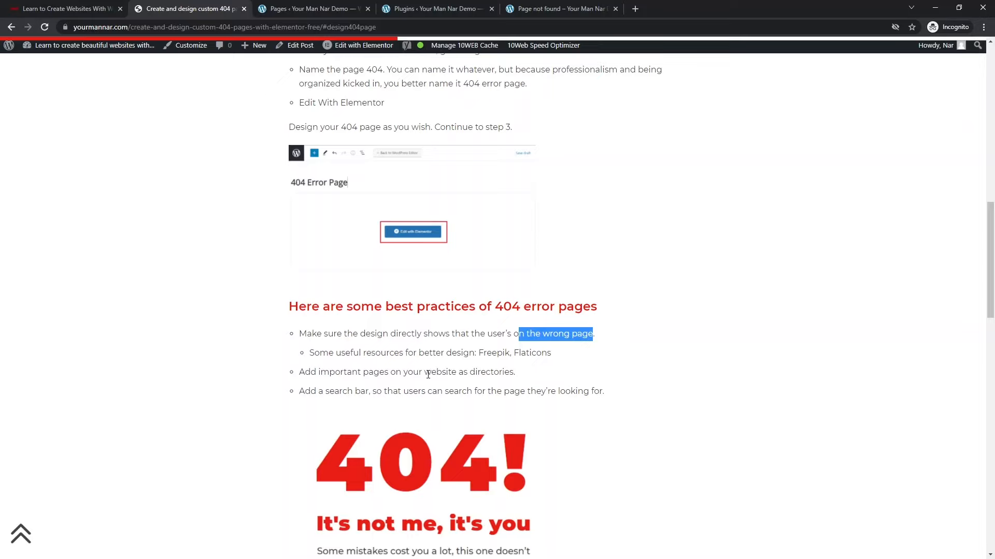
pyautogui.doubleClick(428, 373)
pyautogui.doubleClick(496, 372)
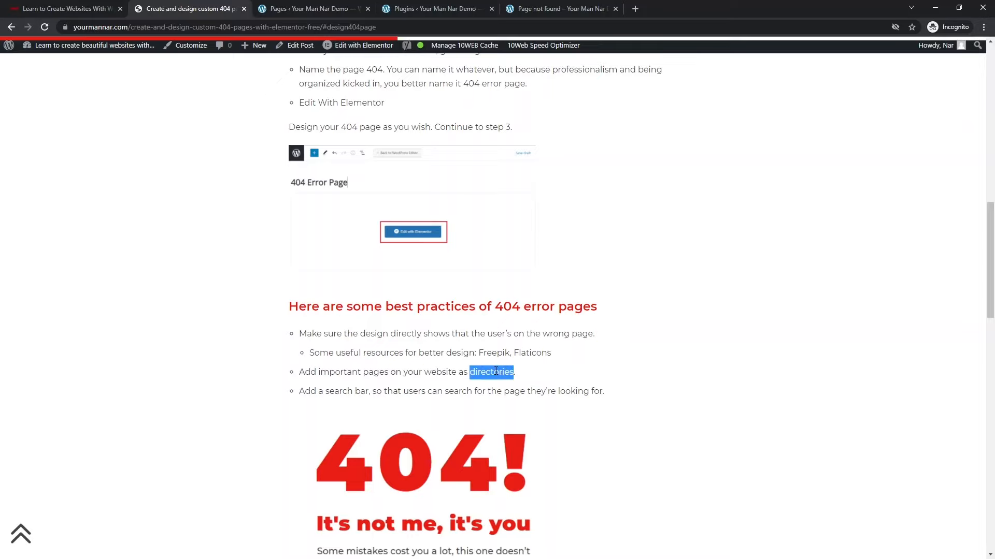
pyautogui.tripleClick(343, 392)
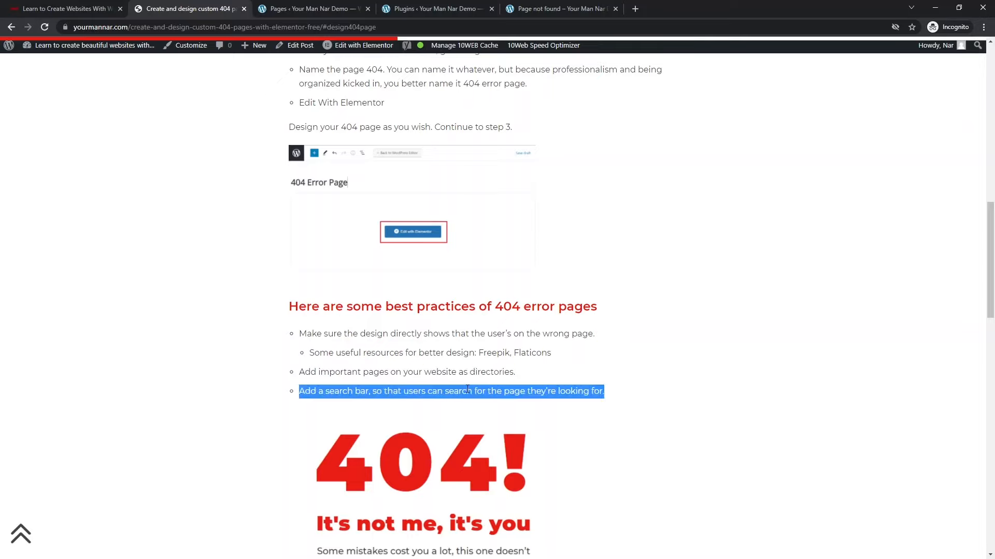
pyautogui.scroll(-2, 452, 362)
pyautogui.scroll(-1, 341, 348)
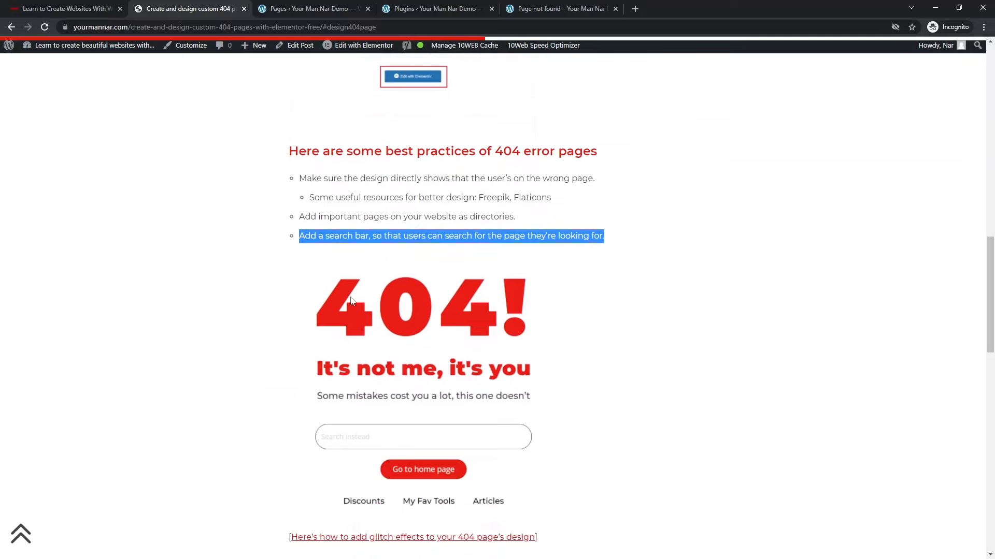
pyautogui.scroll(-1, 369, 298)
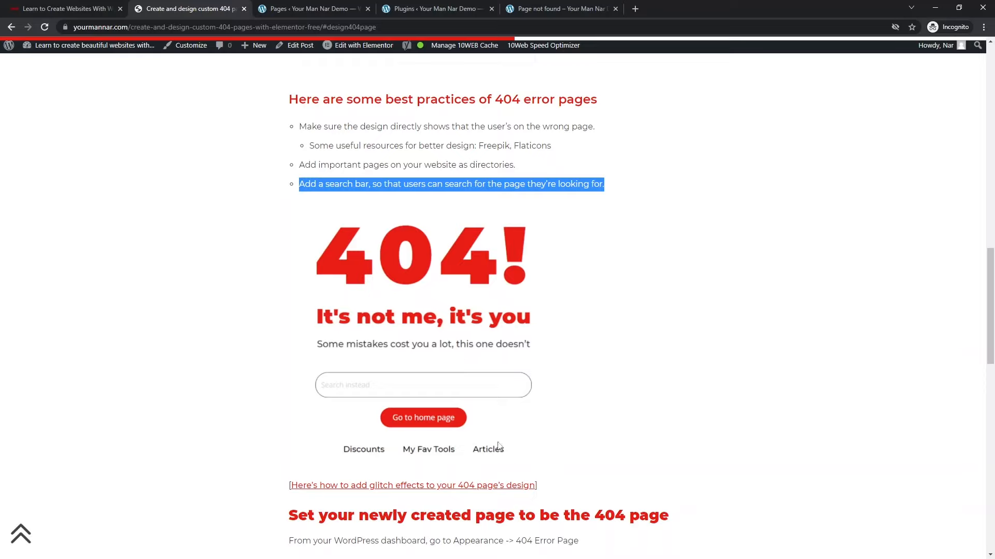
pyautogui.scroll(6, 409, 377)
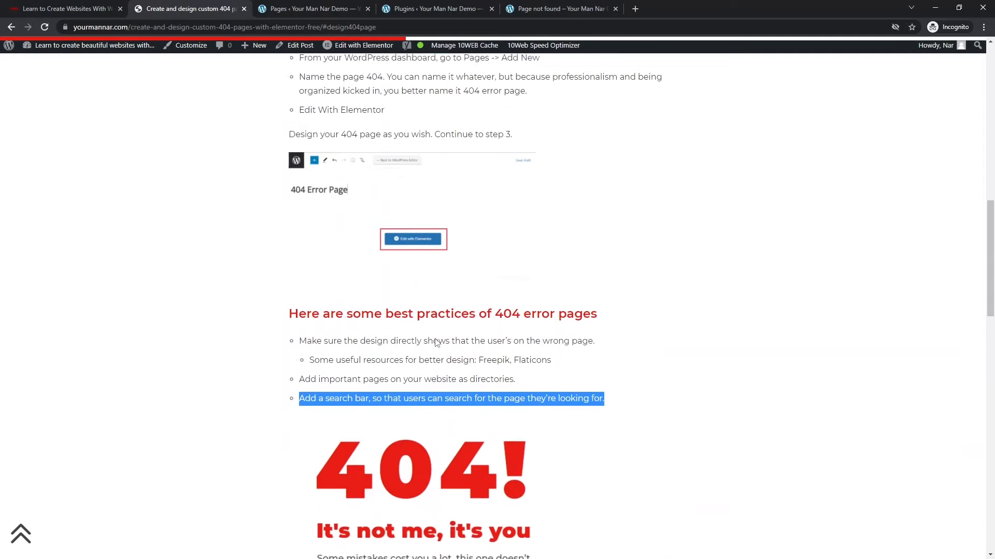
# Step: Return to the demo site's admin, close the page-not-found tab, and start a new page in a separate tab
pyautogui.click(290, 4)
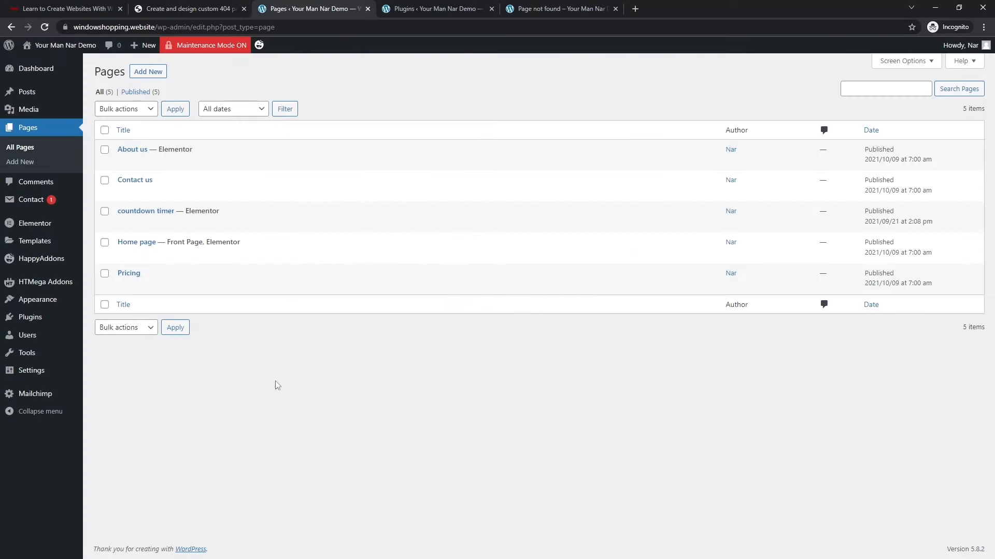
pyautogui.click(550, 7)
pyautogui.click(445, 5)
pyautogui.click(322, 7)
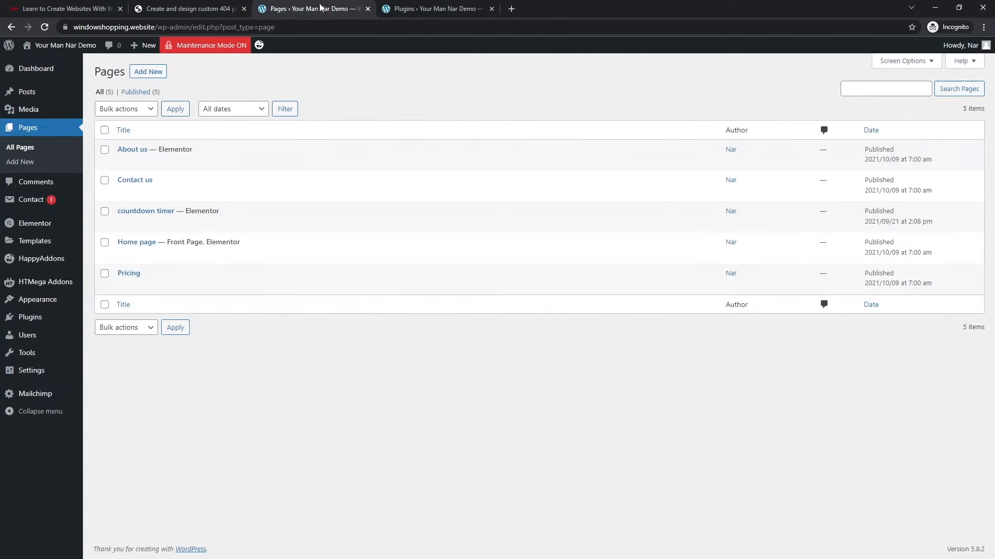
pyautogui.middleClick(147, 73)
pyautogui.click(385, 6)
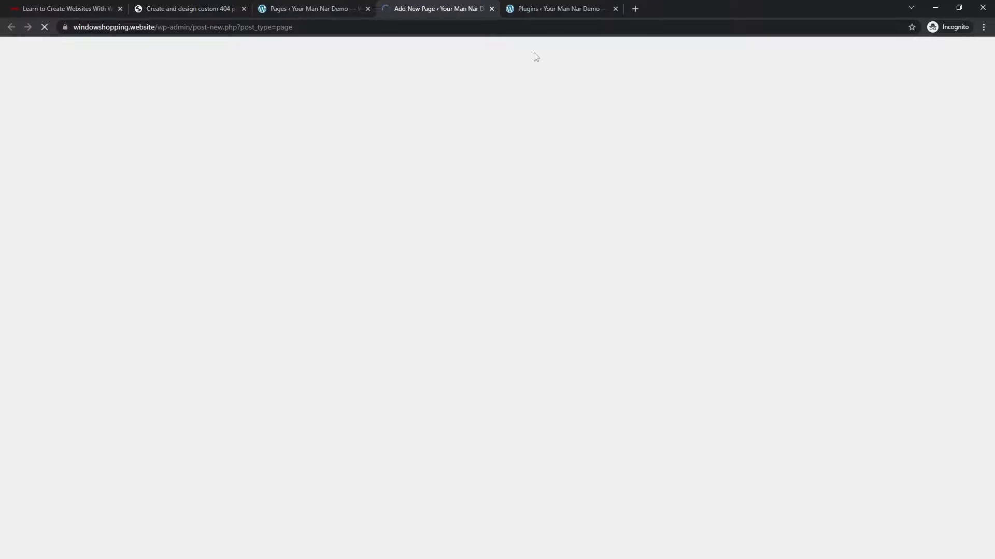
# Step: Open freepik.com in a new tab and search its resources for 404
pyautogui.write('freepik.com')
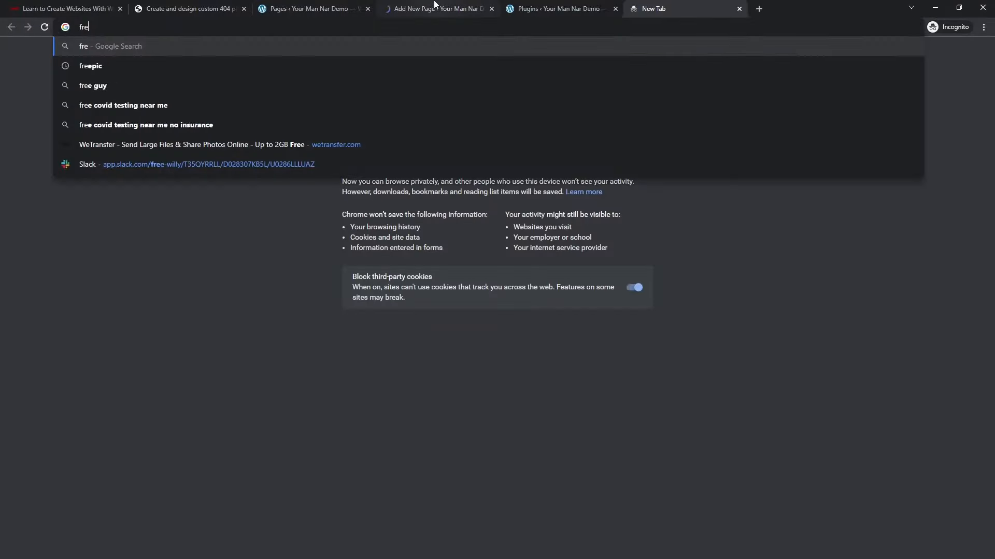
pyautogui.press('Return')
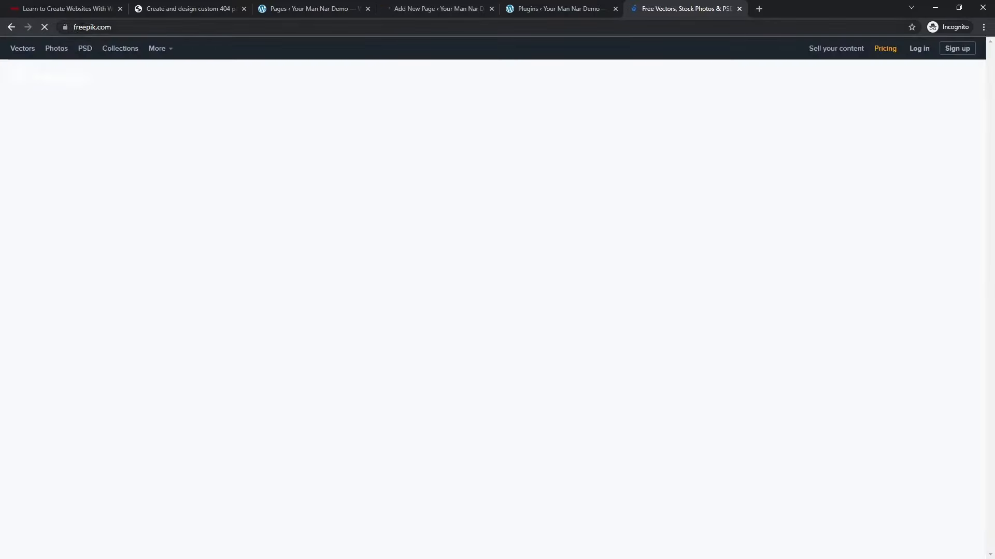
pyautogui.click(94, 29)
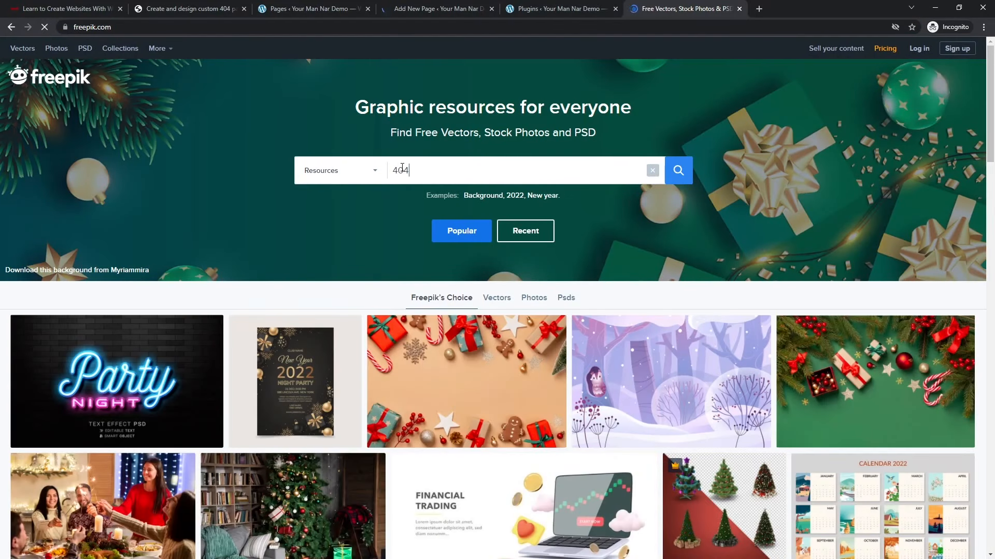
pyautogui.press('Return')
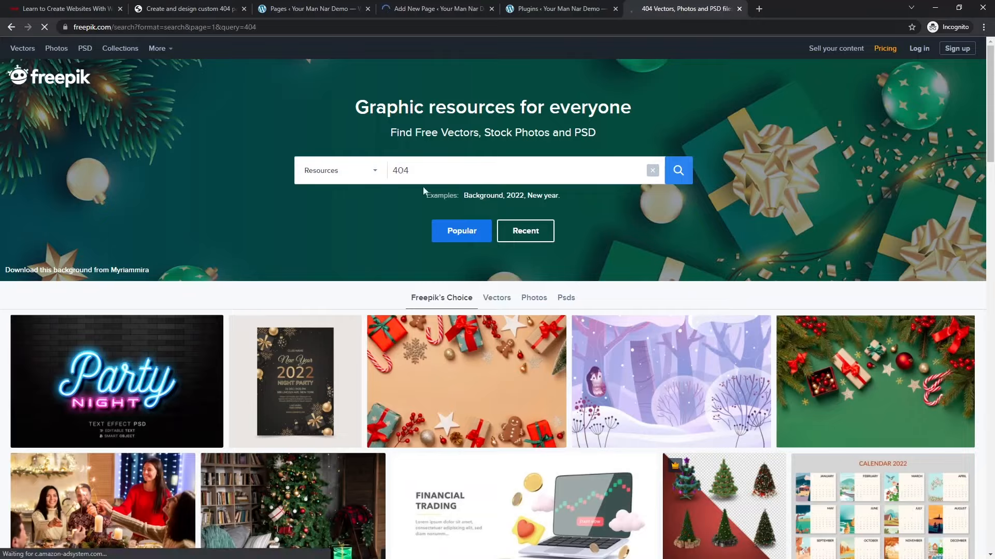
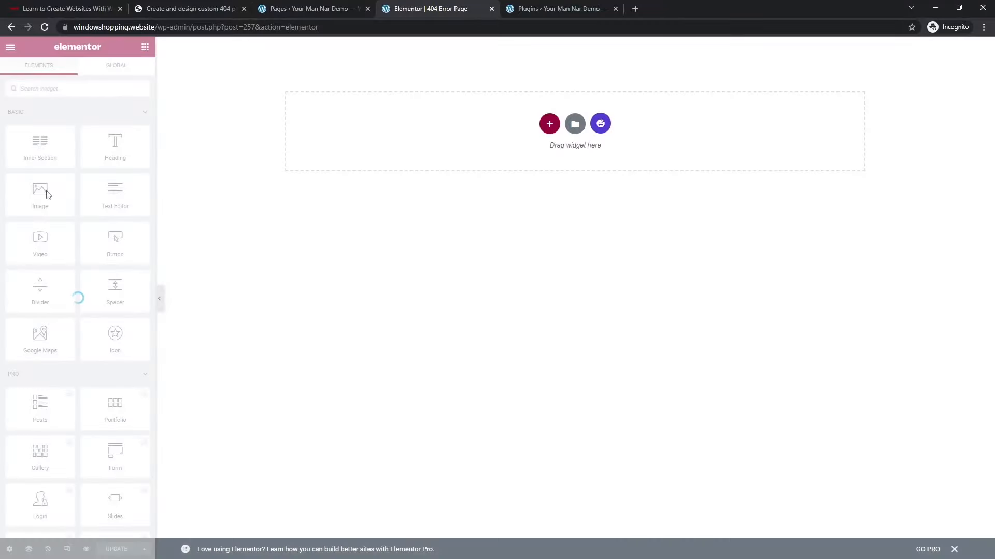
# Step: Load yourmannar.com/anyrandomurl in a new tab to view that site's custom 404 page
pyautogui.hotkey('ctrl', 't')
pyautogui.write('yourmannar.c')
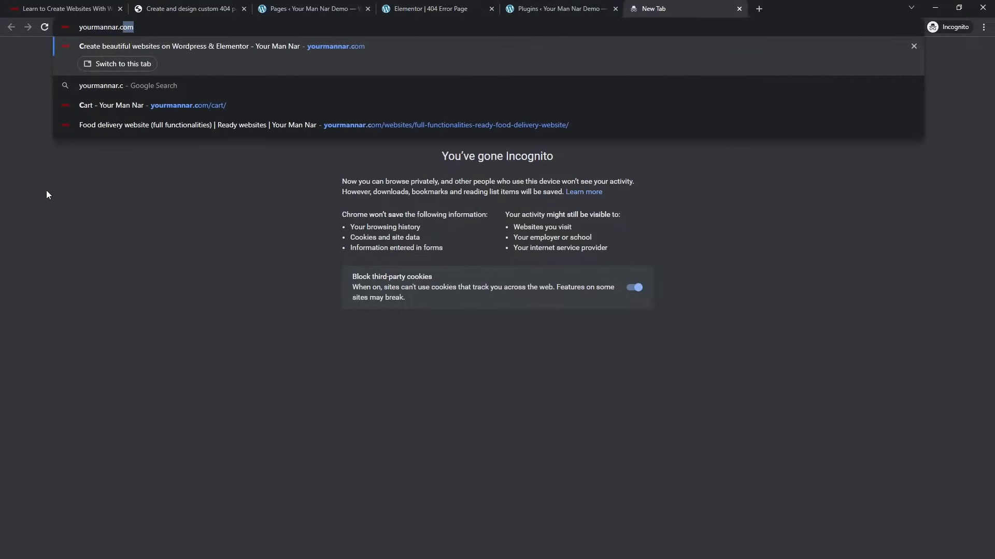
pyautogui.write('om/anyrandomurl')
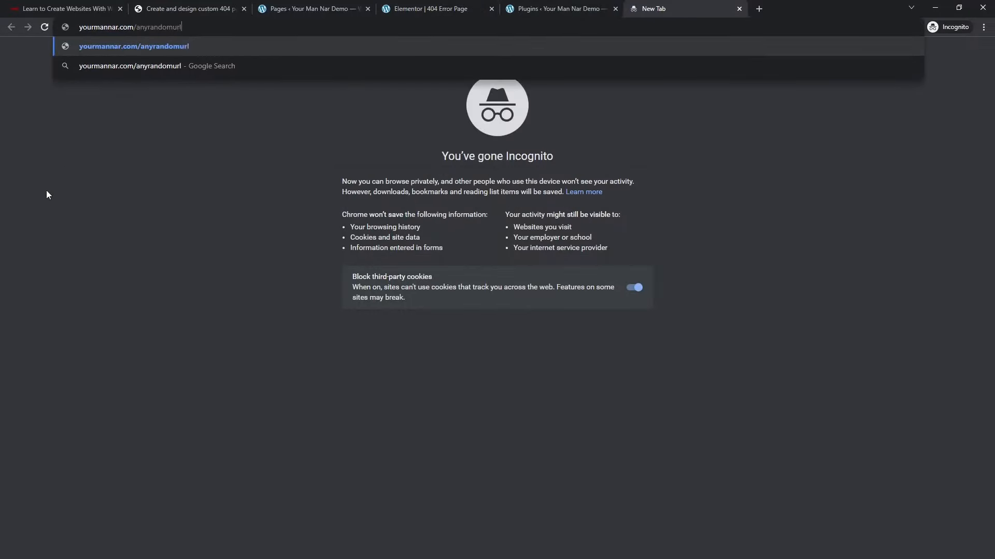
pyautogui.press('Return')
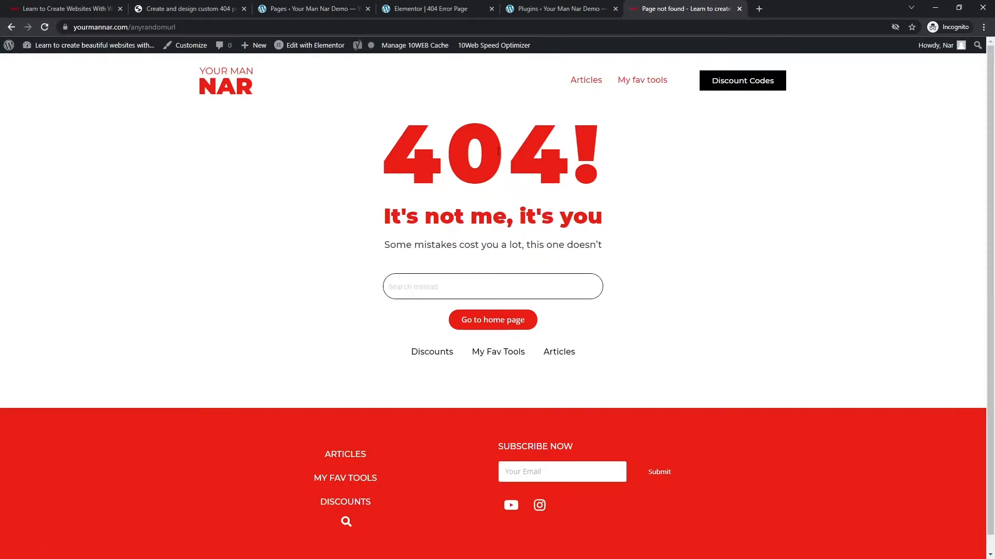
# Step: Examine the heading, search box and links on the example 404 page, and close its tab
pyautogui.moveTo(389, 147); pyautogui.dragTo(622, 362)
pyautogui.click(122, 222)
pyautogui.scroll(-1, 384, 509)
pyautogui.hotkey('ctrl', 'w')
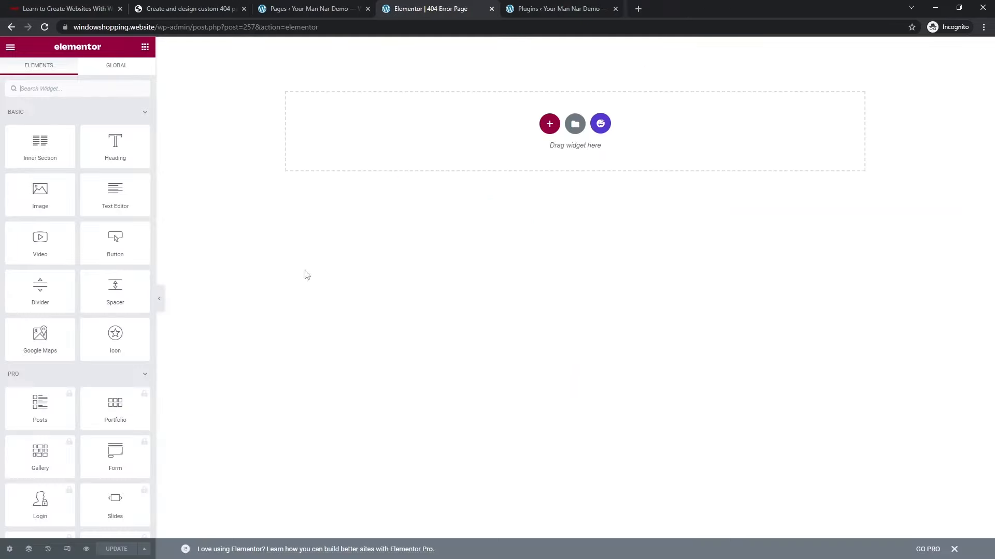
# Step: Add an Image widget to the empty 404 page, upload 6330890.jpg, and insert it as the widget's image
pyautogui.moveTo(55, 198); pyautogui.dragTo(466, 156)
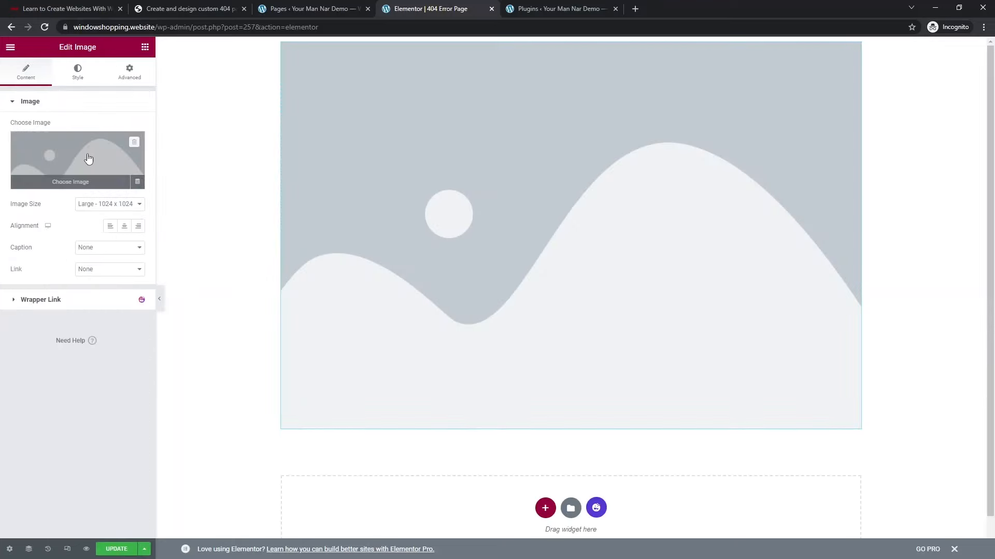
pyautogui.click(88, 159)
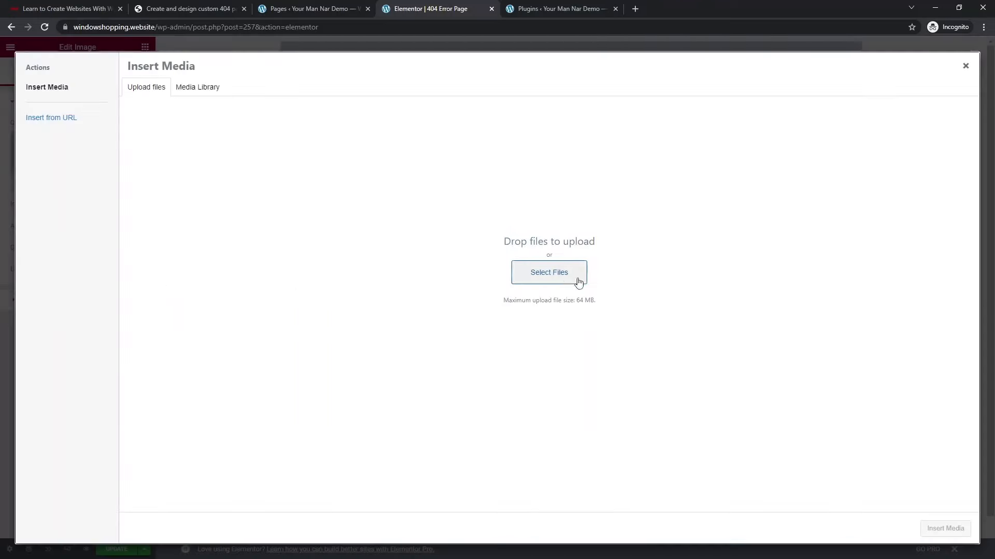
pyautogui.click(578, 279)
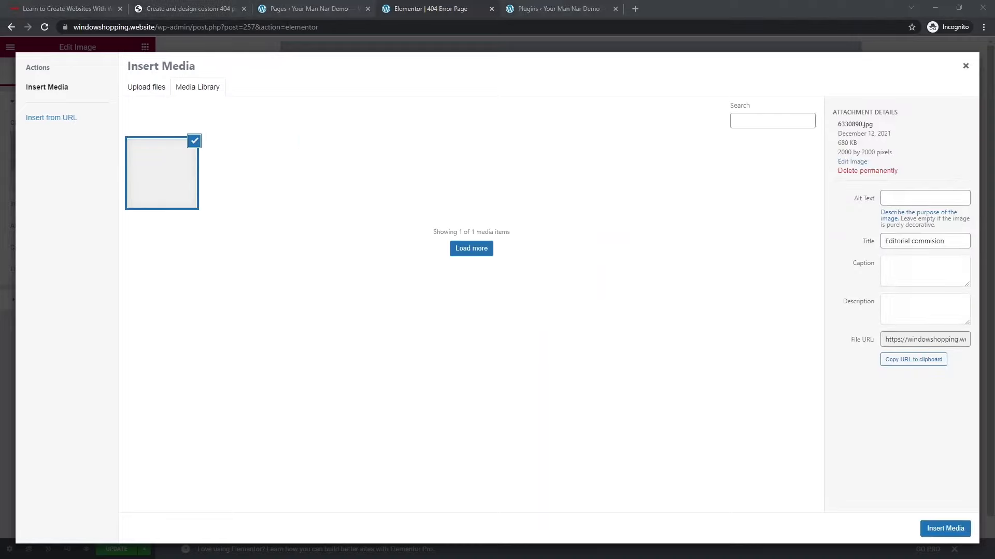
pyautogui.click(925, 535)
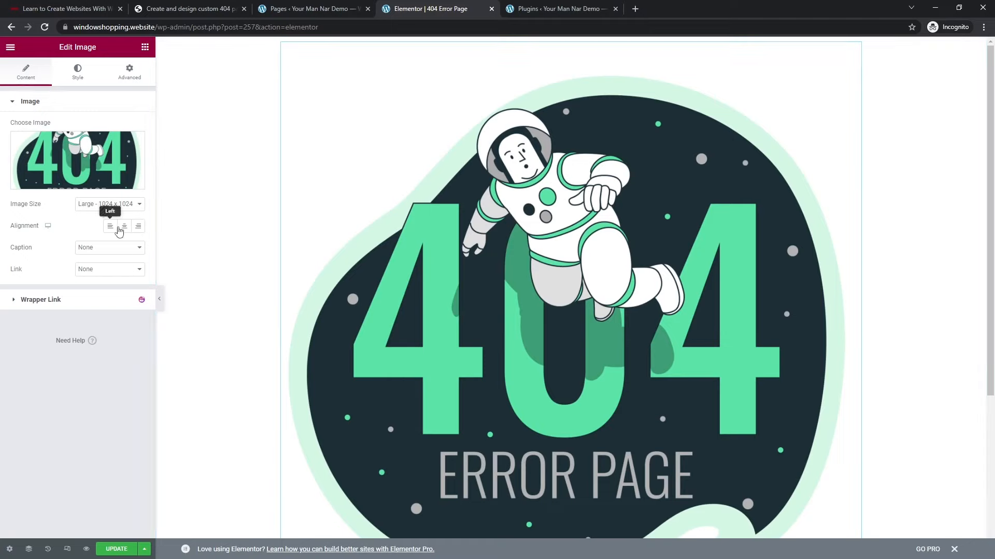
# Step: Set the 404 image to a custom size with a width of 500, and check the page at full width
pyautogui.click(120, 204)
pyautogui.click(98, 303)
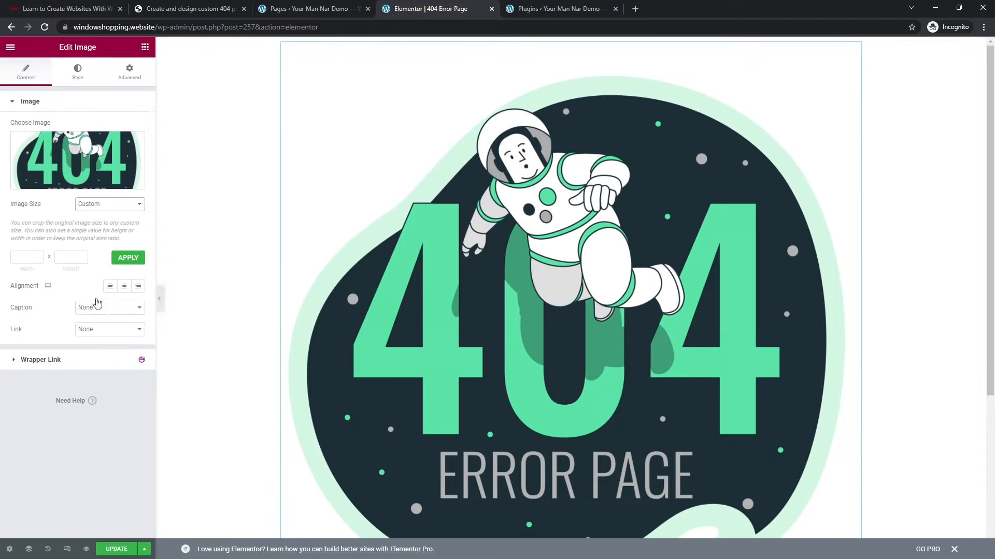
pyautogui.click(24, 259)
pyautogui.write('500')
pyautogui.click(132, 259)
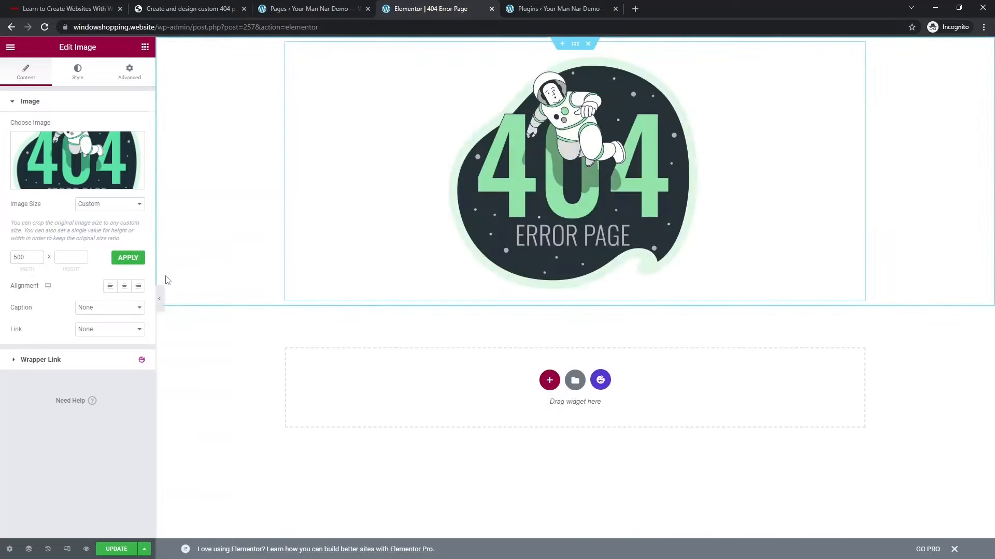
pyautogui.click(161, 295)
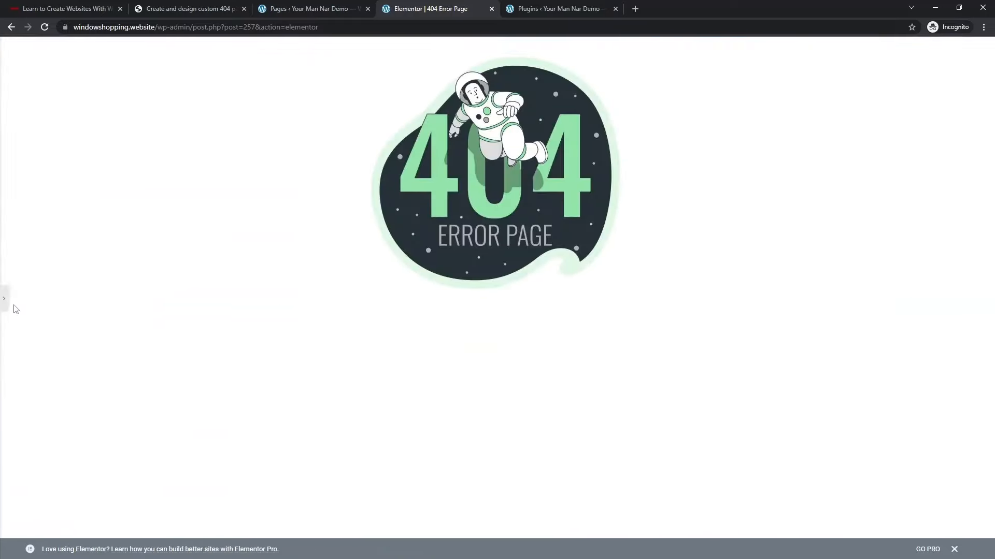
pyautogui.click(4, 299)
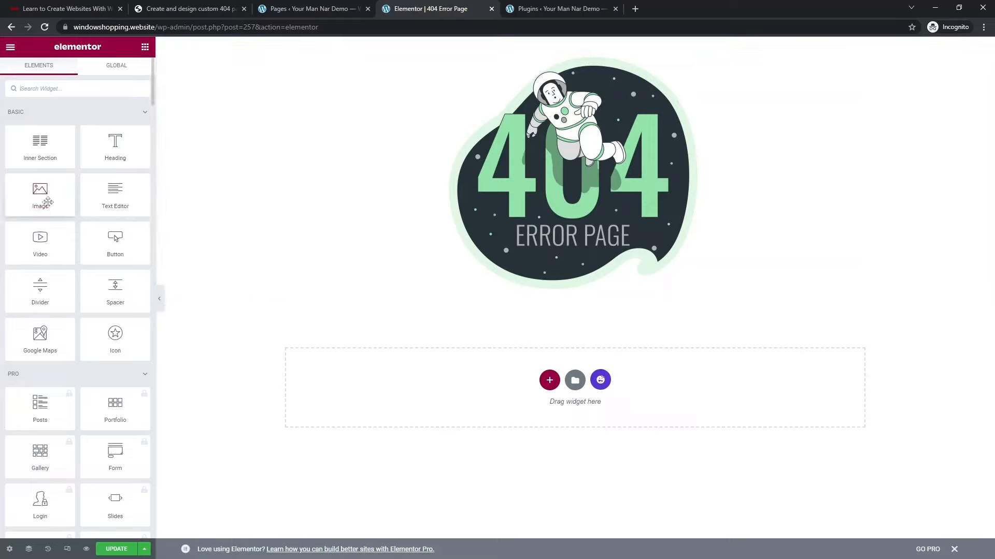
# Step: Add a Button widget beneath the 404 image and set its text to "Go to home page"
pyautogui.moveTo(115, 241); pyautogui.dragTo(577, 297)
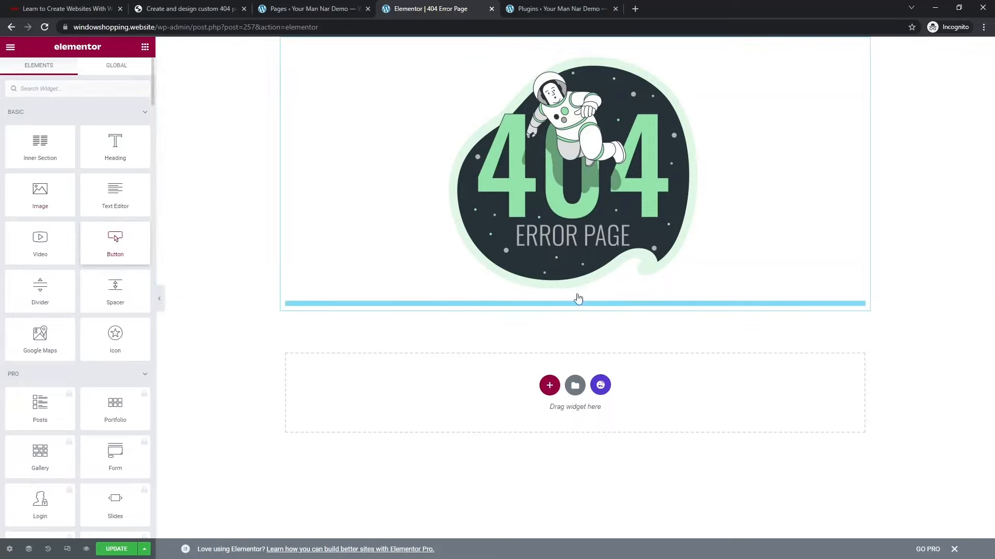
pyautogui.click(91, 149)
pyautogui.hotkey('ctrl', 'a')
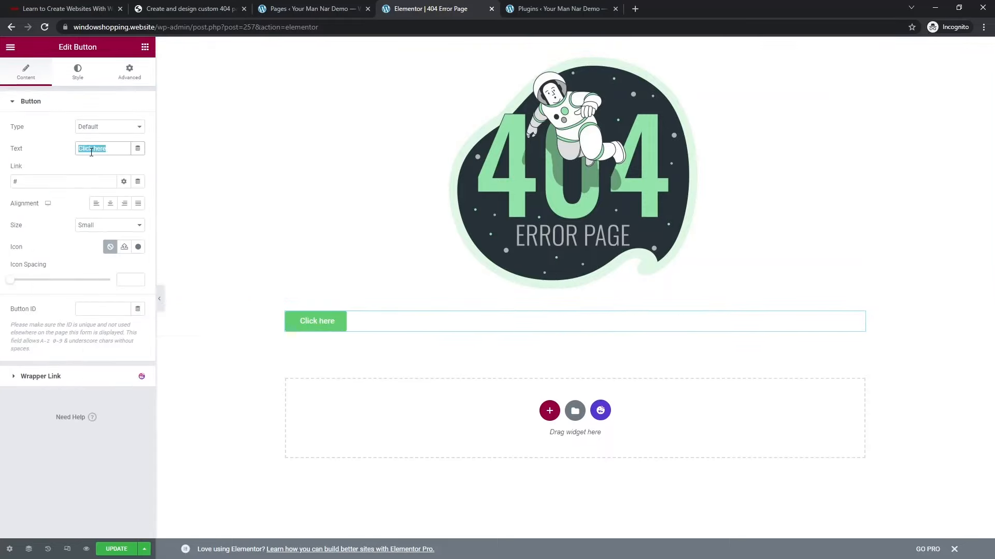
pyautogui.write('Go to home page')
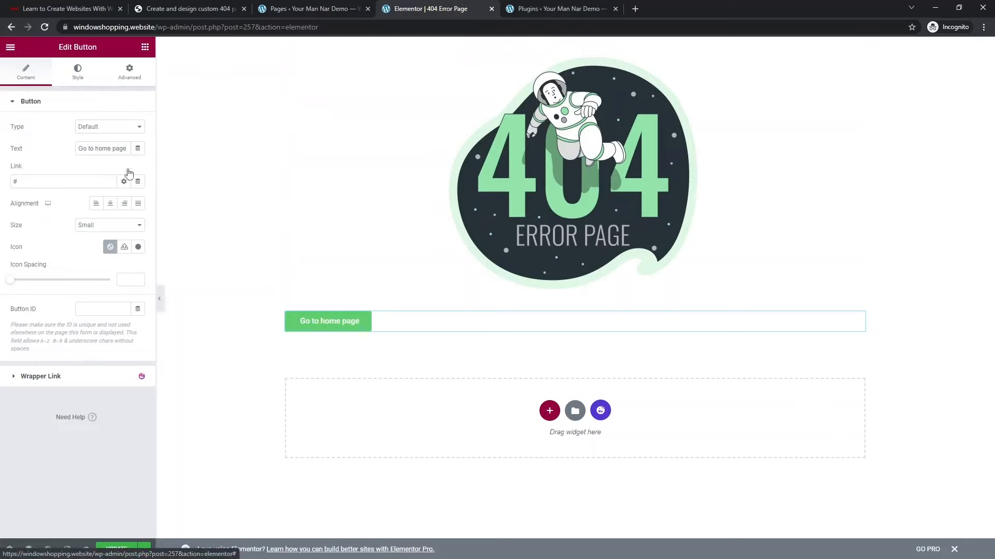
# Step: Set the home page button's background color to the light green used in the 404 image
pyautogui.click(78, 73)
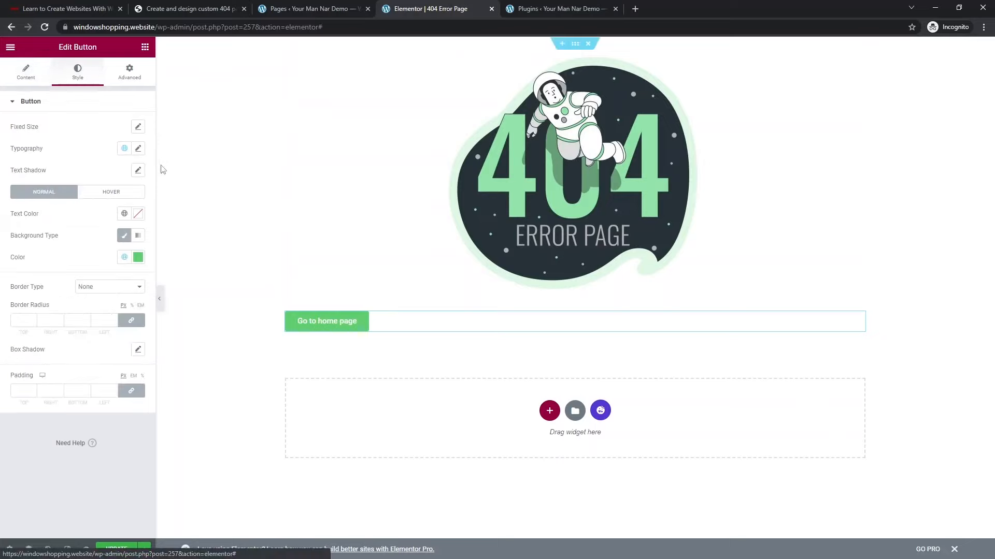
pyautogui.click(138, 256)
pyautogui.click(64, 480)
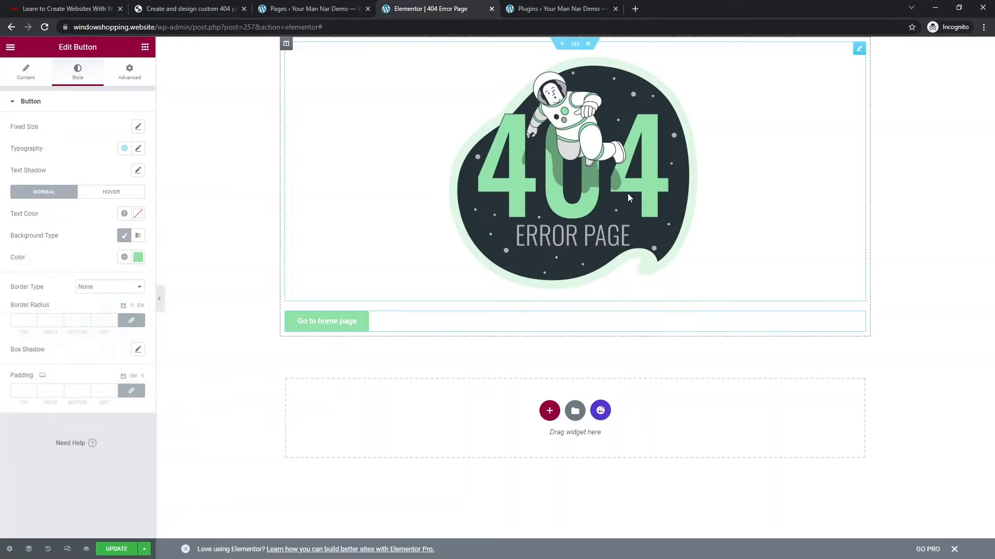
# Step: Center the home page button, link it to /, and give it a border radius of 2
pyautogui.click(44, 72)
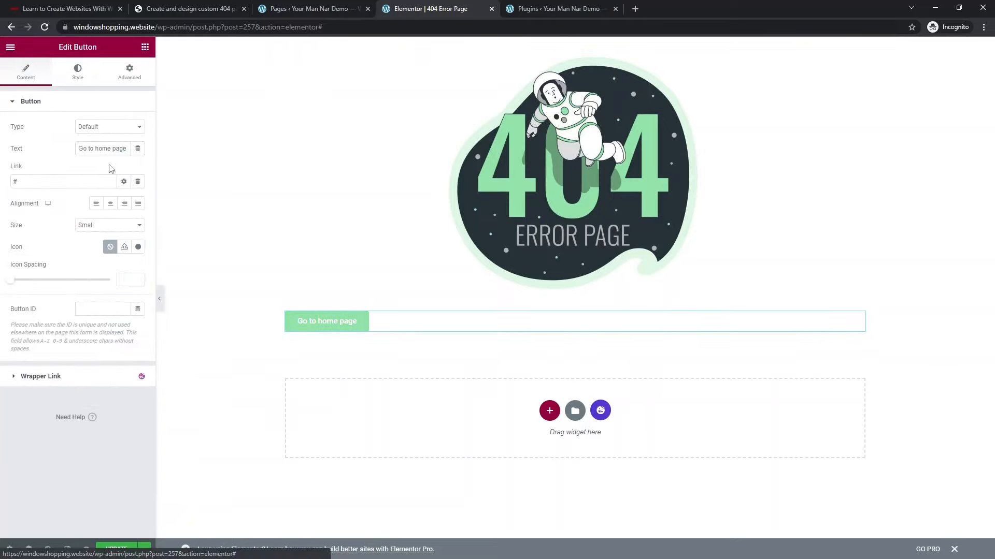
pyautogui.click(111, 203)
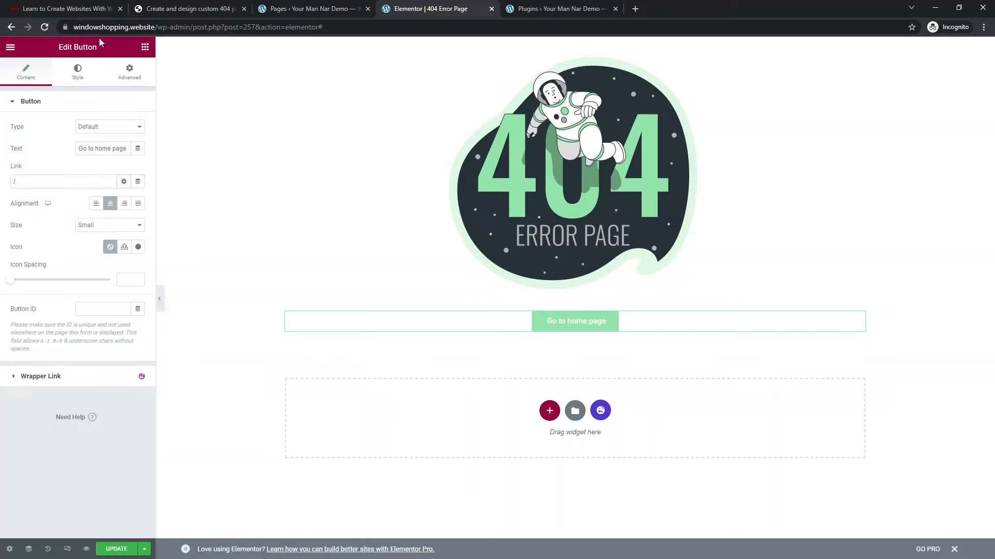
pyautogui.click(589, 329)
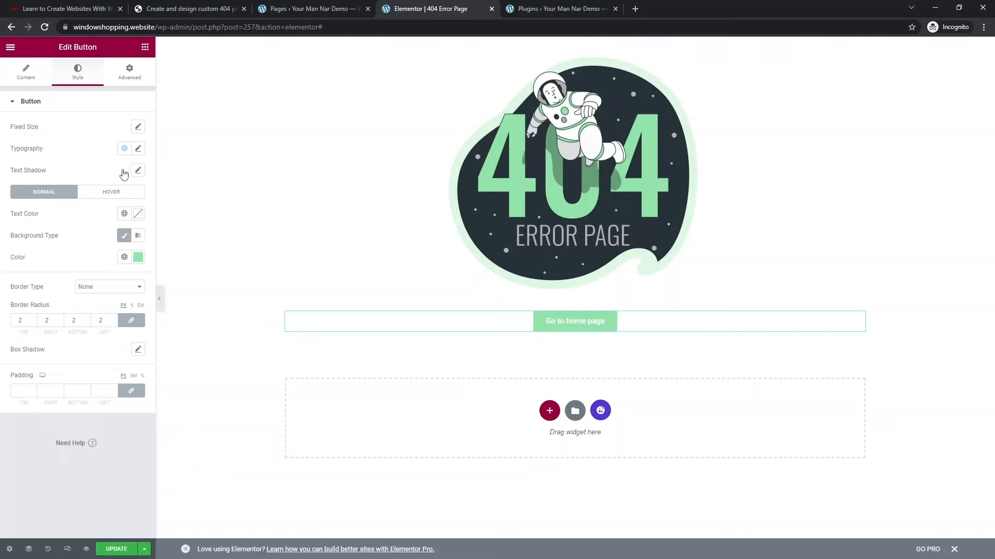
# Step: Find the HFB Search widget and add it below the home page button with the Input Box layout
pyautogui.click(138, 56)
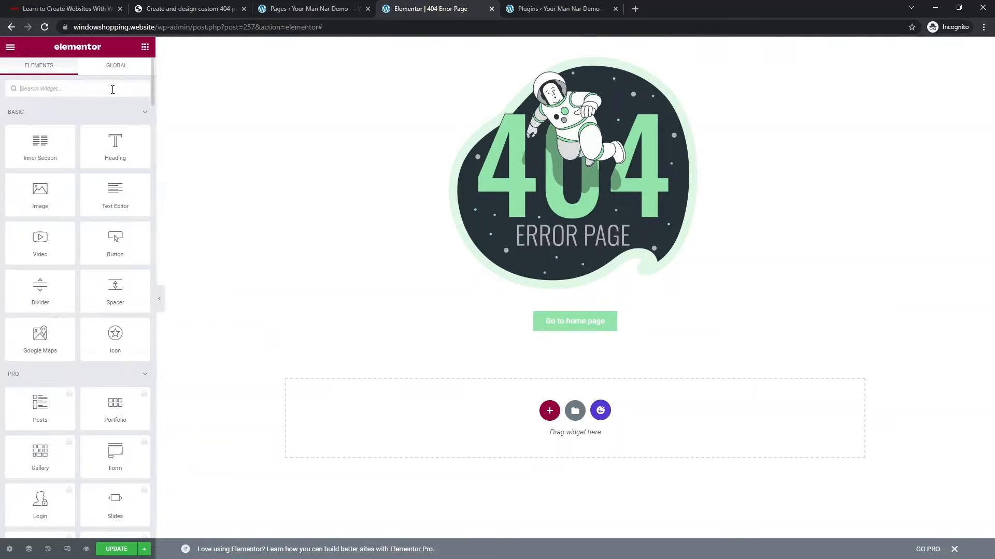
pyautogui.write('sea')
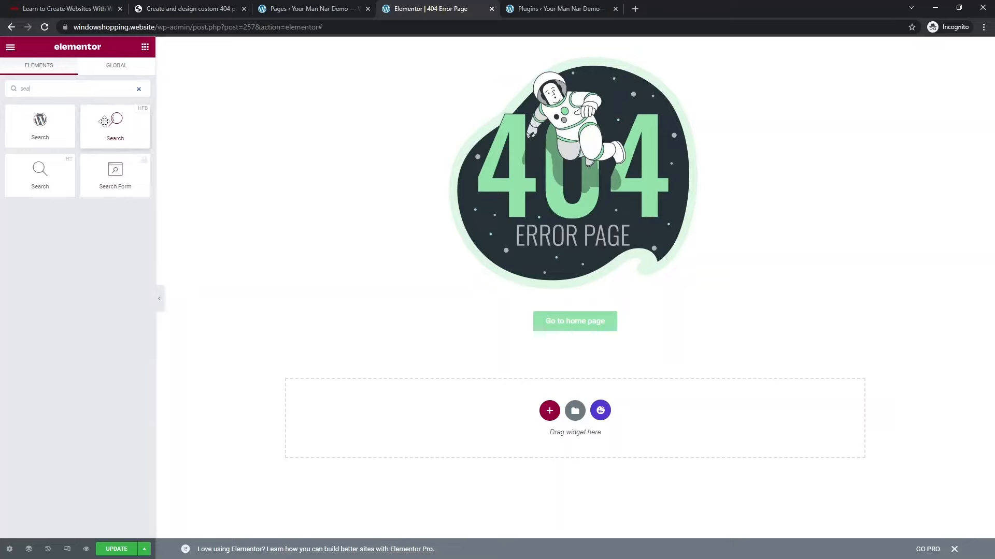
pyautogui.moveTo(115, 125); pyautogui.dragTo(598, 332)
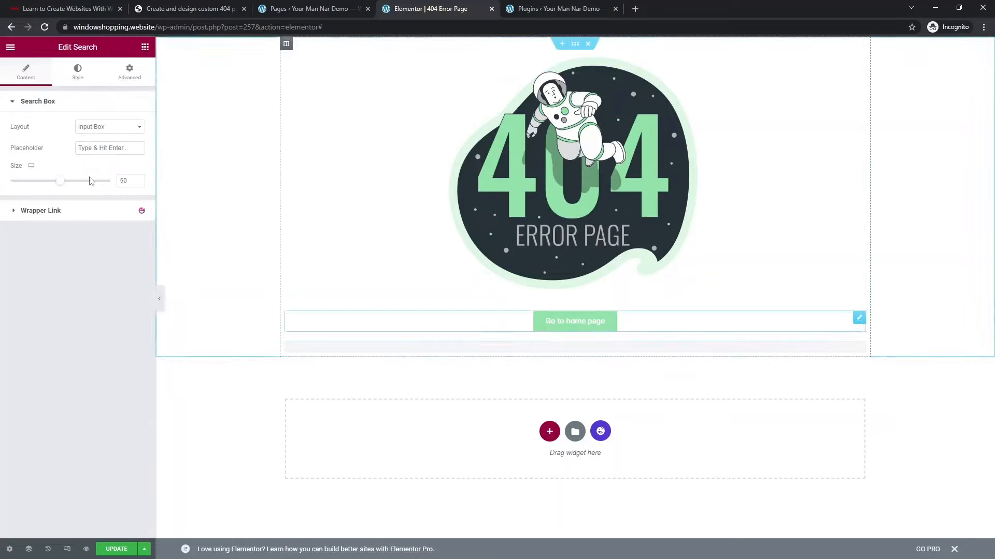
pyautogui.click(111, 128)
pyautogui.click(71, 274)
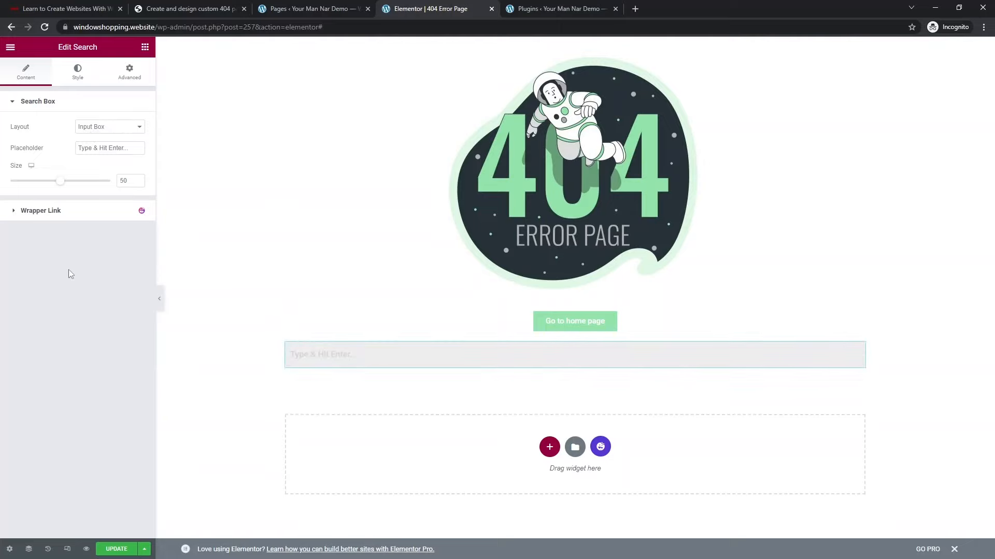
# Step: Try "Search & hit enter" and "Search instead" as the search box's placeholder text
pyautogui.tripleClick(113, 149)
pyautogui.write('S')
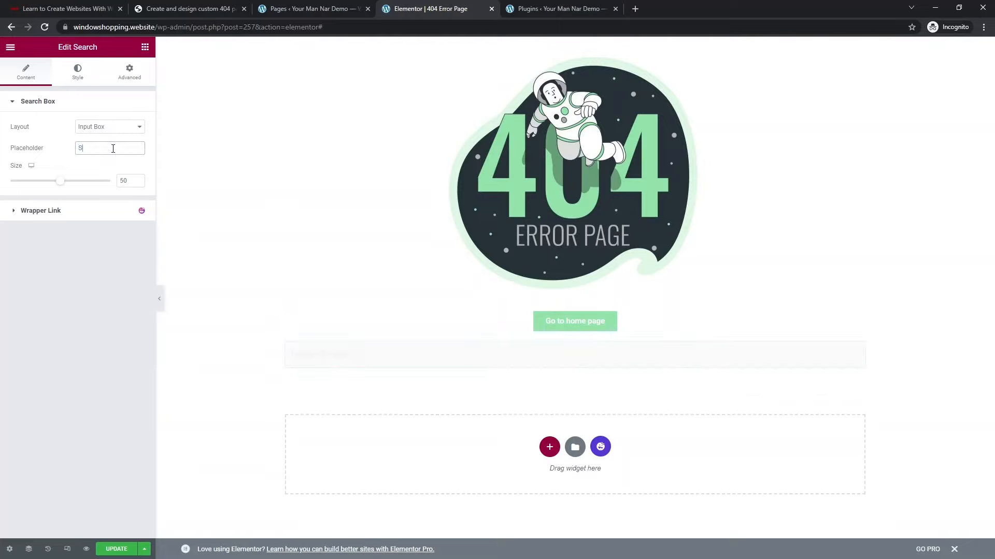
pyautogui.write('earch & hit enter')
pyautogui.tripleClick(113, 149)
pyautogui.write('Sear')
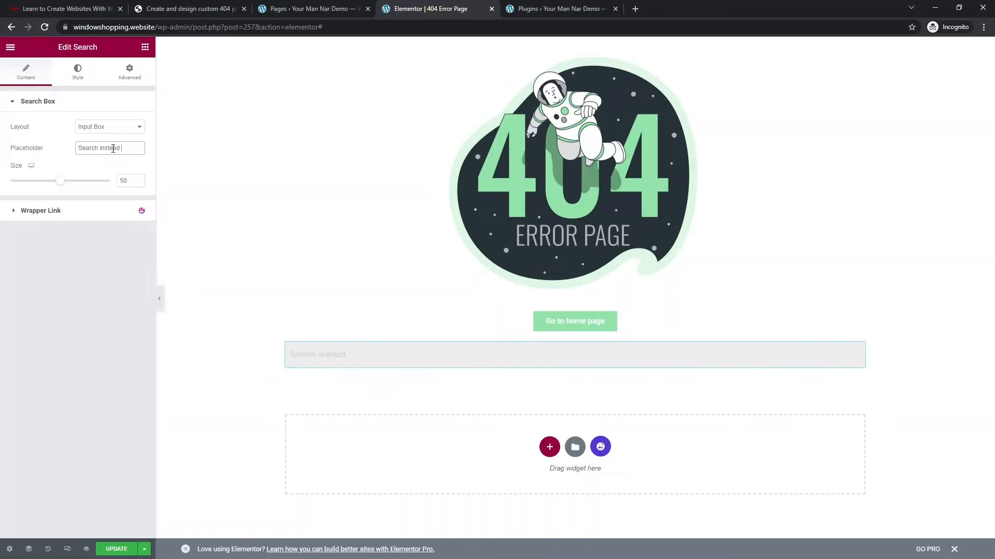
# Step: Set the search box's placeholder to "Can't find what you're looking for? Search here"
pyautogui.tripleClick(113, 149)
pyautogui.write("Can't")
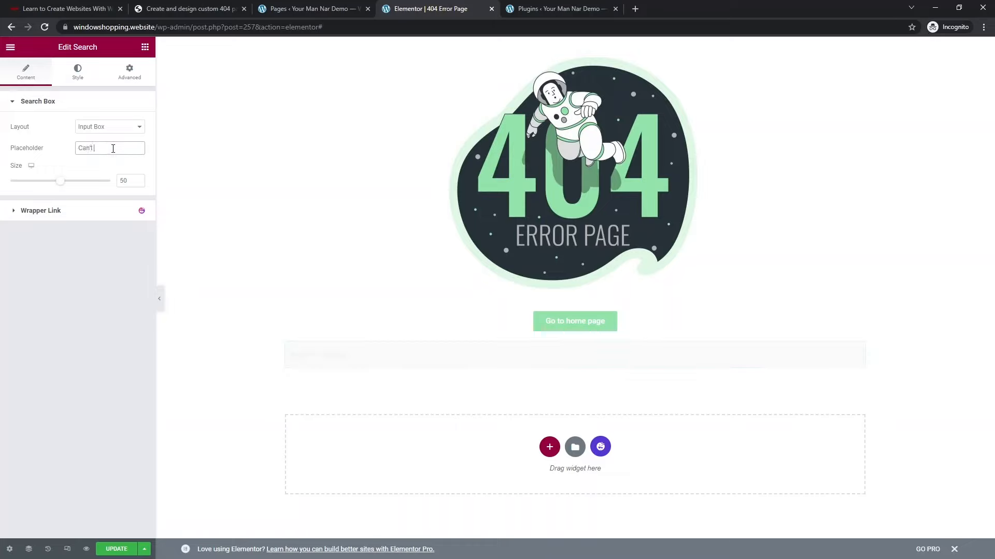
pyautogui.write(' find what you')
pyautogui.write("'re looking for")
pyautogui.write('? Search')
pyautogui.write(' here')
pyautogui.click(79, 319)
# Step: Set the search box's background color to white, #FFFFFF
pyautogui.click(79, 69)
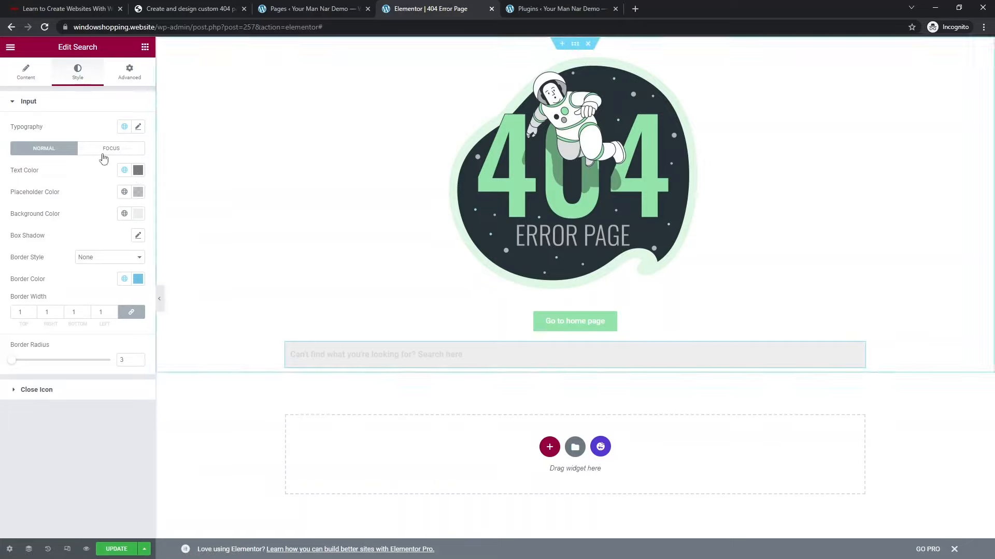
pyautogui.click(138, 214)
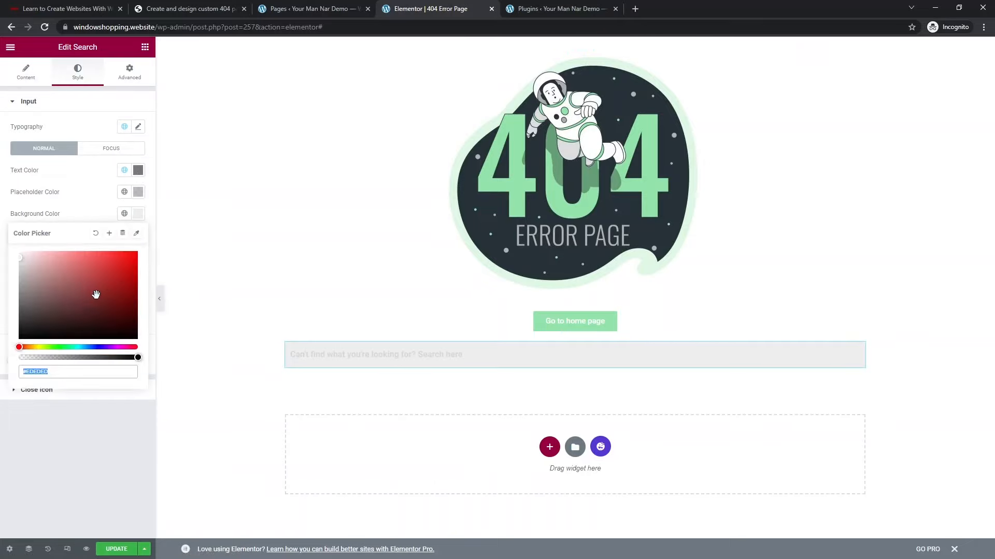
pyautogui.write('#FFFFFF')
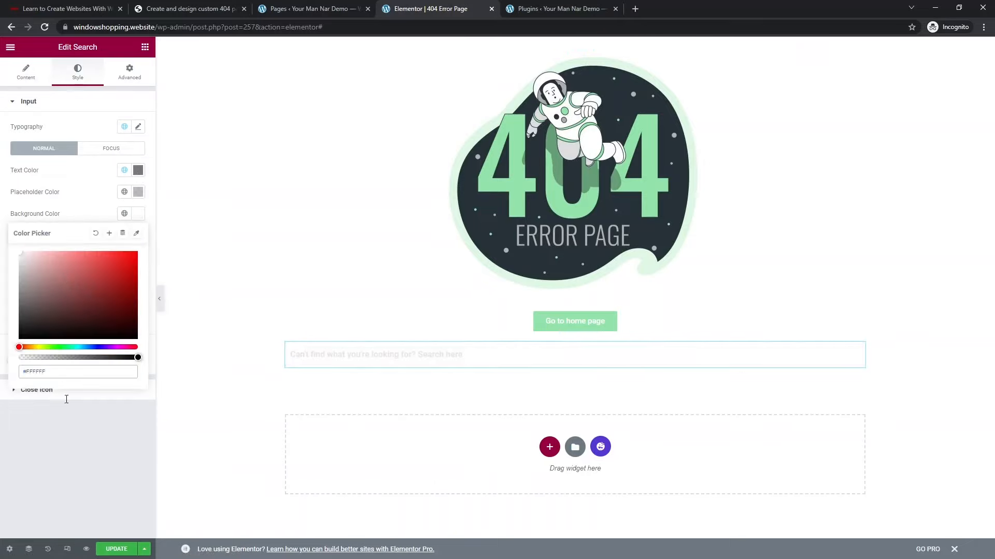
pyautogui.click(110, 477)
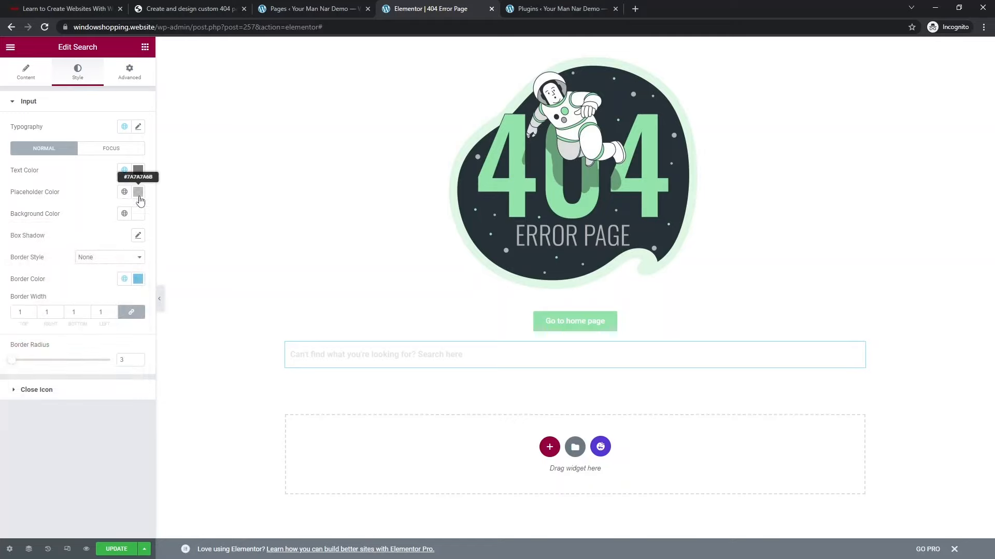
# Step: Make the search box's placeholder color nearly opaque gray, #7A7A7AF5
pyautogui.click(137, 193)
pyautogui.moveTo(74, 335); pyautogui.dragTo(133, 336)
pyautogui.click(134, 345)
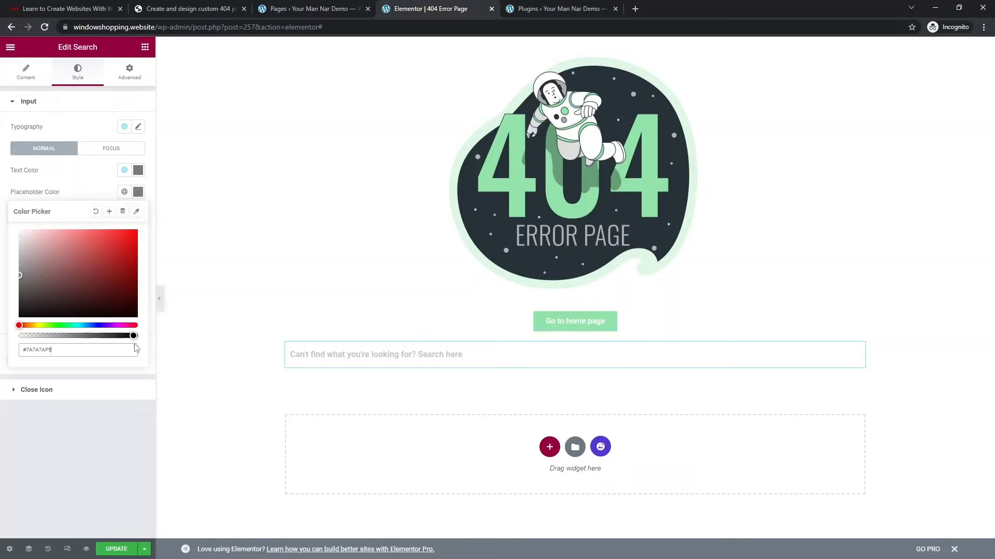
pyautogui.click(129, 439)
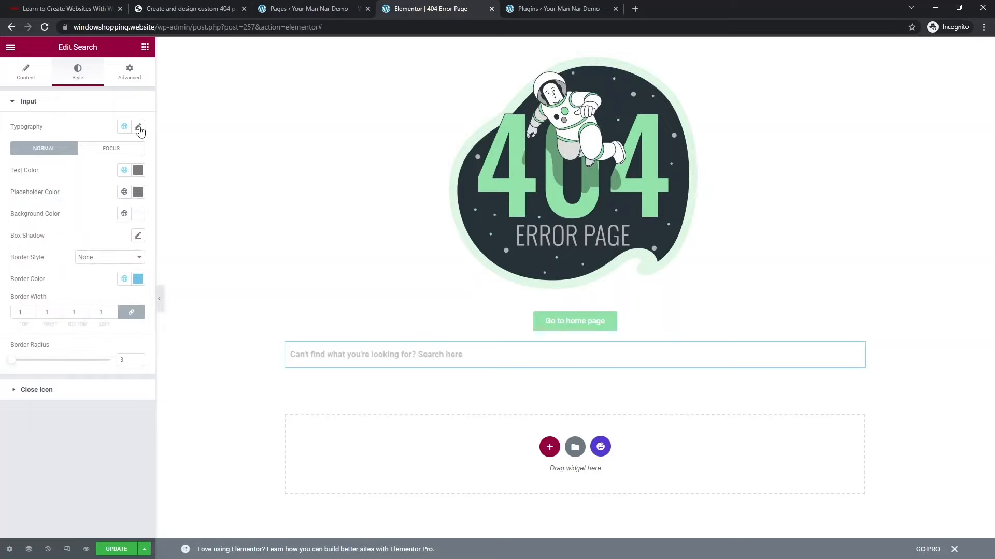
# Step: Set the search input's typography font family to Lato
pyautogui.click(138, 127)
pyautogui.click(106, 175)
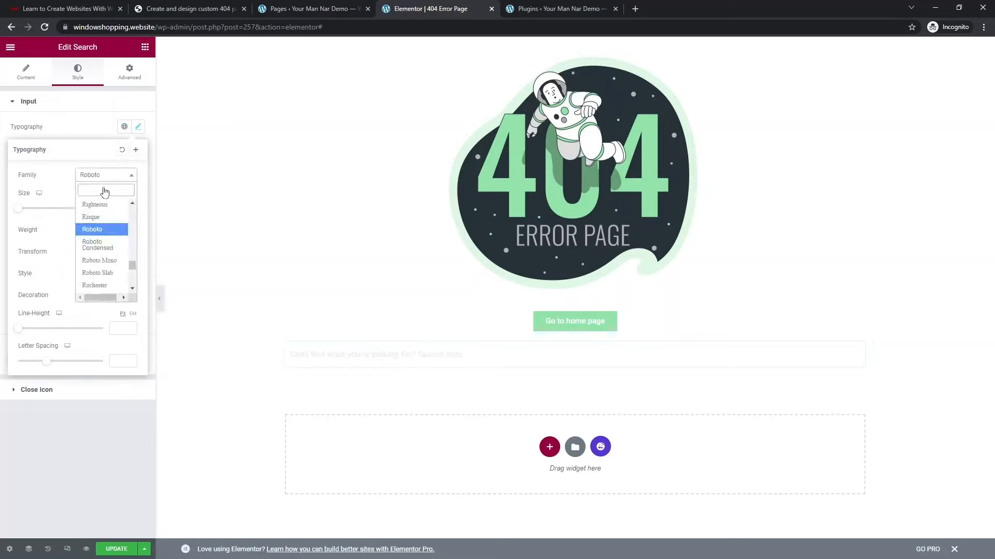
pyautogui.write('lat')
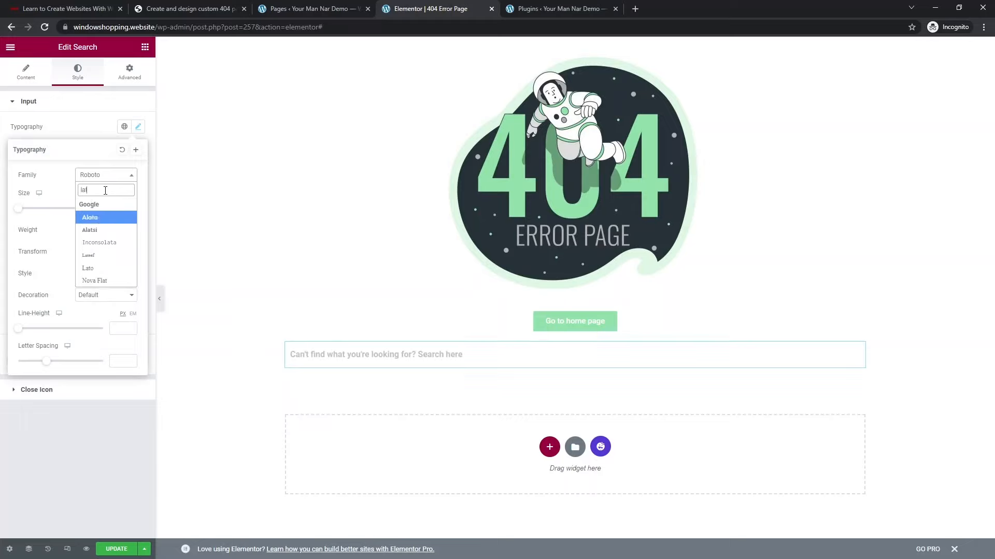
pyautogui.write('o')
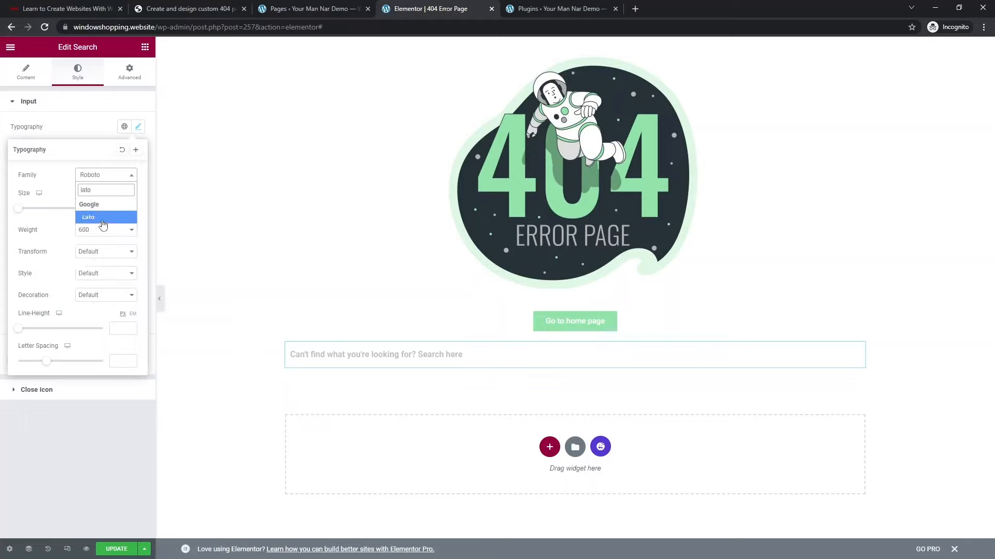
pyautogui.click(103, 218)
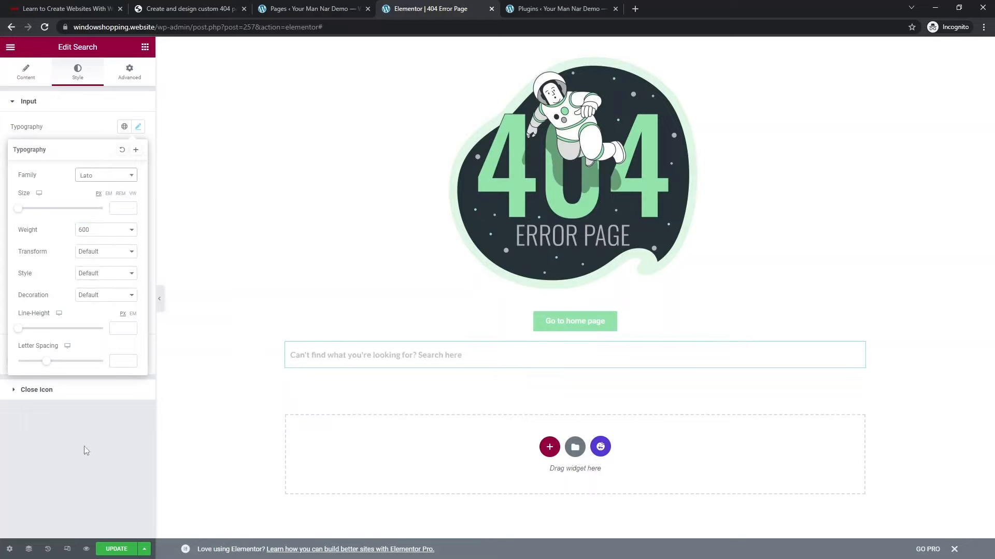
pyautogui.click(61, 440)
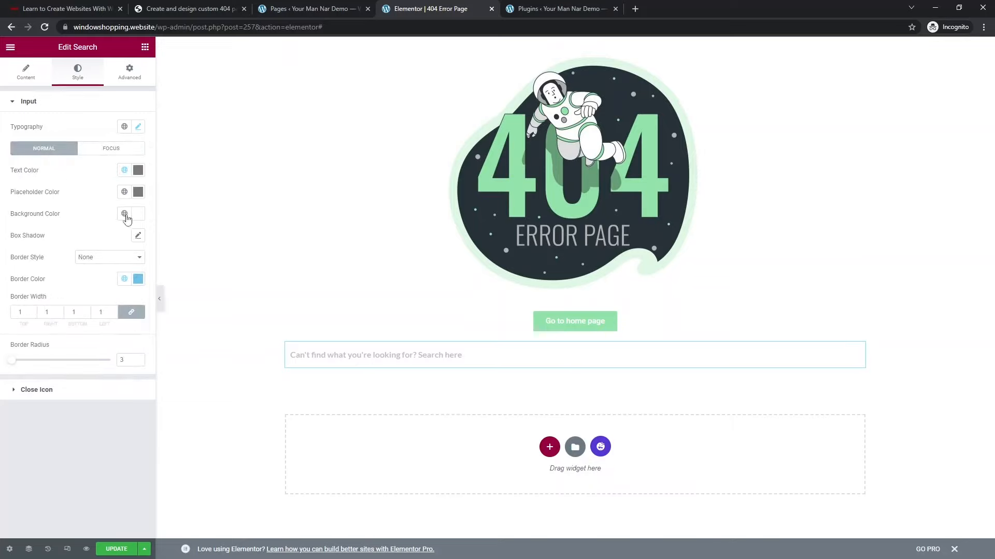
# Step: Give the search box a solid border in the color 92e3a9
pyautogui.click(113, 262)
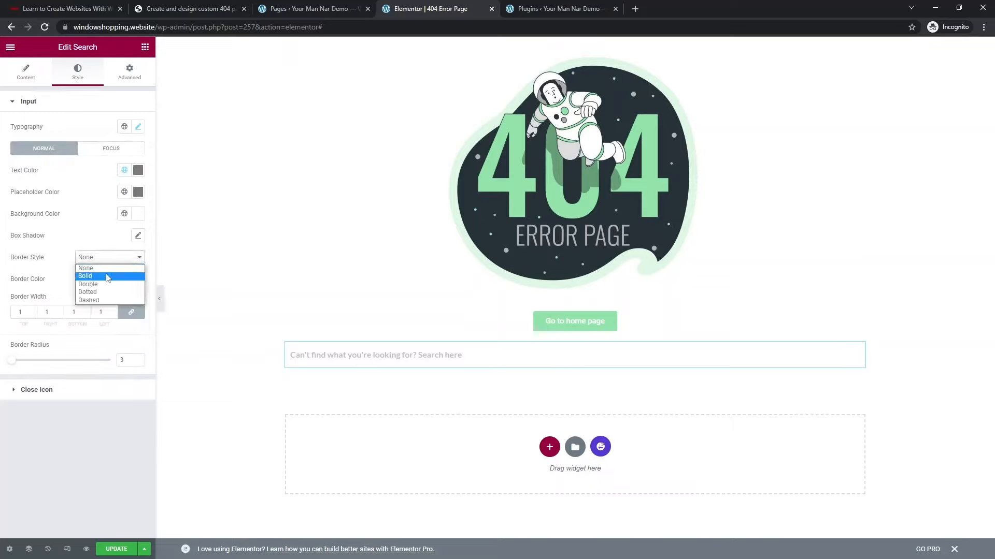
pyautogui.click(111, 270)
pyautogui.click(138, 279)
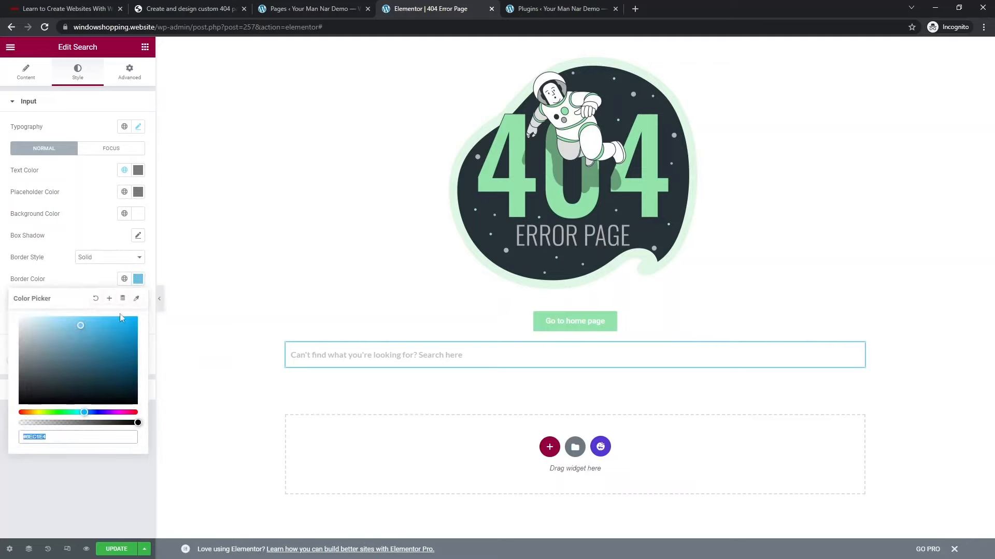
pyautogui.write('92e3a9')
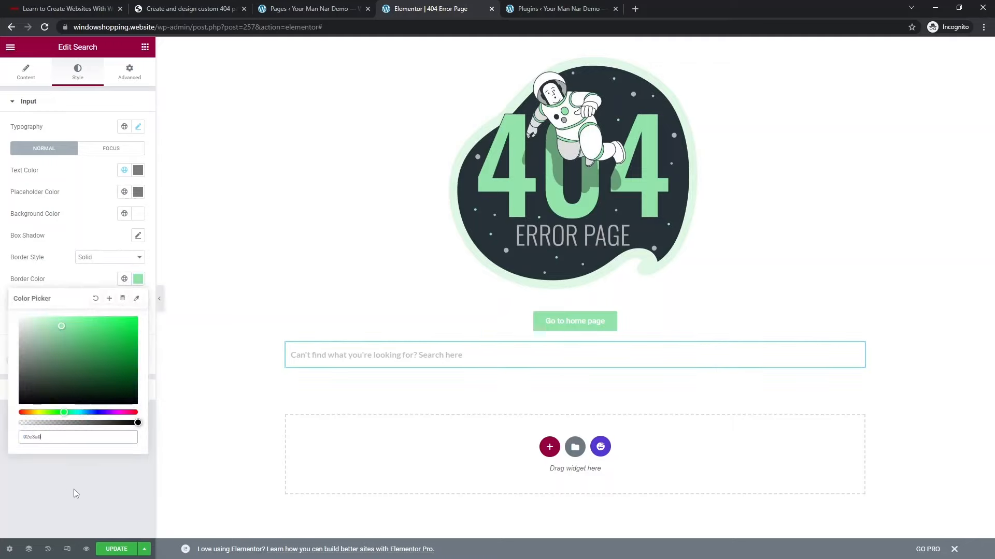
pyautogui.click(113, 485)
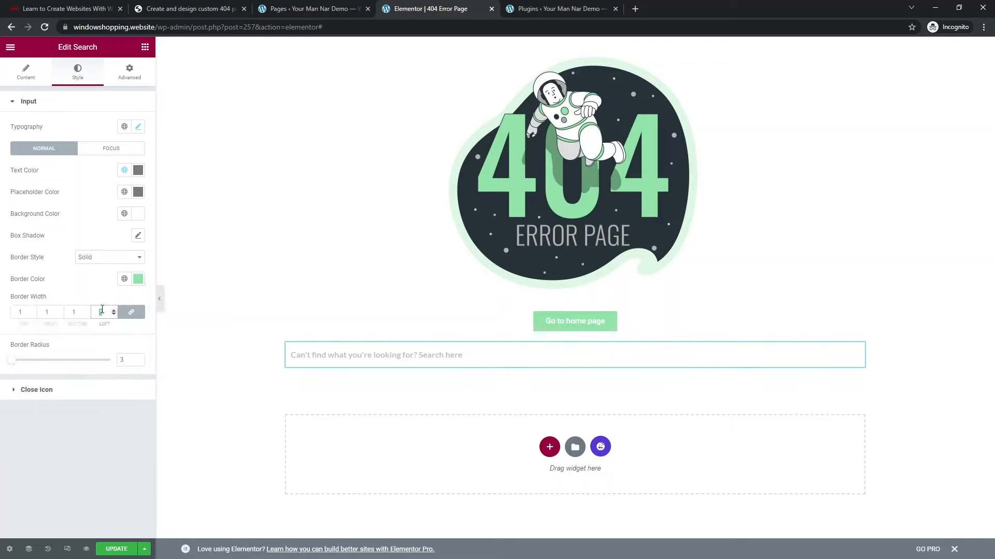
# Step: Set the search box's border width to 1 and border radius to 2, and check the page at full width
pyautogui.write('2')
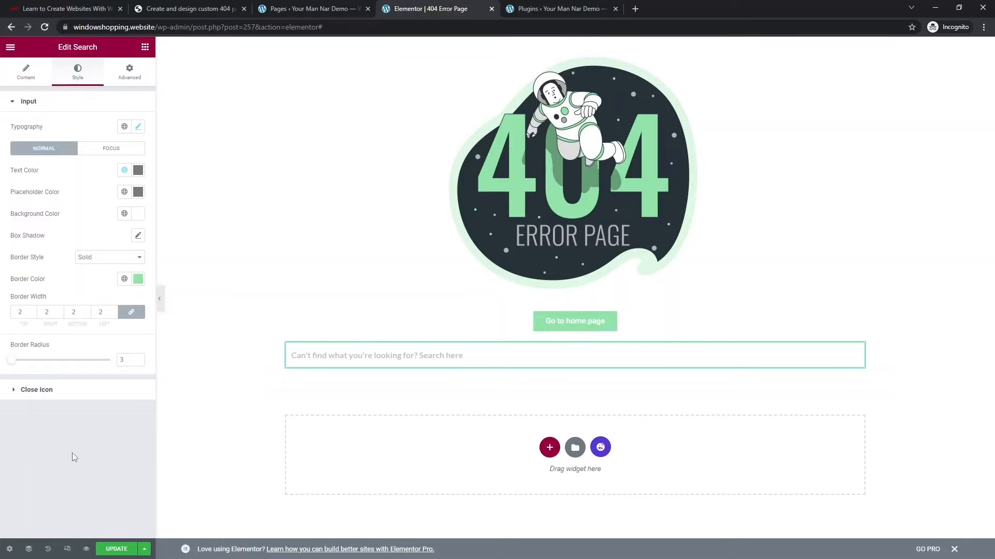
pyautogui.doubleClick(101, 312)
pyautogui.write('1')
pyautogui.moveTo(75, 439); pyautogui.dragTo(134, 369)
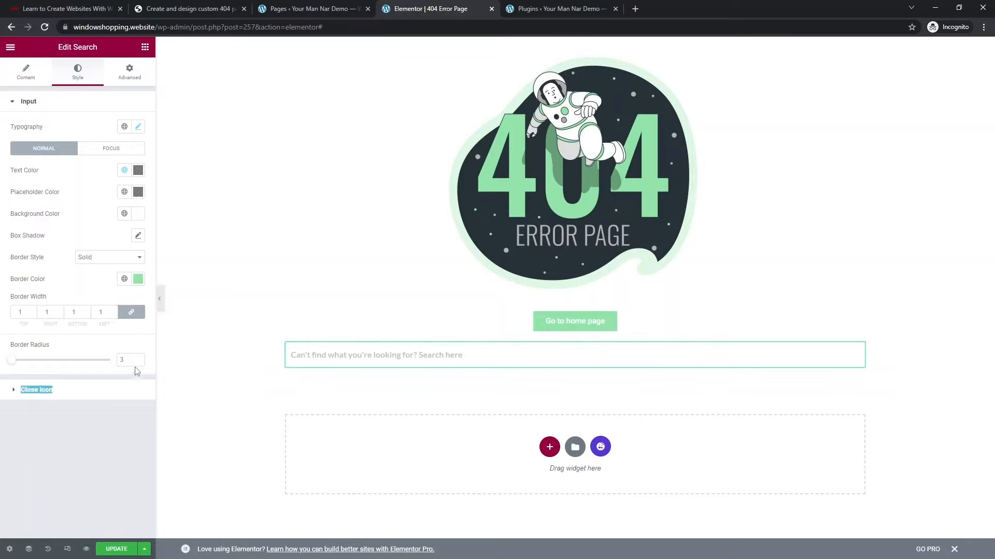
pyautogui.click(126, 358)
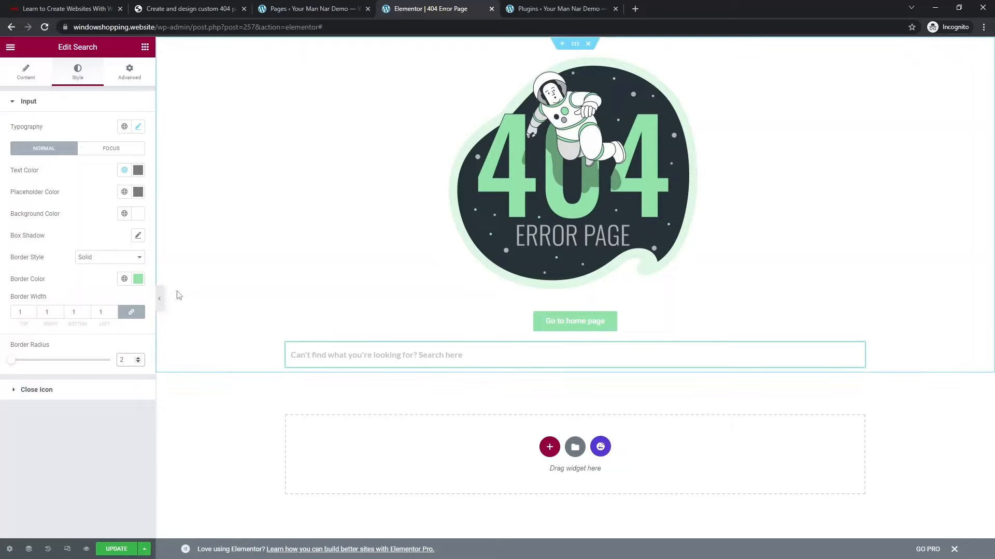
pyautogui.click(159, 298)
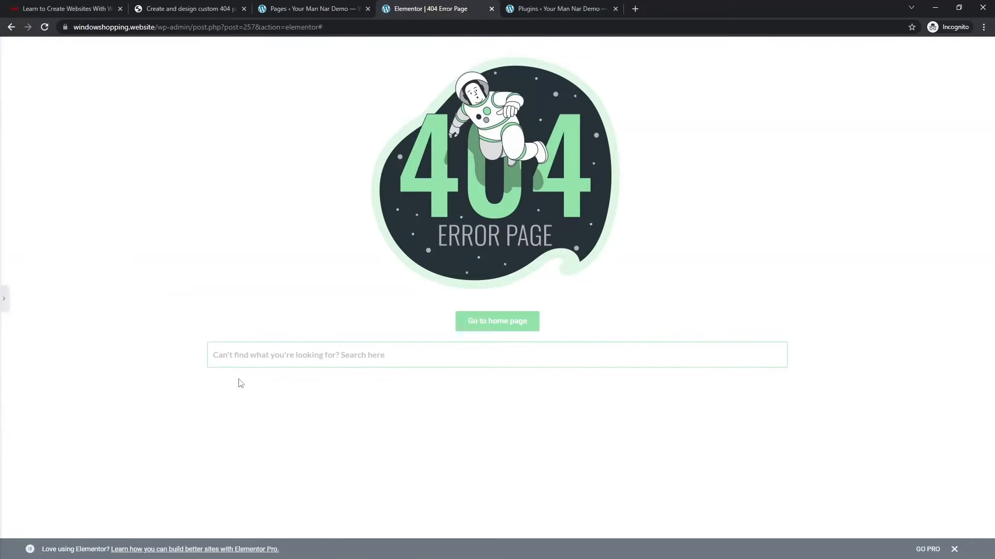
pyautogui.click(5, 298)
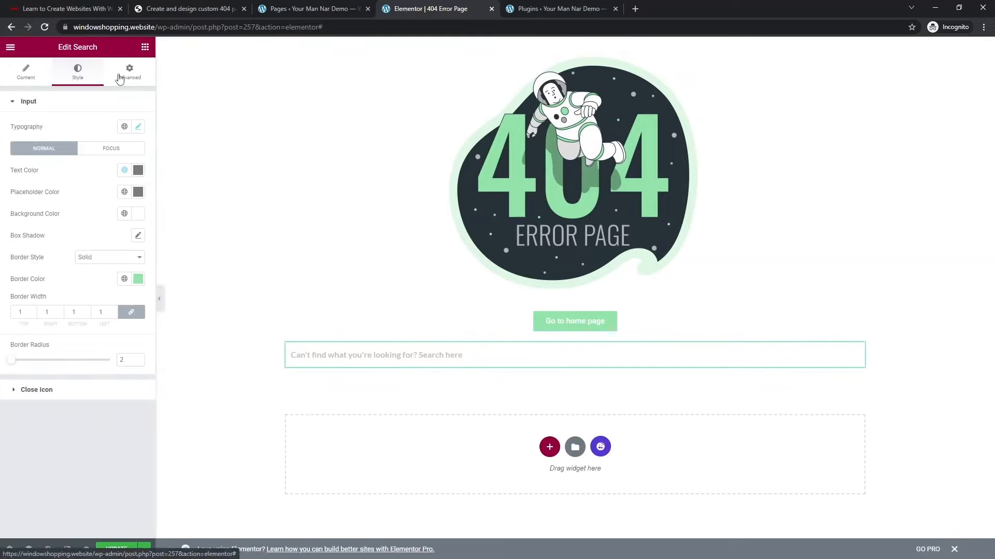
# Step: Give the search widget 20% padding on its left and right sides, check the page at full width, and update the page
pyautogui.click(119, 78)
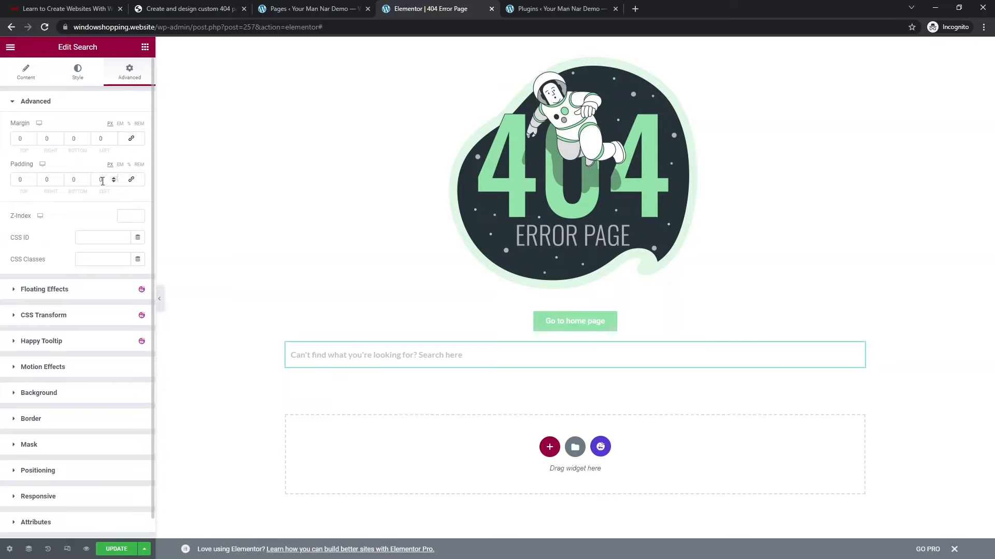
pyautogui.click(127, 165)
pyautogui.click(102, 179)
pyautogui.write('20')
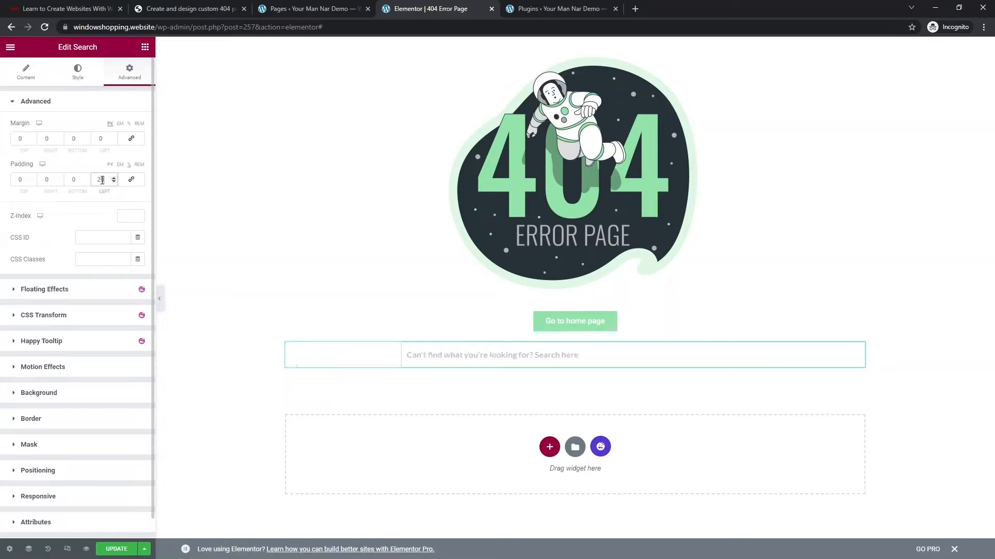
pyautogui.click(59, 177)
pyautogui.write('20')
pyautogui.click(160, 303)
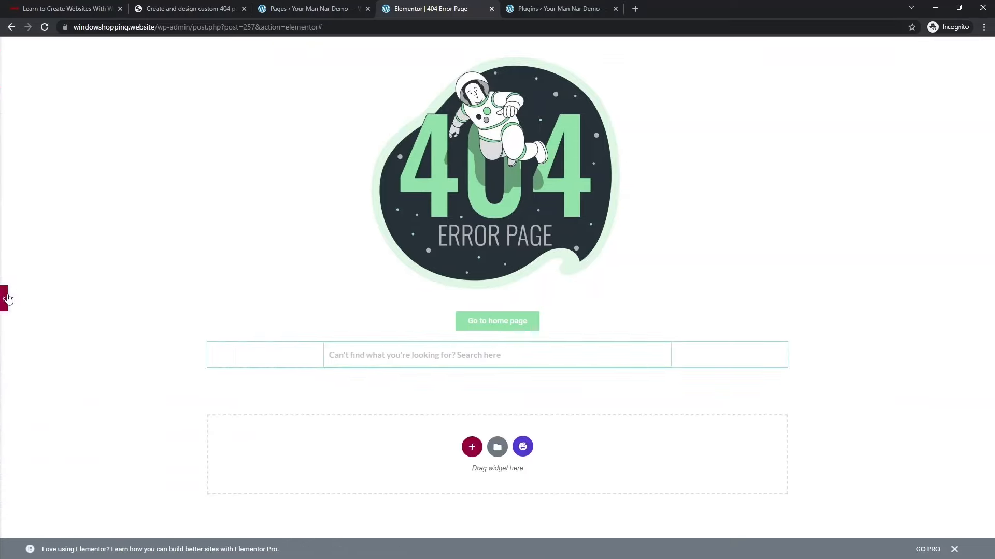
pyautogui.click(4, 299)
pyautogui.click(114, 549)
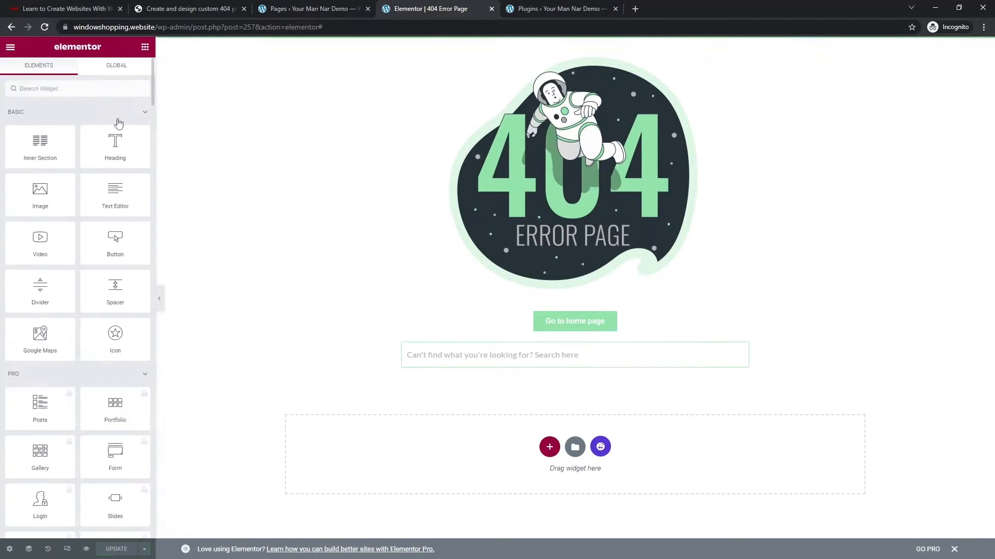
# Step: Add a left-aligned heading reading "Useful links" directly below the search box
pyautogui.moveTo(114, 147); pyautogui.dragTo(426, 365)
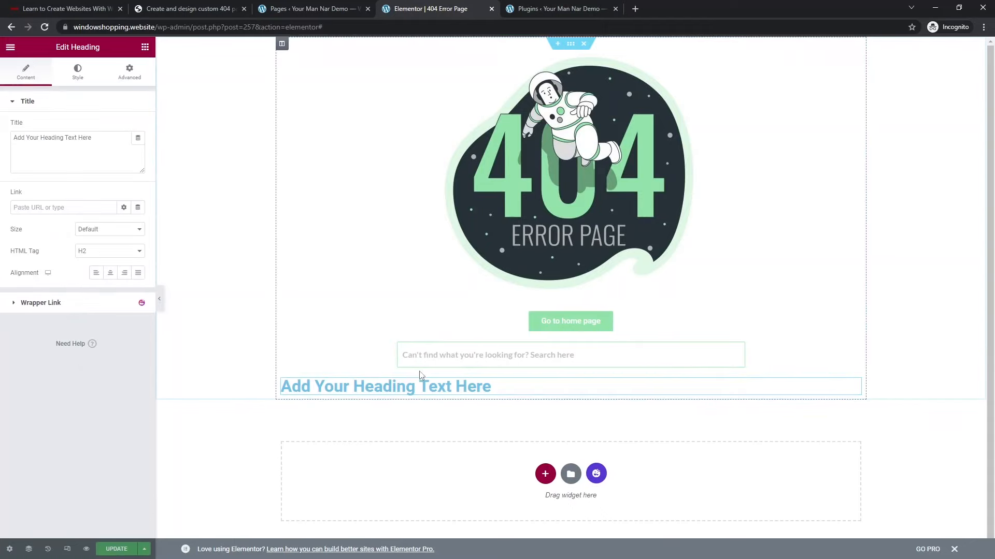
pyautogui.doubleClick(86, 151)
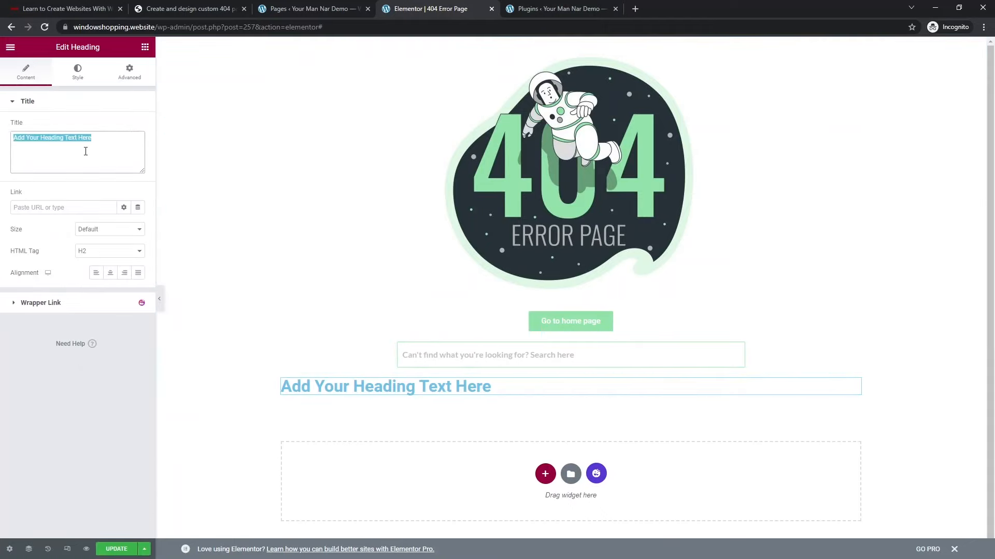
pyautogui.write('Useful links')
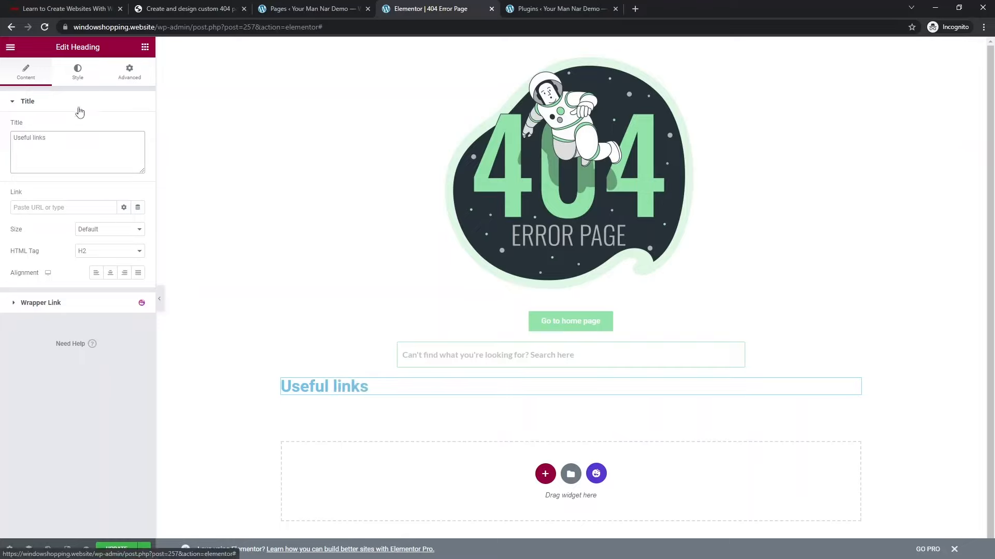
pyautogui.click(96, 272)
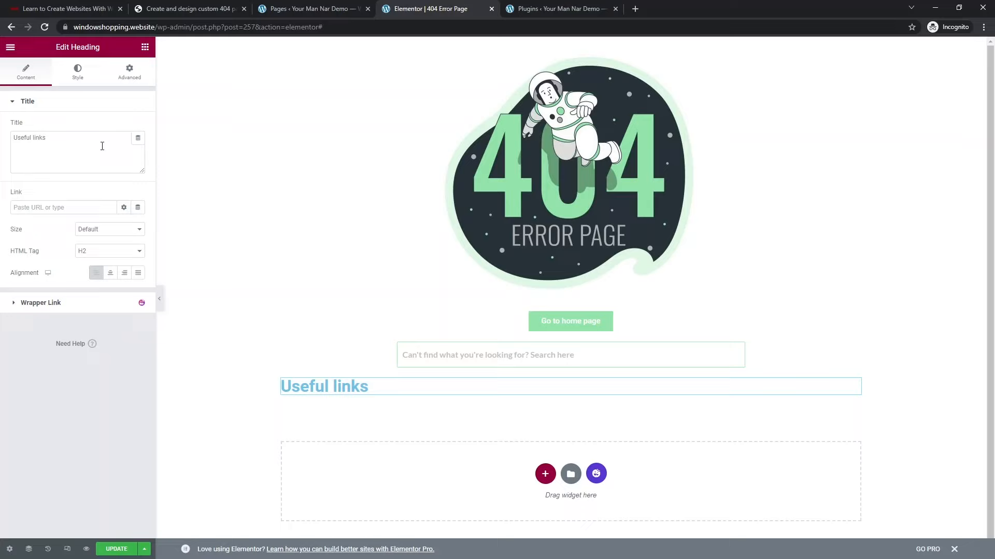
# Step: Change the Useful links heading's text color to the copied green
pyautogui.click(78, 72)
pyautogui.click(138, 132)
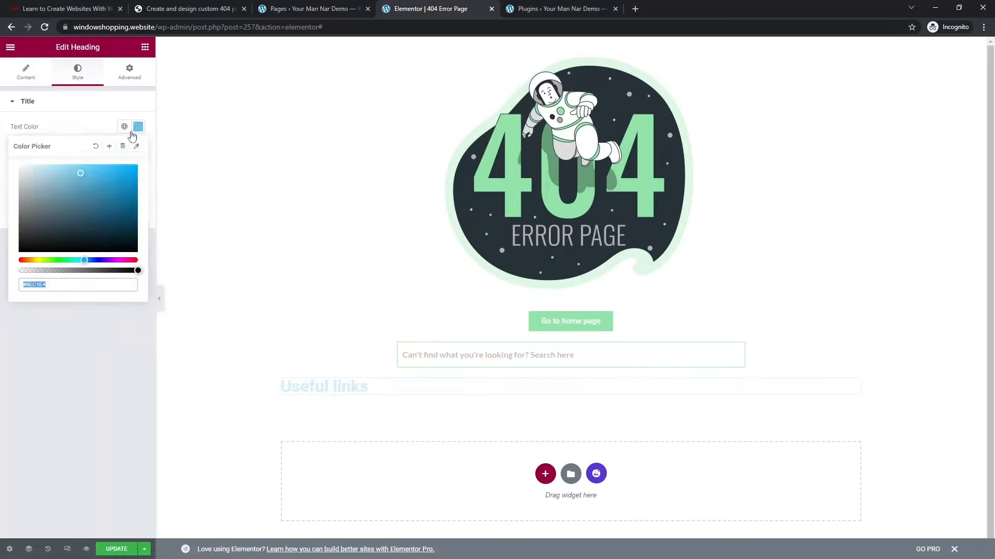
pyautogui.hotkey('ctrl', 'v')
pyautogui.click(83, 361)
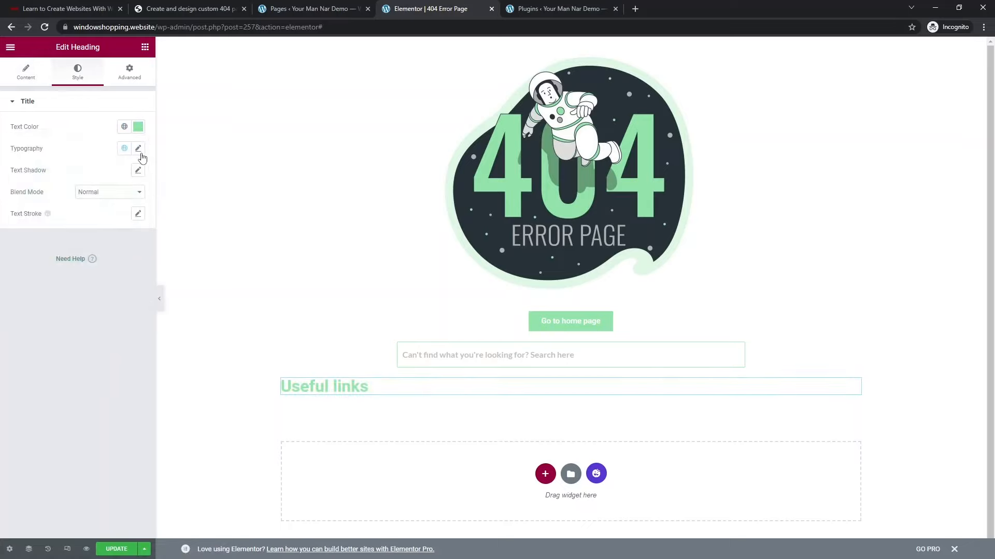
# Step: Set the Useful links heading's font family to Lato and its weight to 800
pyautogui.click(139, 152)
pyautogui.click(101, 198)
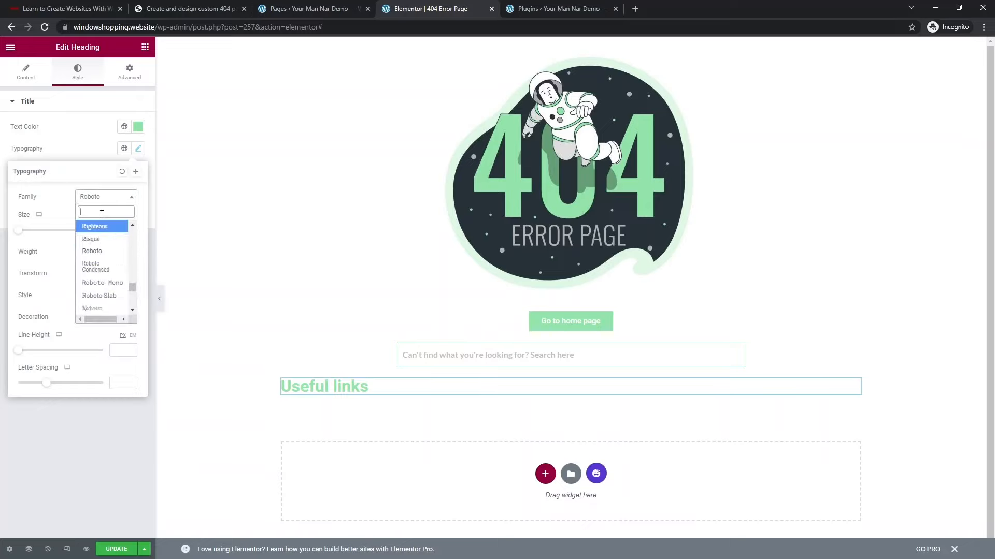
pyautogui.write('lat')
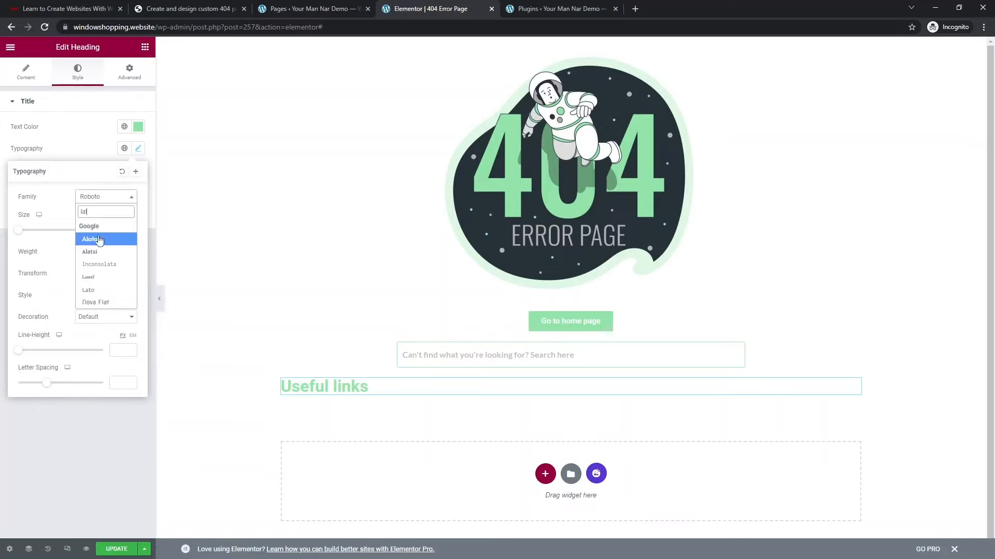
pyautogui.write('o')
pyautogui.click(99, 241)
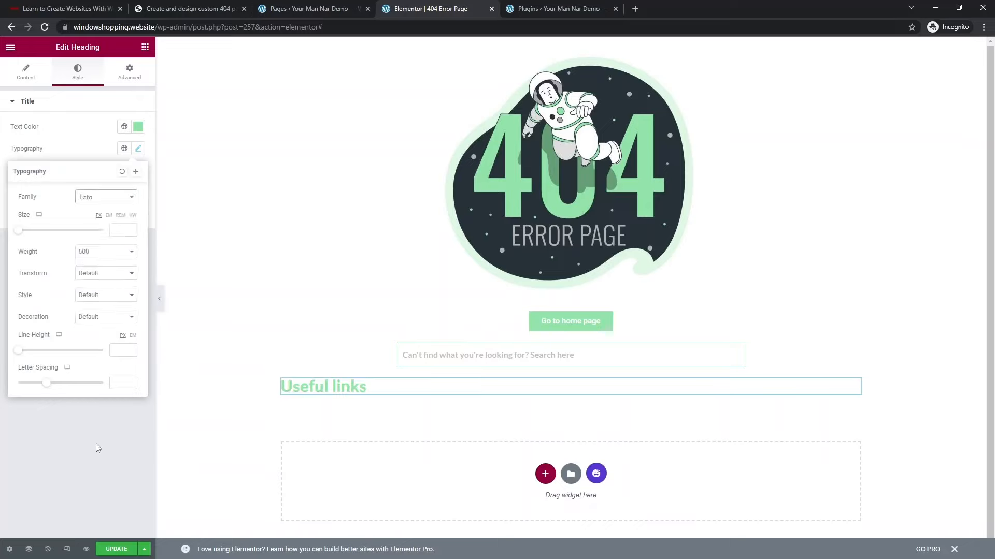
pyautogui.click(104, 252)
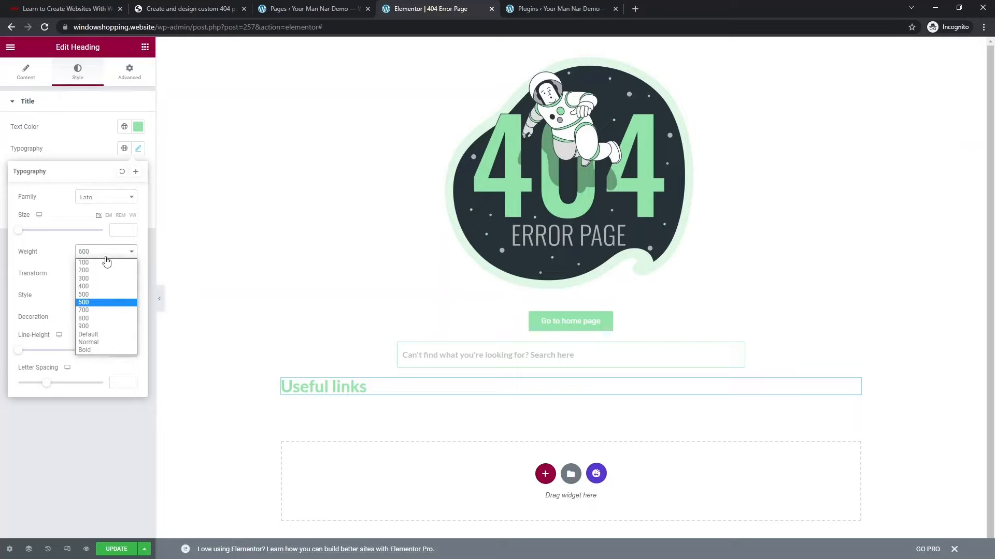
pyautogui.click(100, 319)
pyautogui.click(83, 439)
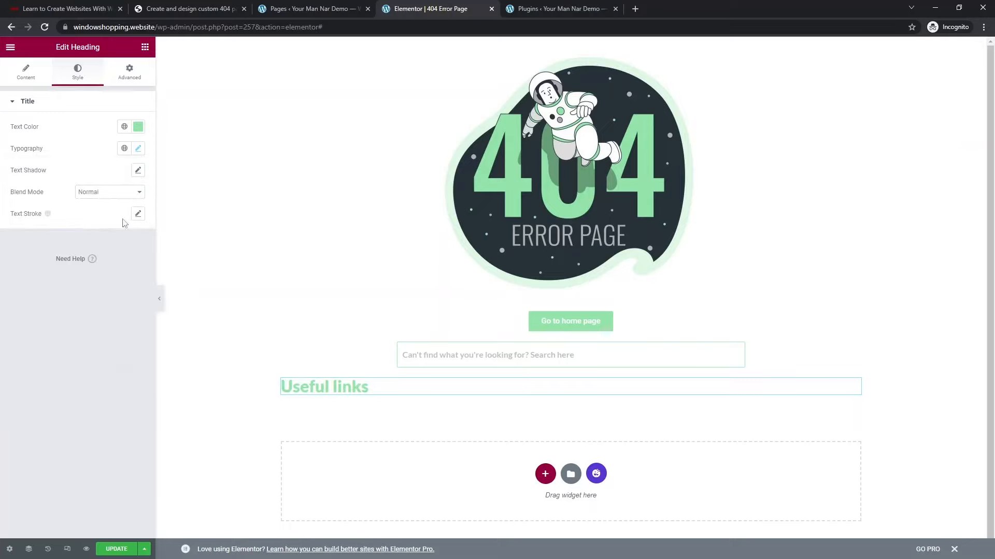
# Step: Give the Useful links heading 20% padding on its left and right sides, and check its alignment at full width
pyautogui.click(137, 79)
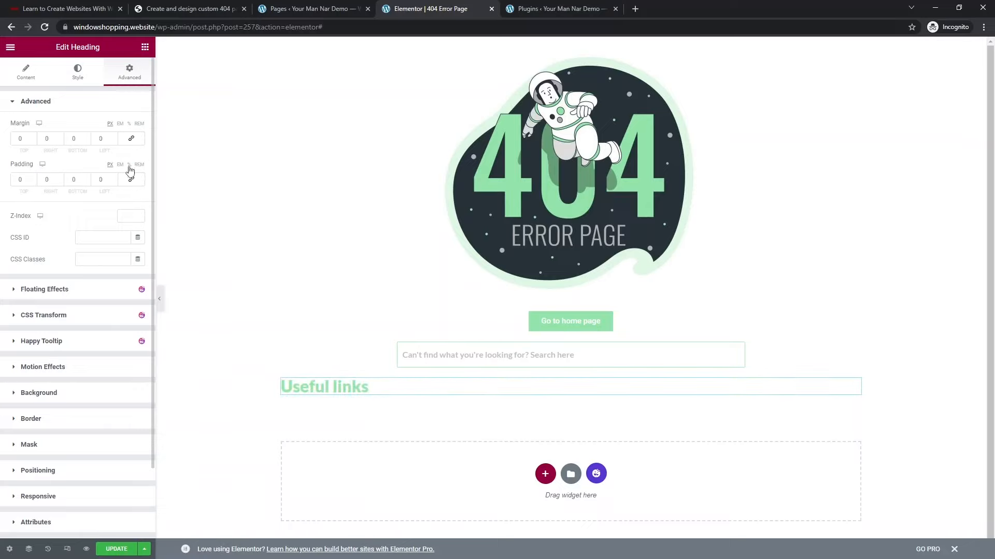
pyautogui.write('20')
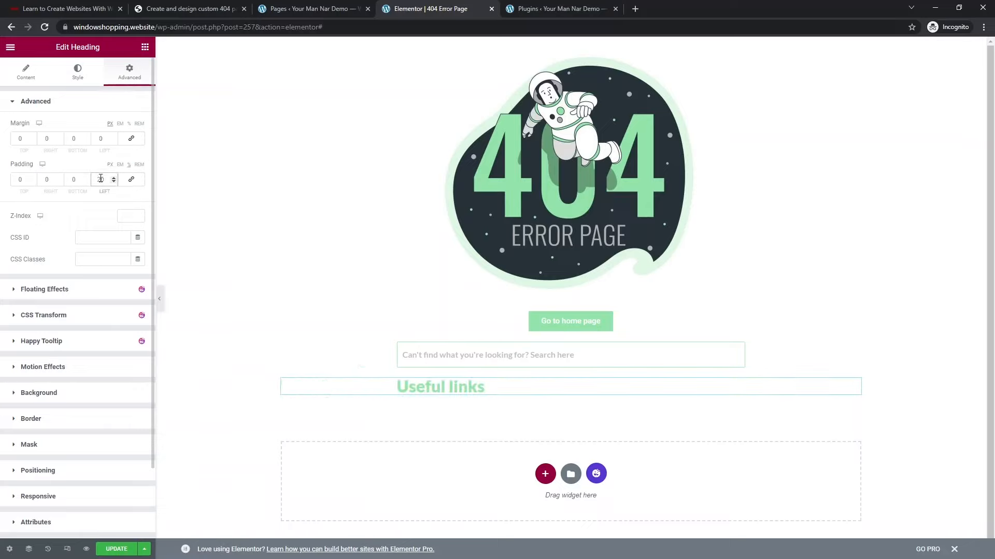
pyautogui.click(58, 180)
pyautogui.write('20')
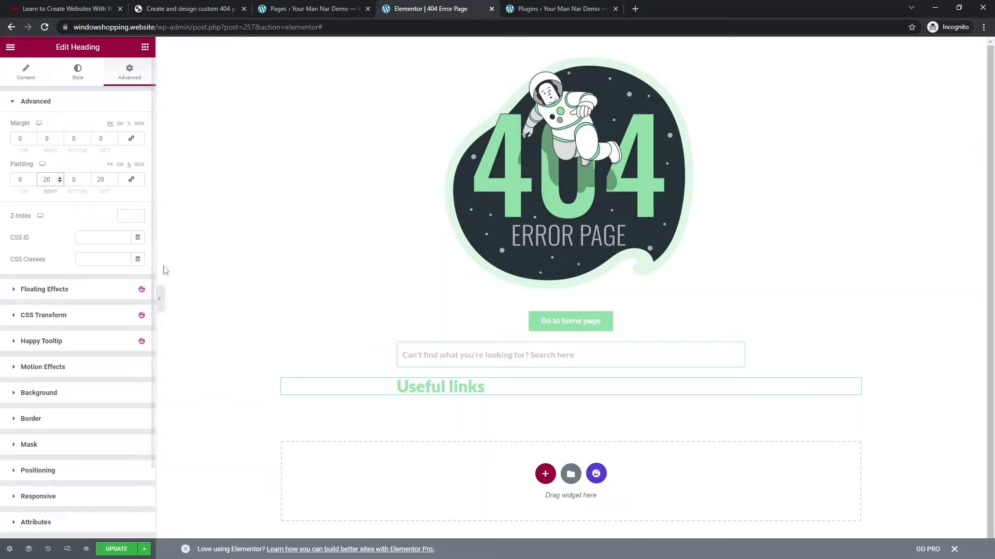
pyautogui.click(161, 299)
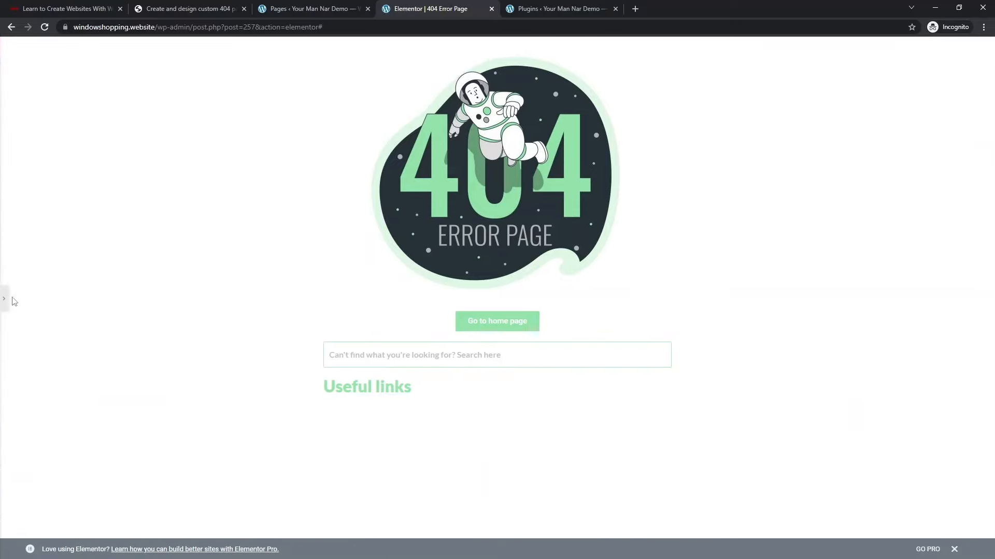
pyautogui.click(5, 300)
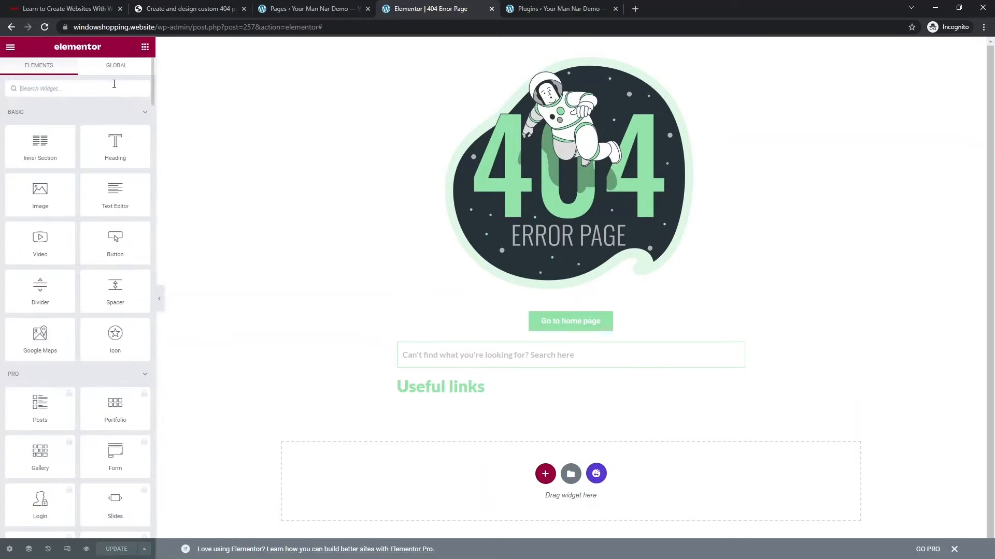
# Step: Find the Navigation Menu widget, place it below the Useful links heading, and have it use the Main menu
pyautogui.write('menu')
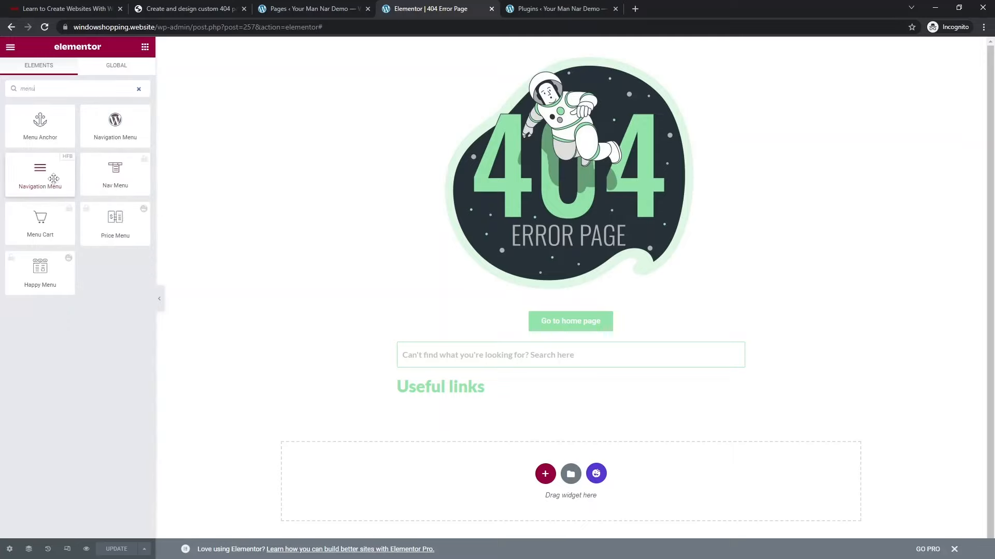
pyautogui.moveTo(40, 171); pyautogui.dragTo(463, 397)
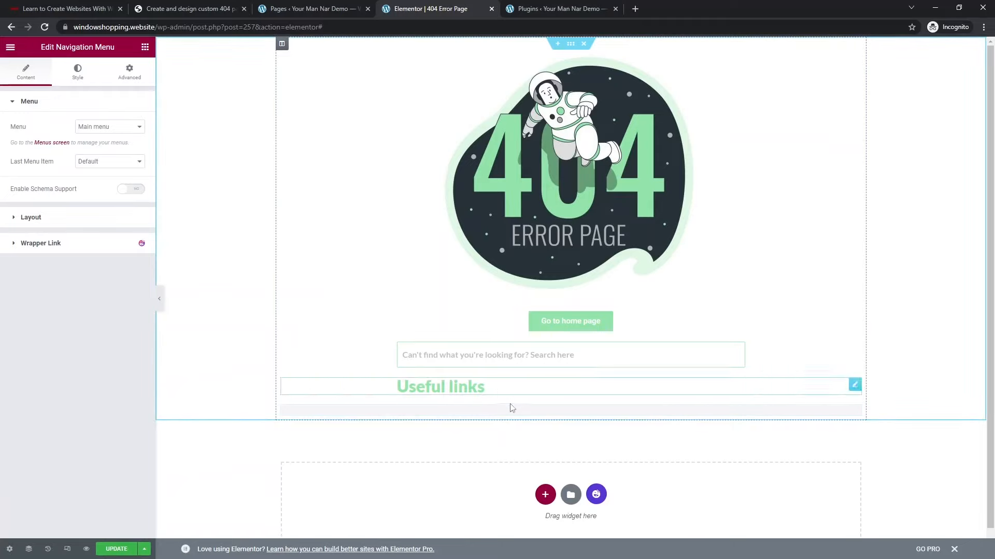
pyautogui.click(113, 130)
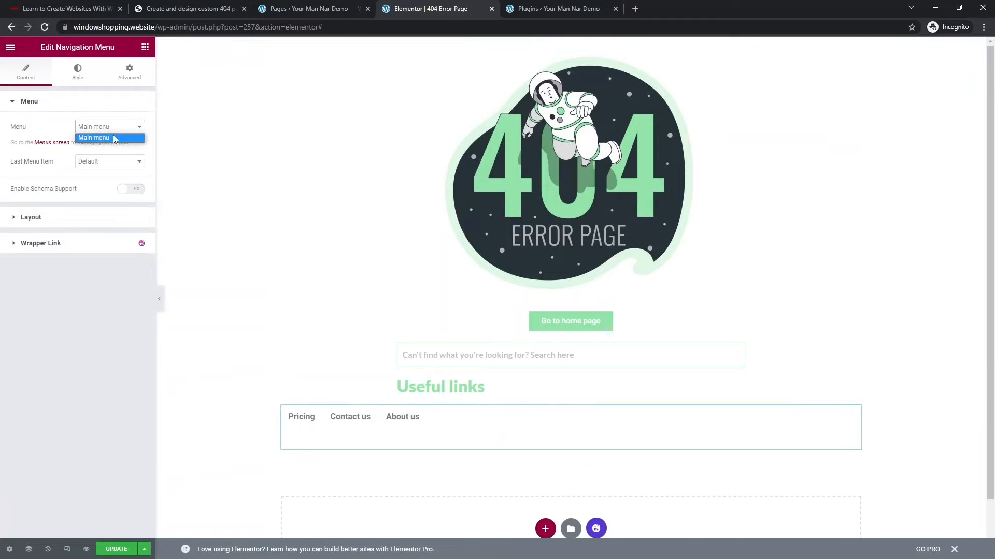
pyautogui.click(114, 140)
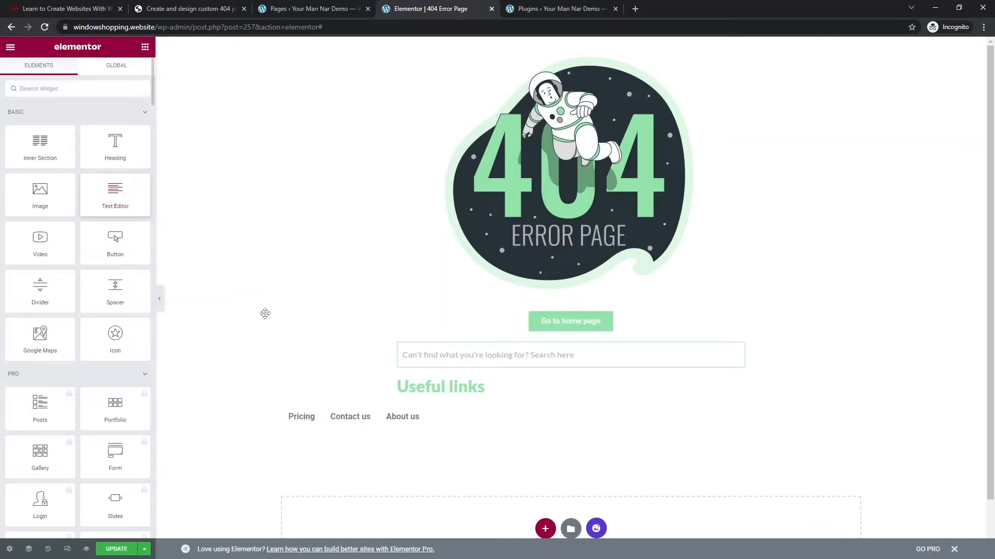
# Step: Insert a Text Editor widget below the Useful links heading with the lines Pricing, Contact us and About us
pyautogui.moveTo(104, 189); pyautogui.dragTo(430, 397)
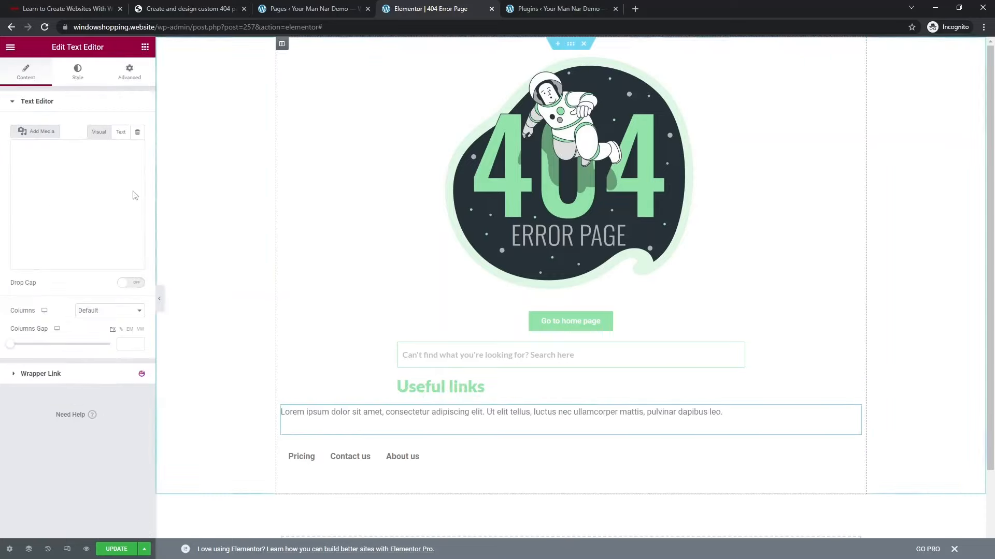
pyautogui.tripleClick(93, 209)
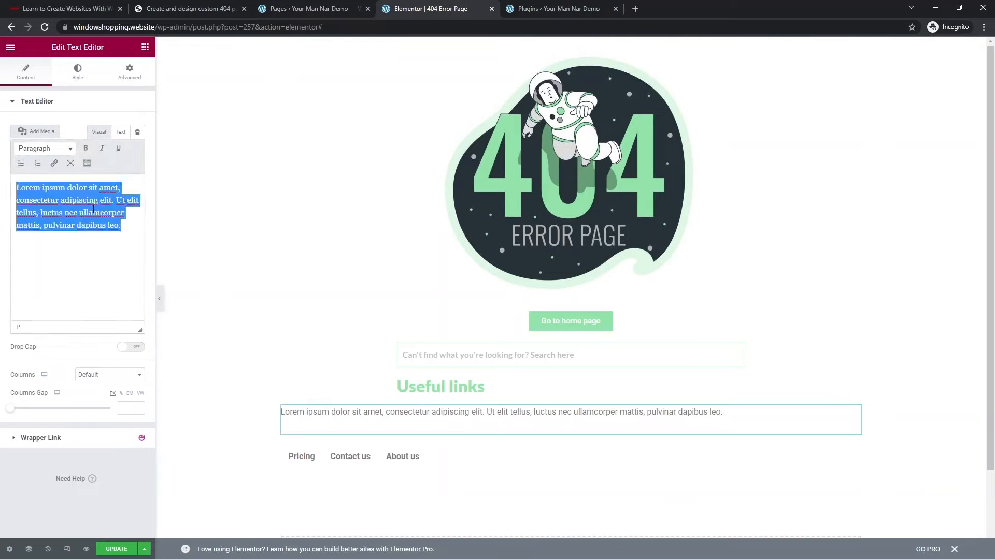
pyautogui.press('BackSpace')
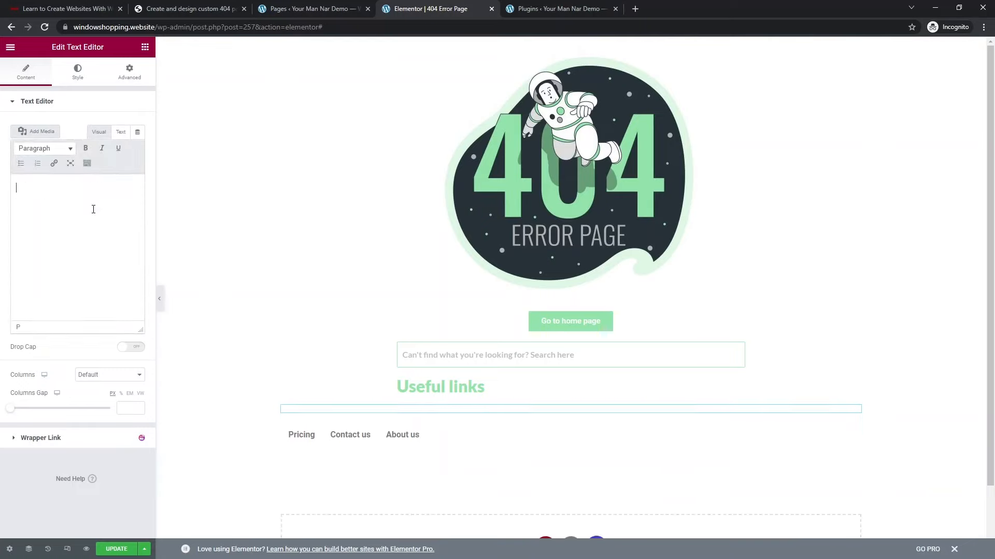
pyautogui.write('Pricing ')
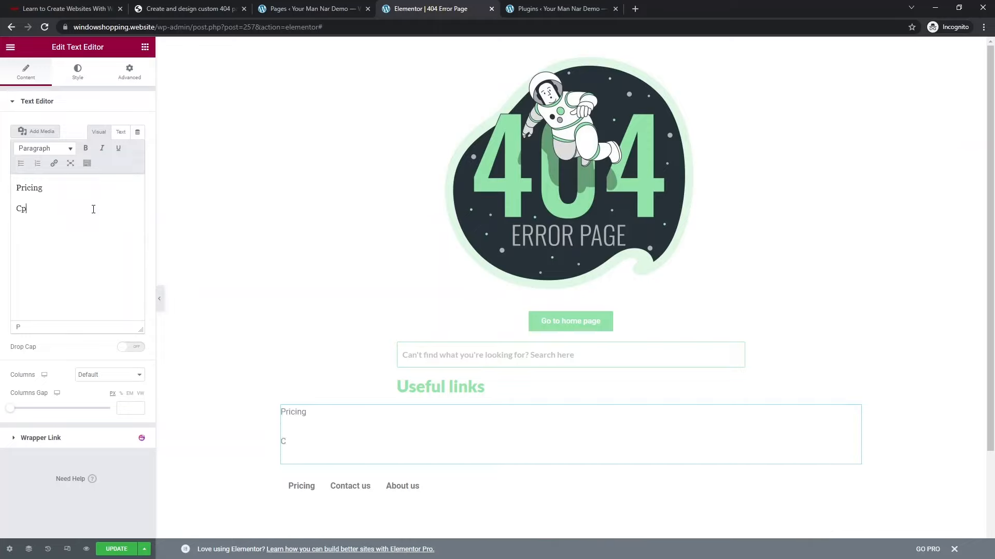
pyautogui.write('Contact us About us')
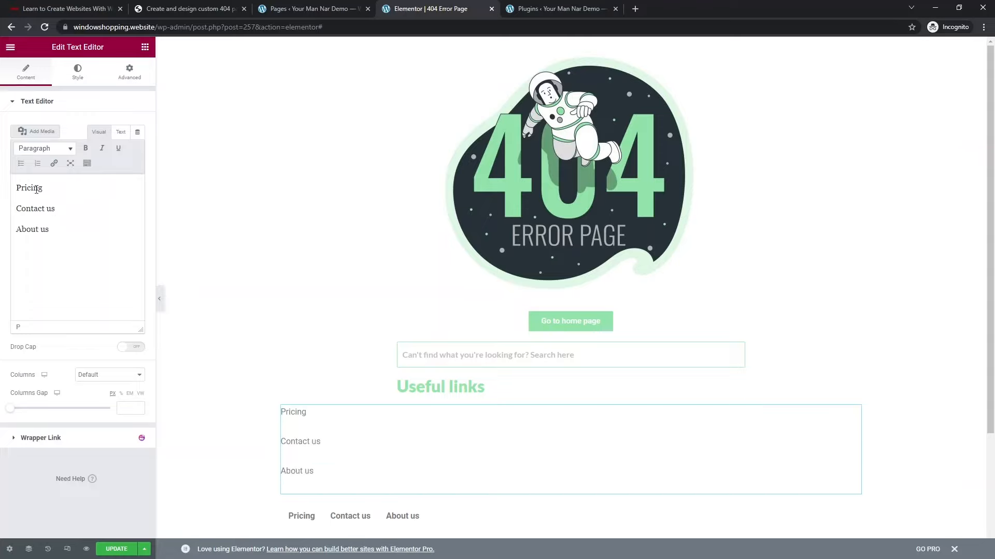
# Step: Link the word Pricing in the text widget to /pricing, and delete the whole text widget
pyautogui.doubleClick(35, 189)
pyautogui.click(53, 163)
pyautogui.write('/')
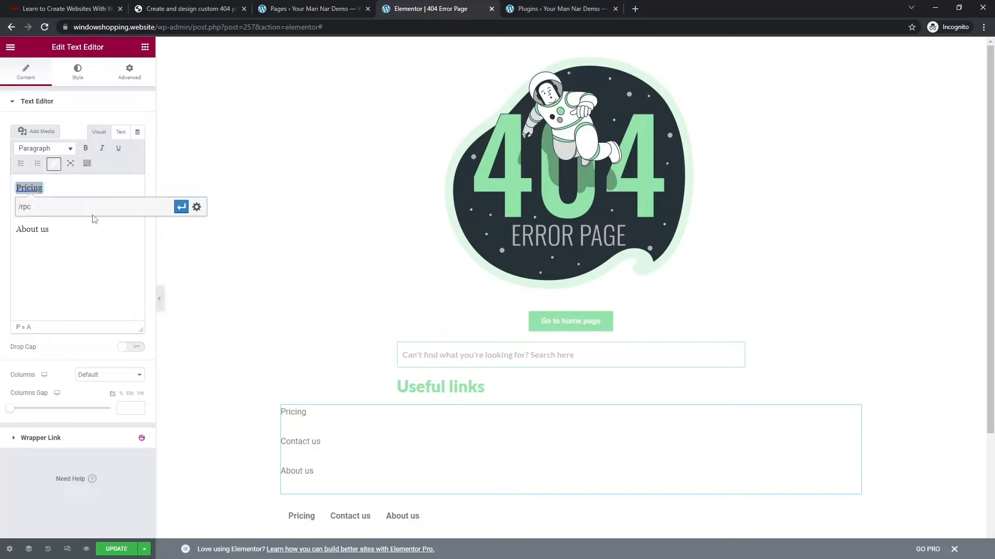
pyautogui.write('pricing')
pyautogui.press('Return')
pyautogui.click(82, 249)
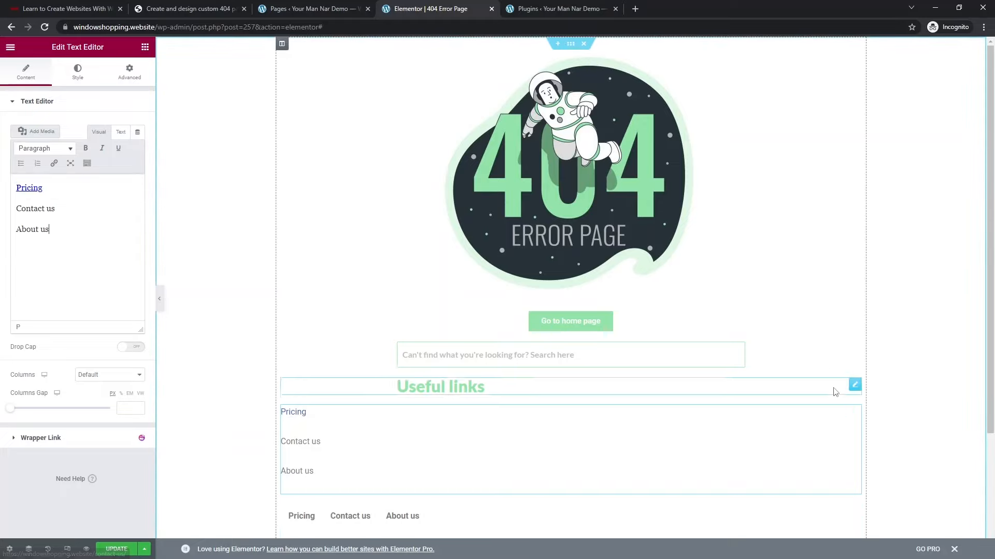
pyautogui.rightClick(856, 405)
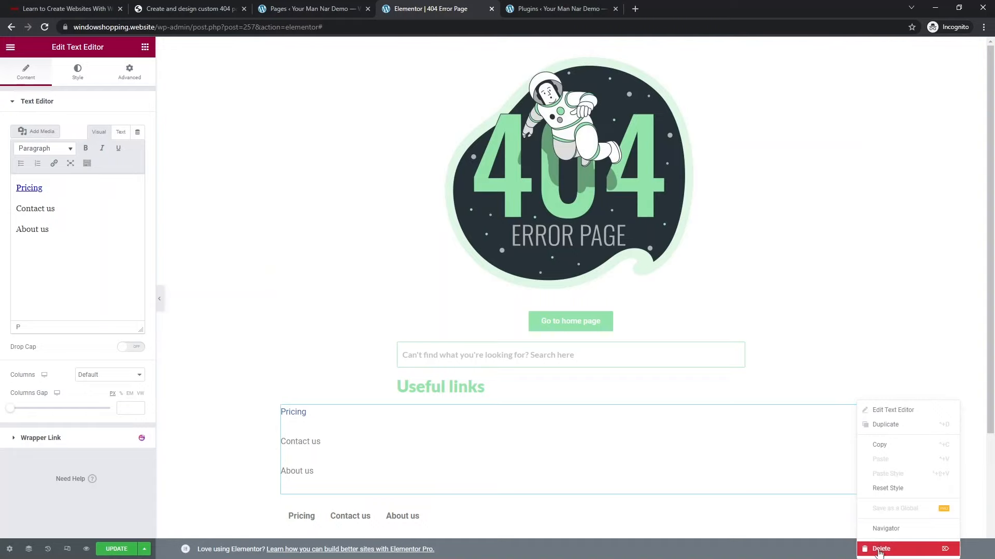
pyautogui.press('Delete')
# Step: Set the navigation menu's layout to Vertical
pyautogui.click(621, 423)
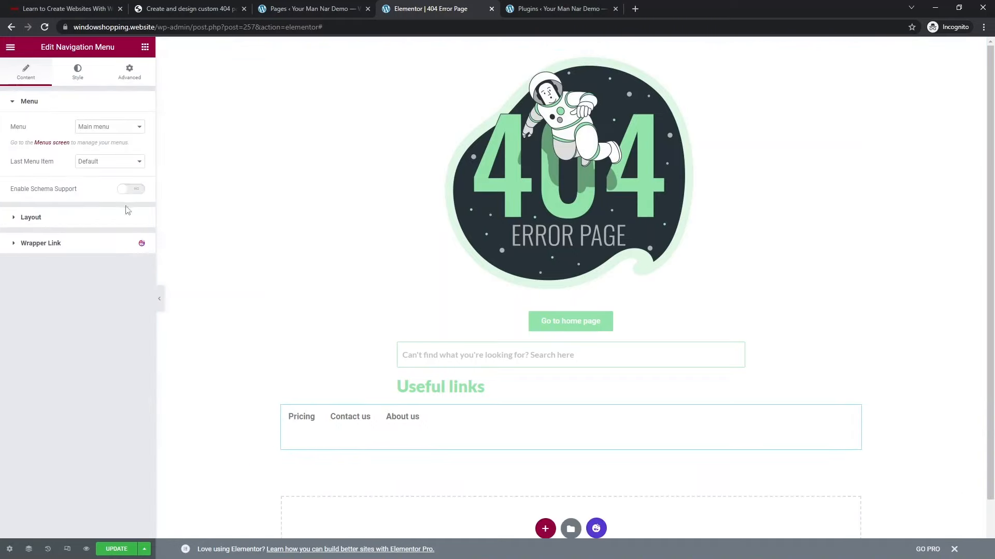
pyautogui.click(80, 217)
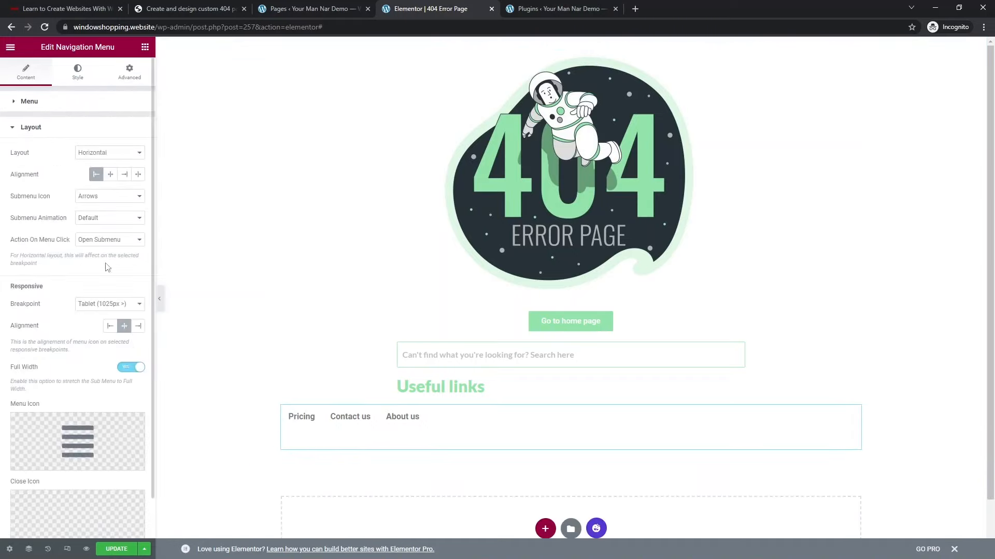
pyautogui.click(107, 152)
pyautogui.click(100, 173)
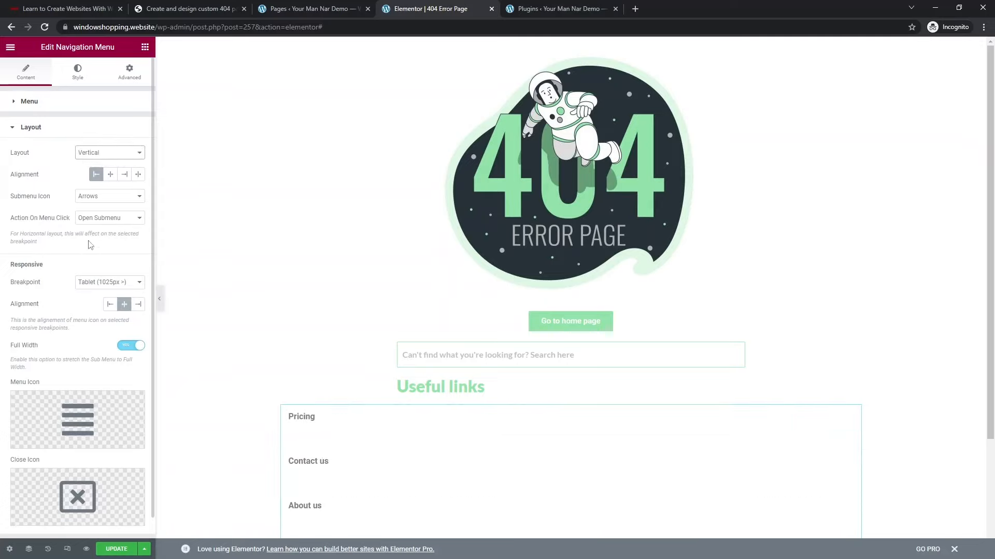
# Step: Set the navigation menu's normal text color to #263238
pyautogui.scroll(-2, 86, 280)
pyautogui.scroll(2, 85, 280)
pyautogui.click(77, 72)
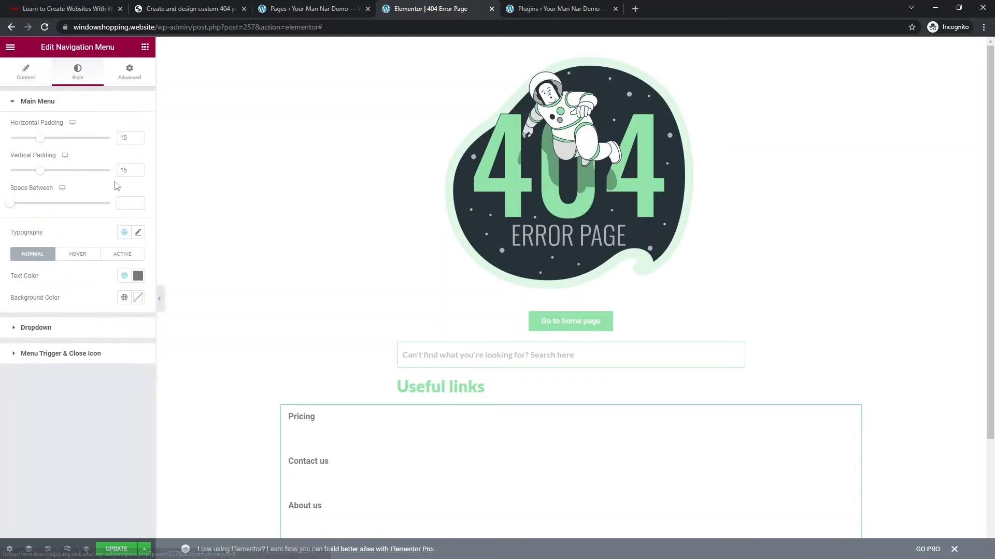
pyautogui.click(137, 276)
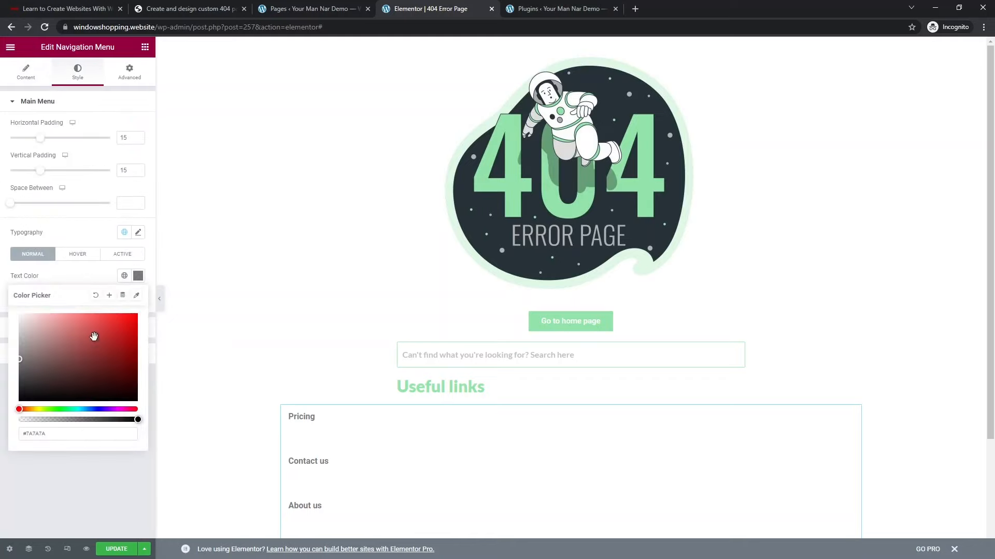
pyautogui.click(536, 355)
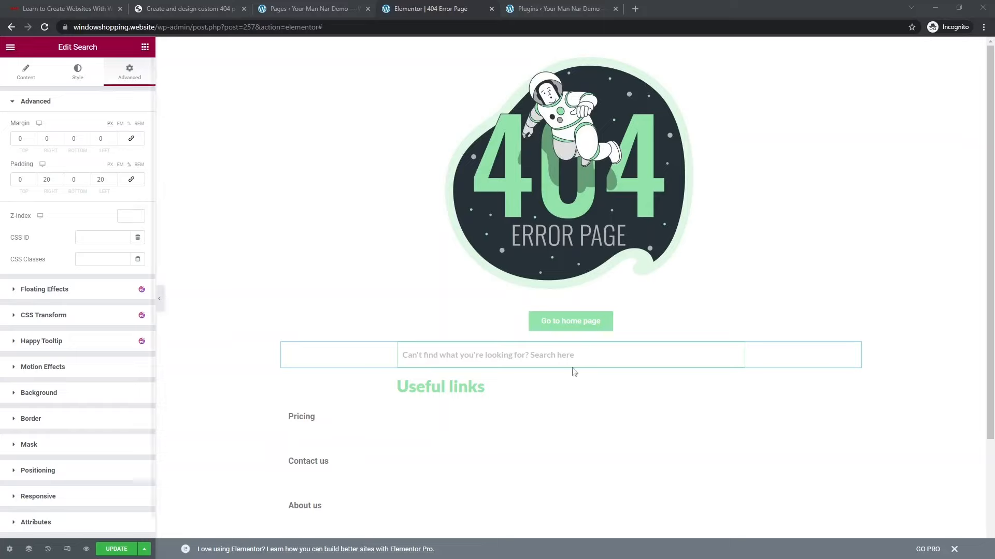
pyautogui.click(313, 413)
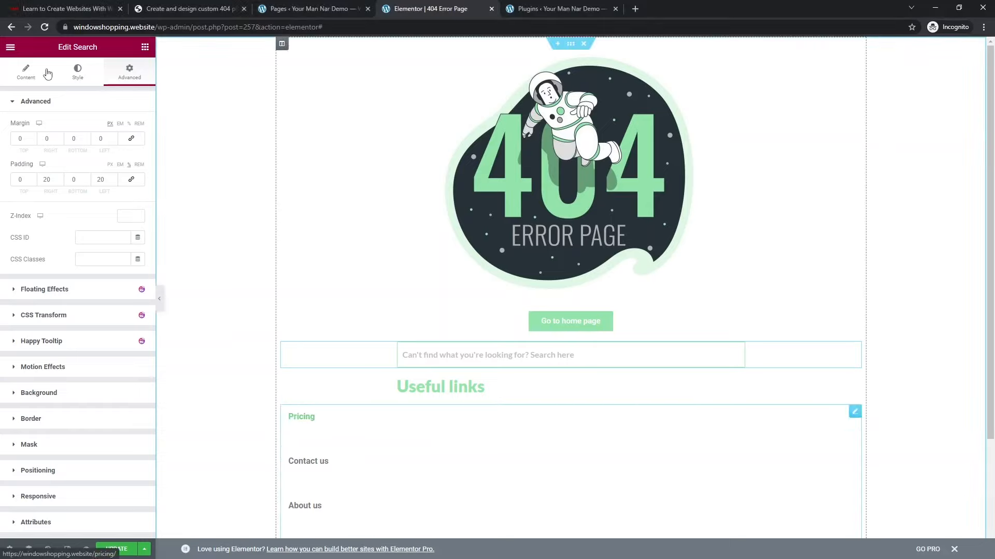
pyautogui.click(78, 73)
pyautogui.click(138, 275)
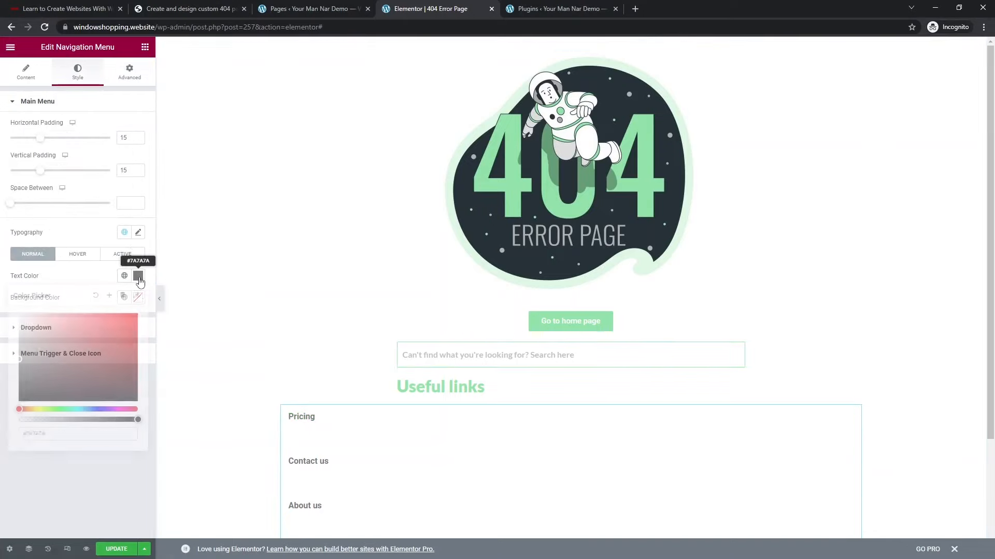
pyautogui.write('#263238')
pyautogui.click(98, 483)
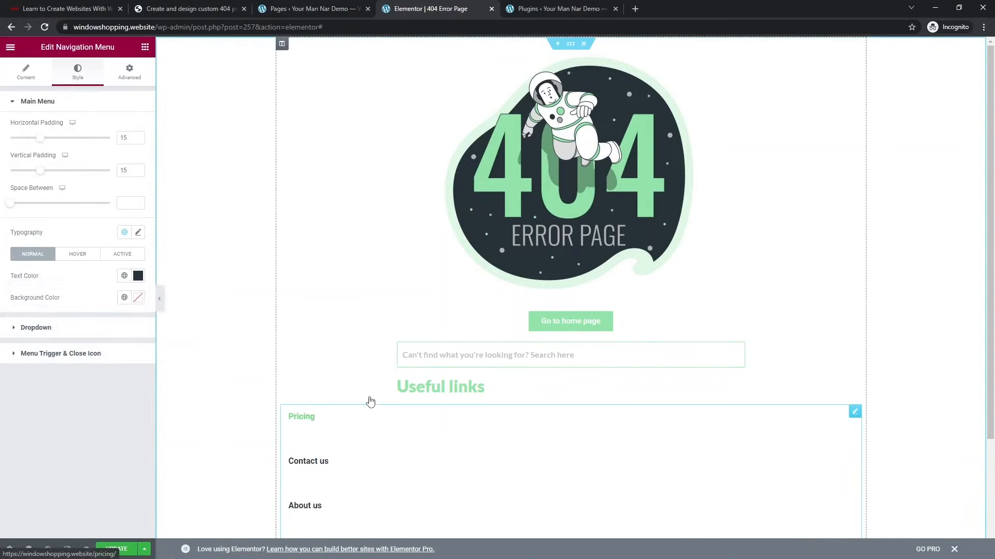
# Step: Set the navigation menu's hover text color to the same light green as the Useful links heading
pyautogui.click(95, 259)
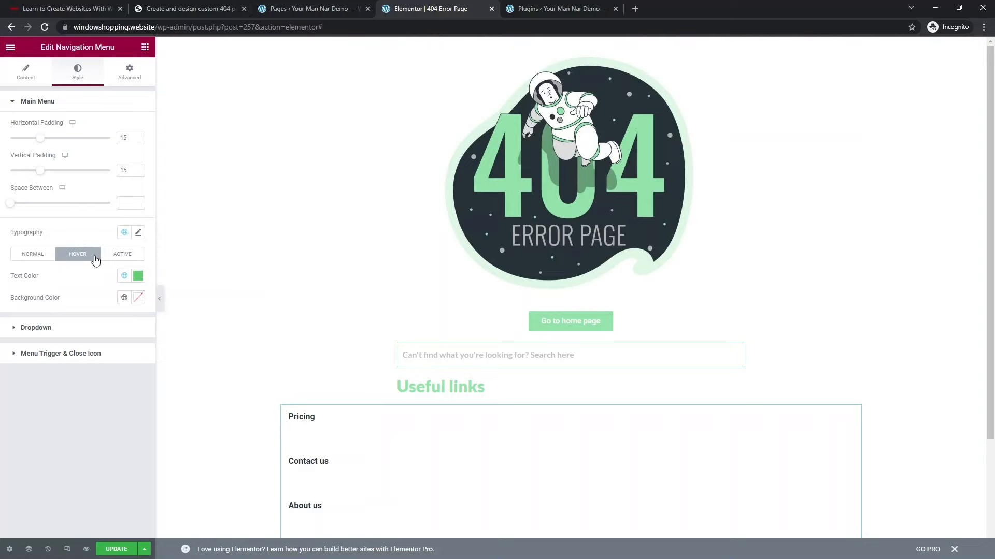
pyautogui.click(137, 275)
pyautogui.click(82, 436)
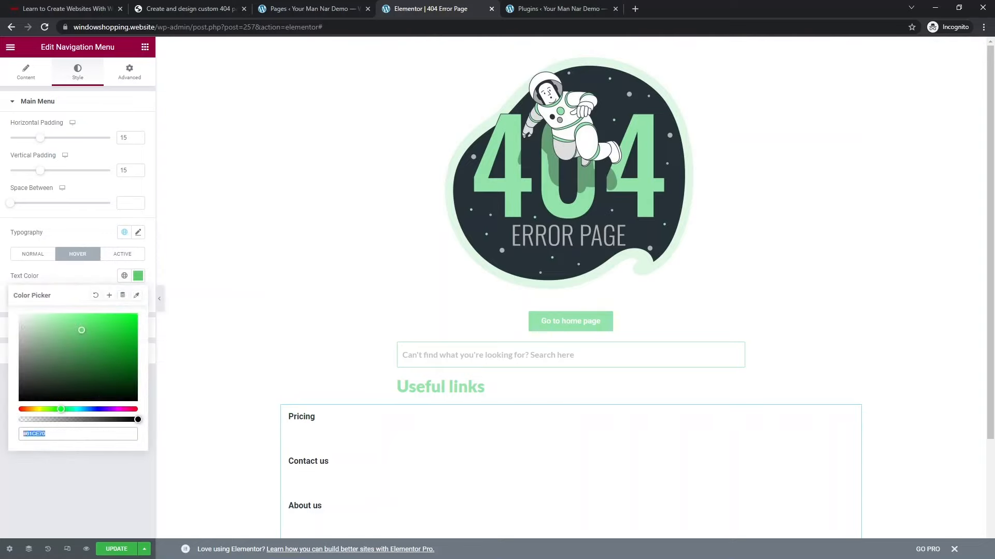
pyautogui.hotkey('alt', 'Tab')
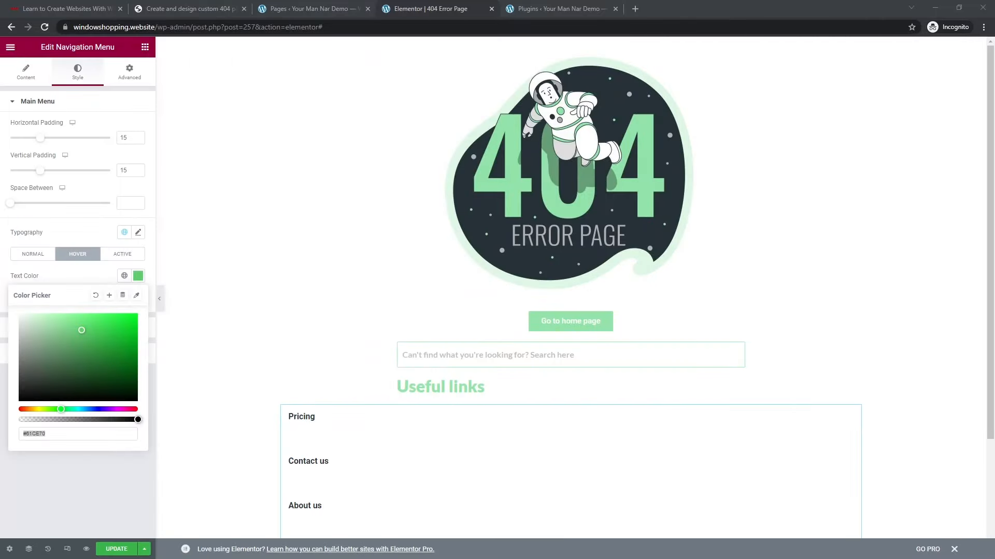
pyautogui.doubleClick(62, 438)
pyautogui.click(73, 482)
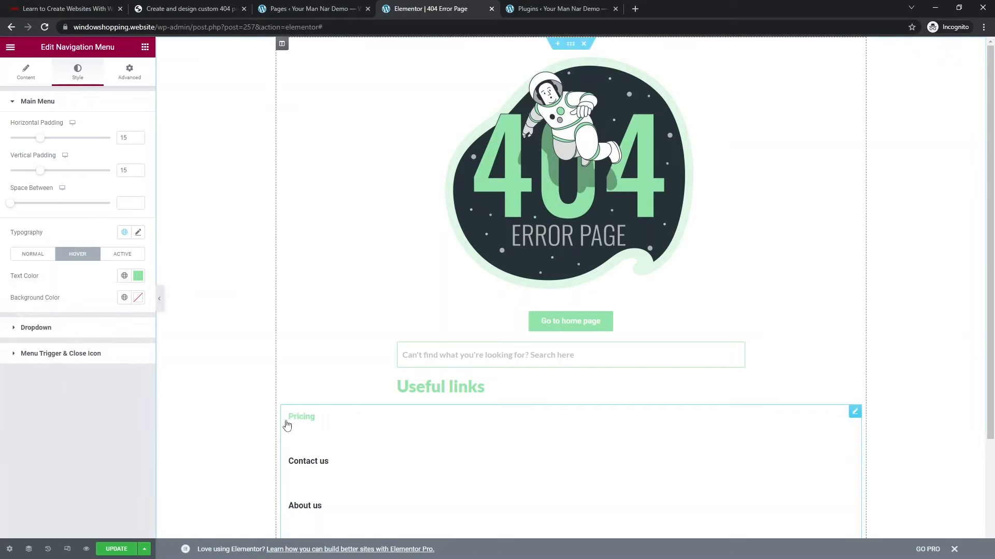
# Step: Change the navigation menu's typography family to Lato
pyautogui.click(139, 232)
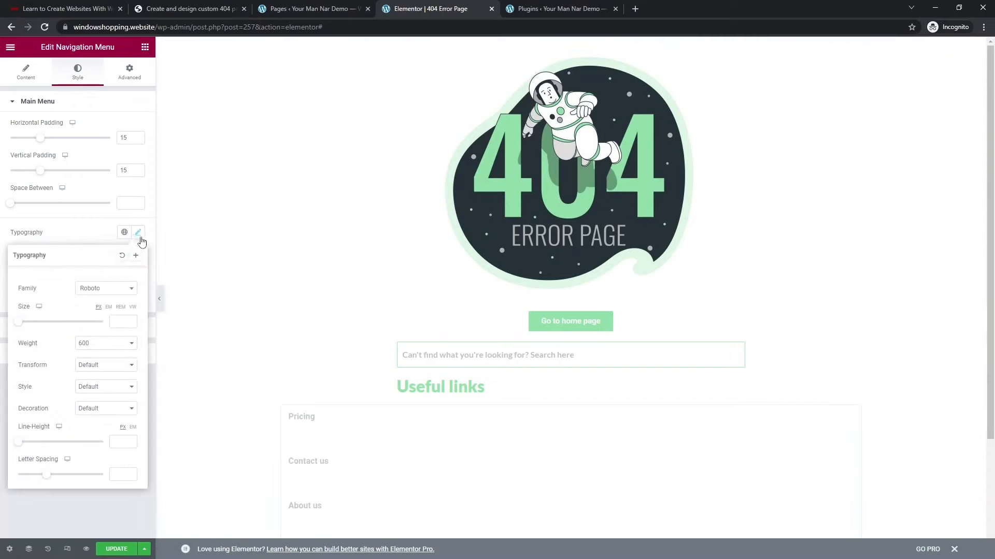
pyautogui.click(104, 288)
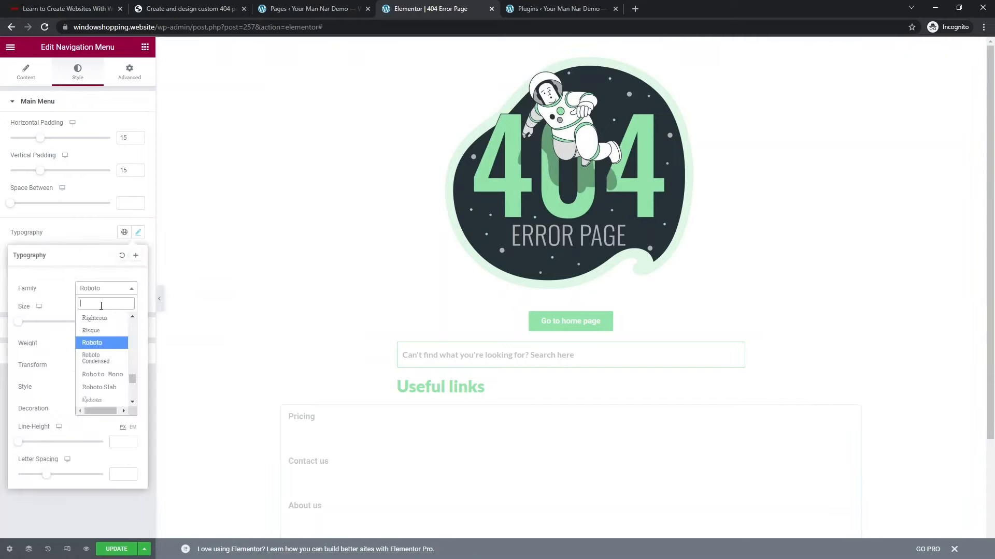
pyautogui.write('lato')
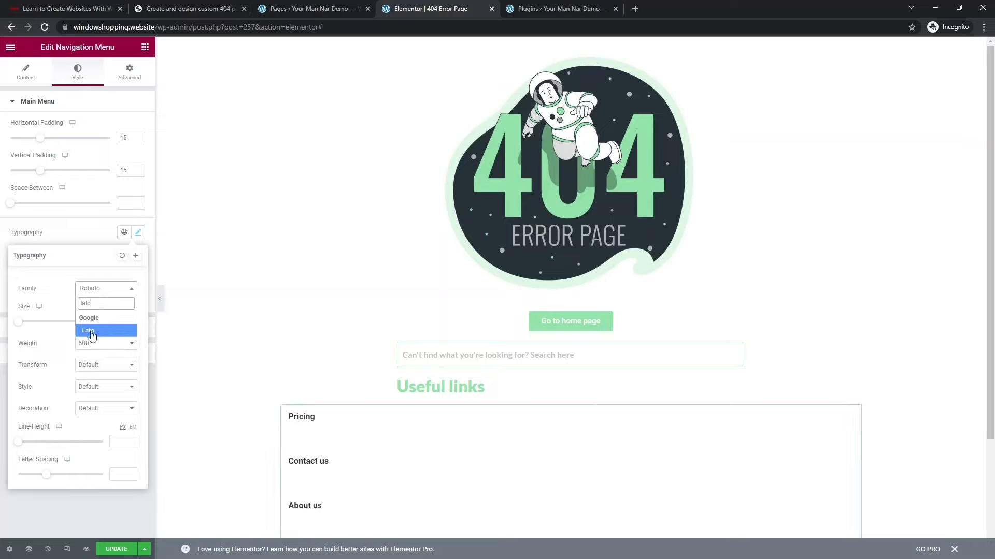
pyautogui.click(91, 331)
pyautogui.click(80, 514)
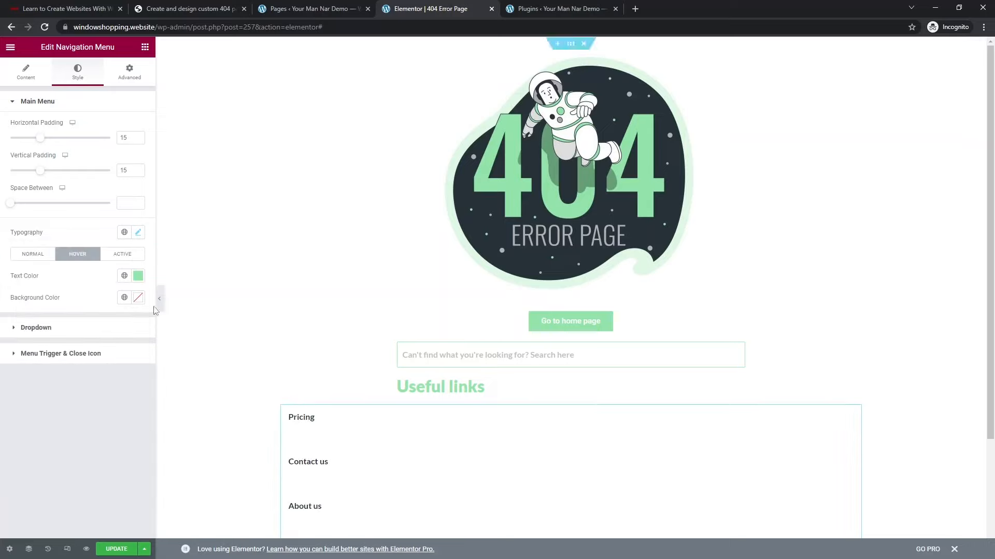
# Step: Set the navigation menu widget's left padding to 20% so the links line up with the Useful links heading
pyautogui.click(128, 74)
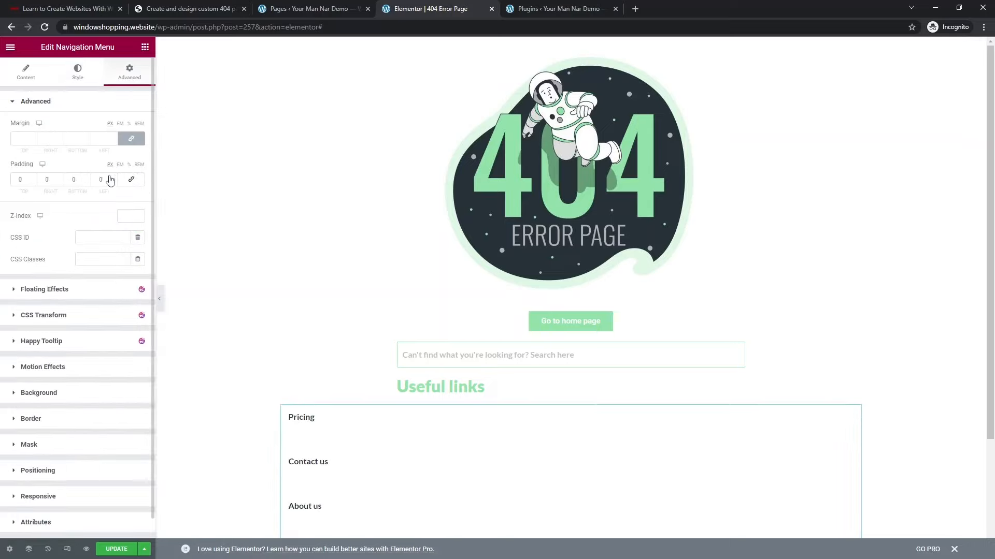
pyautogui.click(101, 178)
pyautogui.write('20')
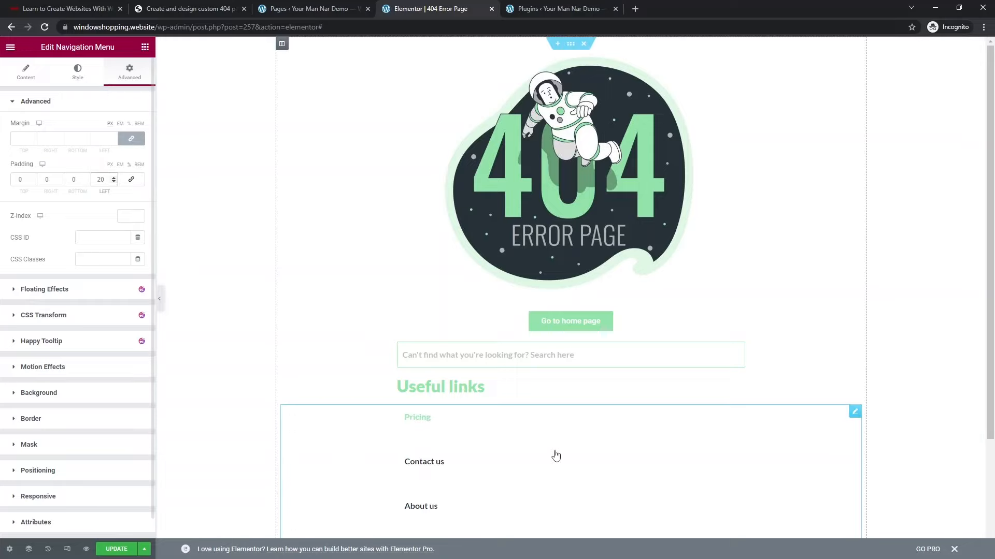
# Step: Reduce the vertical menu's item vertical padding to 0 and lower its horizontal padding, then preview the page without the editing panel
pyautogui.click(78, 73)
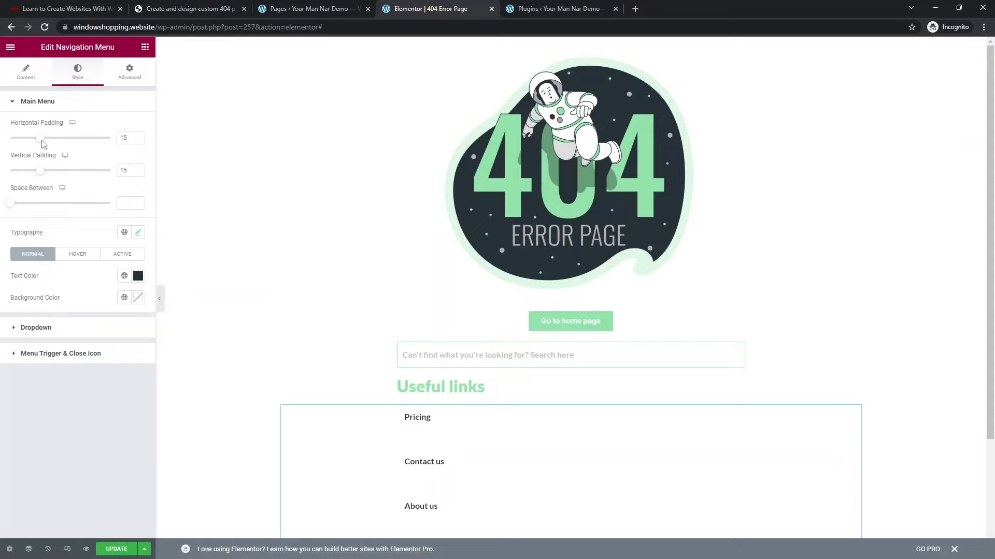
pyautogui.moveTo(44, 174); pyautogui.dragTo(10, 171)
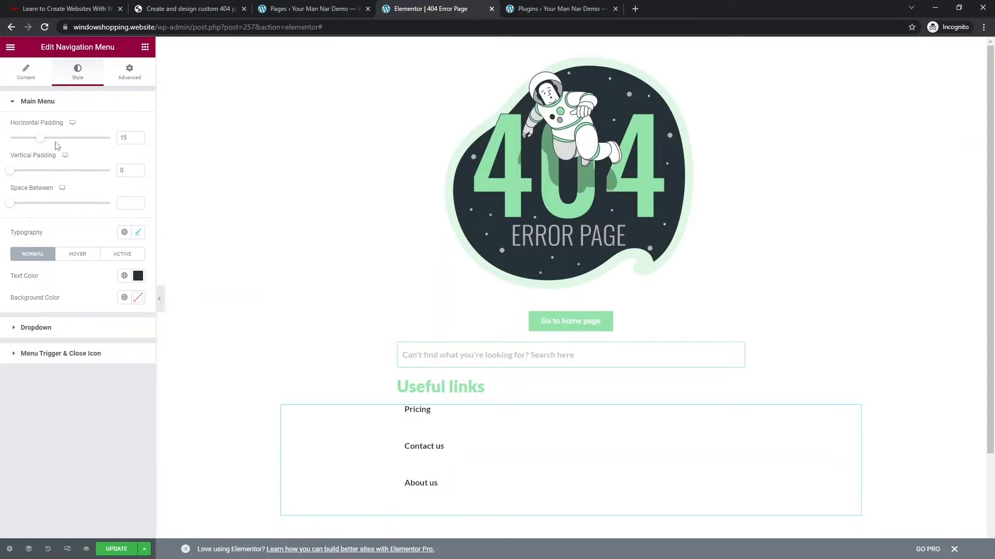
pyautogui.moveTo(41, 141)
pyautogui.mouseDown()
pyautogui.moveTo(8, 140)
pyautogui.moveTo(33, 151)
pyautogui.mouseUp()
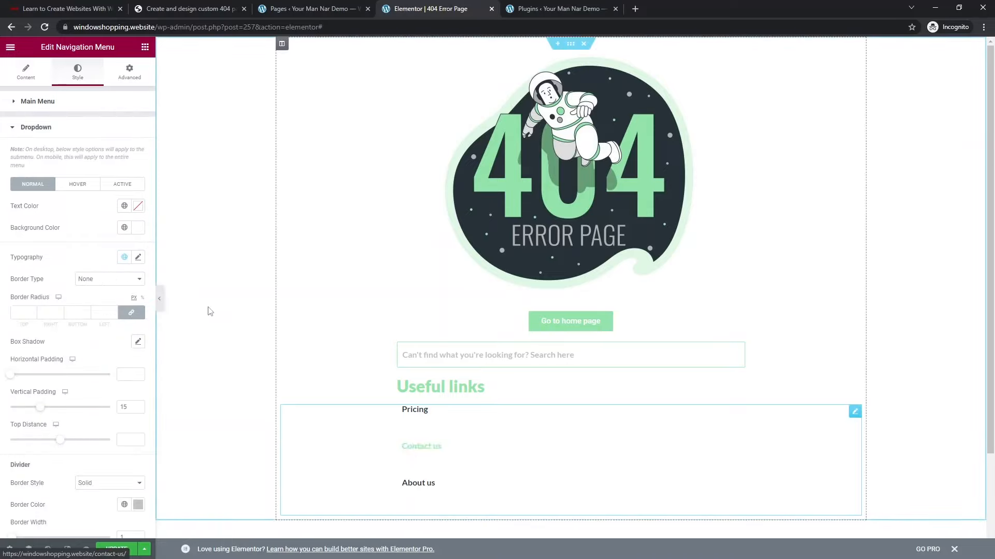
pyautogui.click(161, 300)
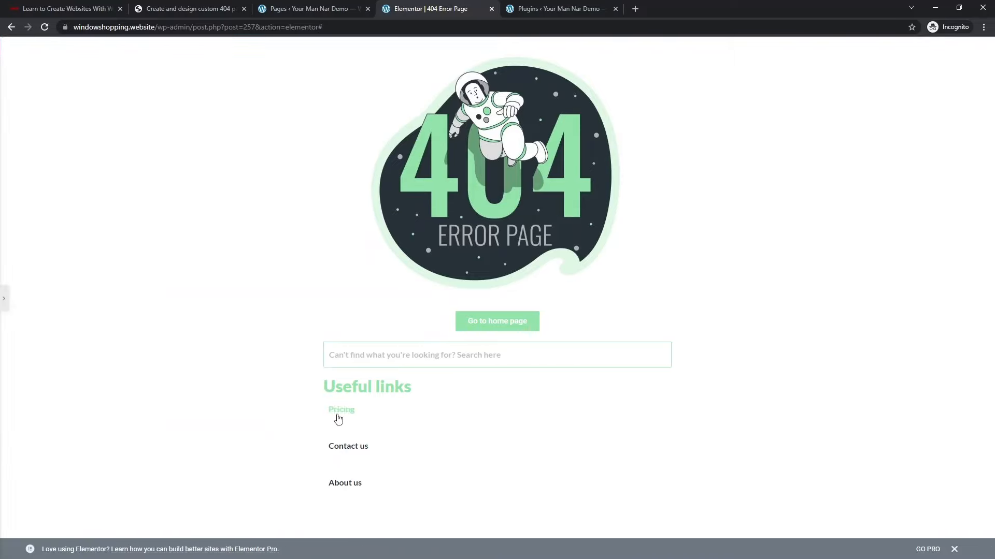
pyautogui.click(4, 299)
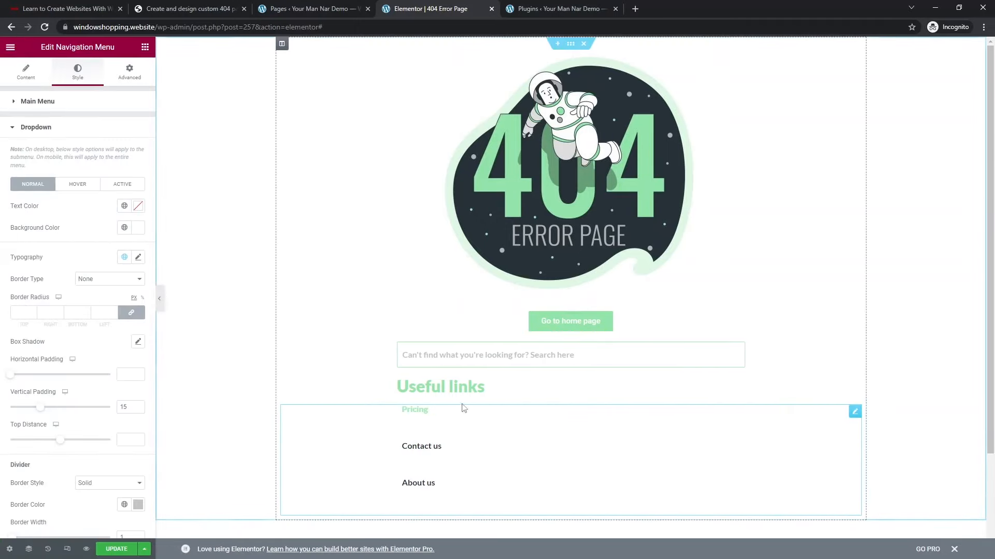
# Step: Switch the navigation menu's layout to Horizontal
pyautogui.click(26, 71)
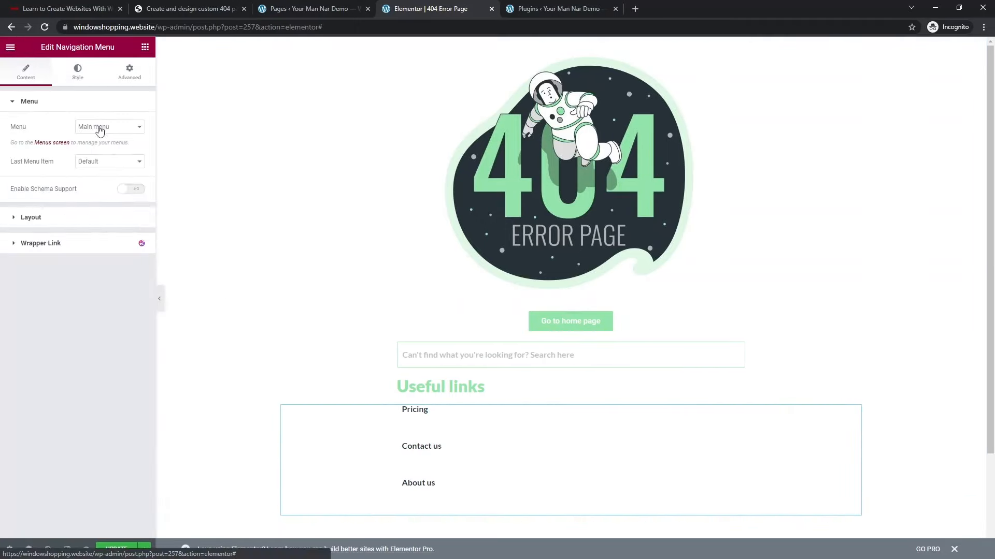
pyautogui.click(77, 216)
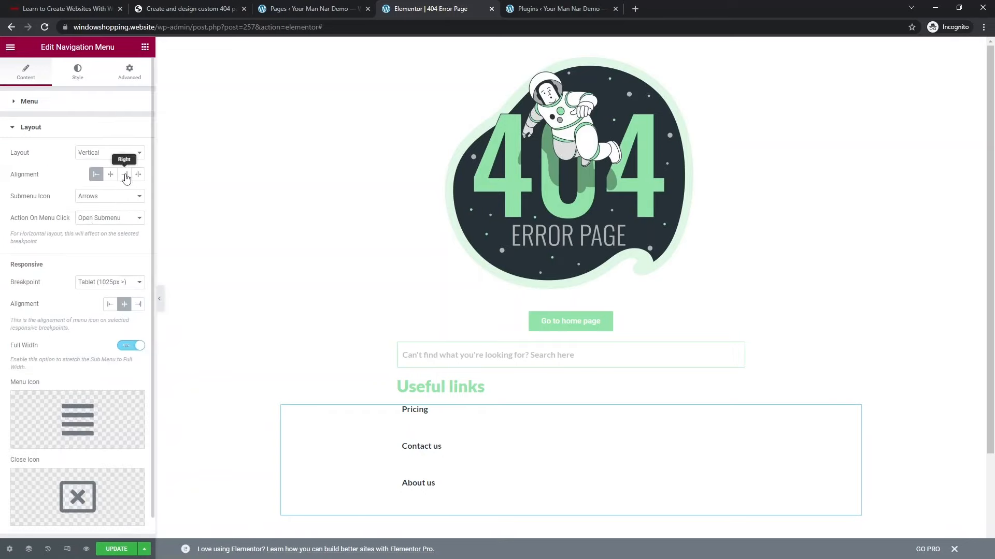
pyautogui.click(106, 154)
pyautogui.click(96, 164)
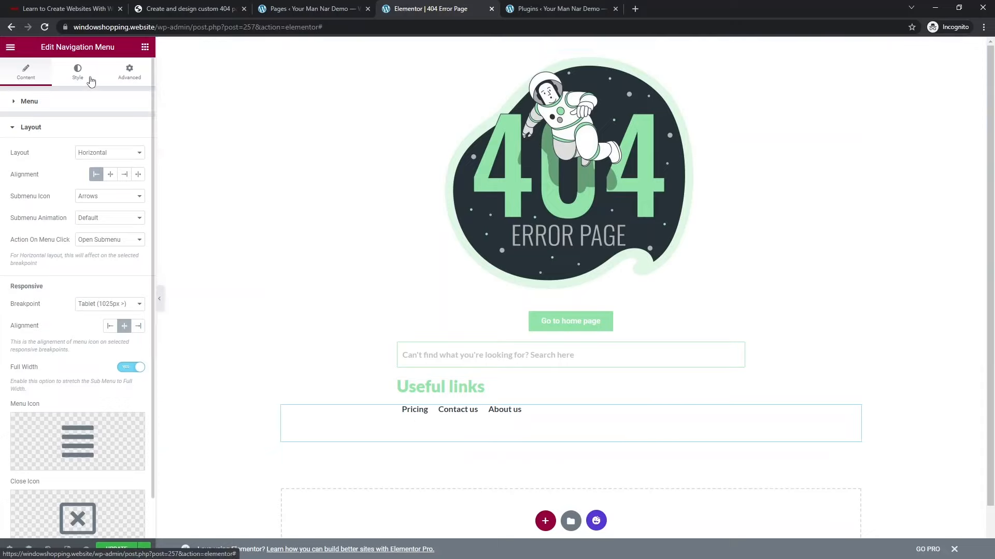
# Step: Set the horizontal menu's item horizontal padding to 15 and its vertical padding to 14
pyautogui.click(78, 72)
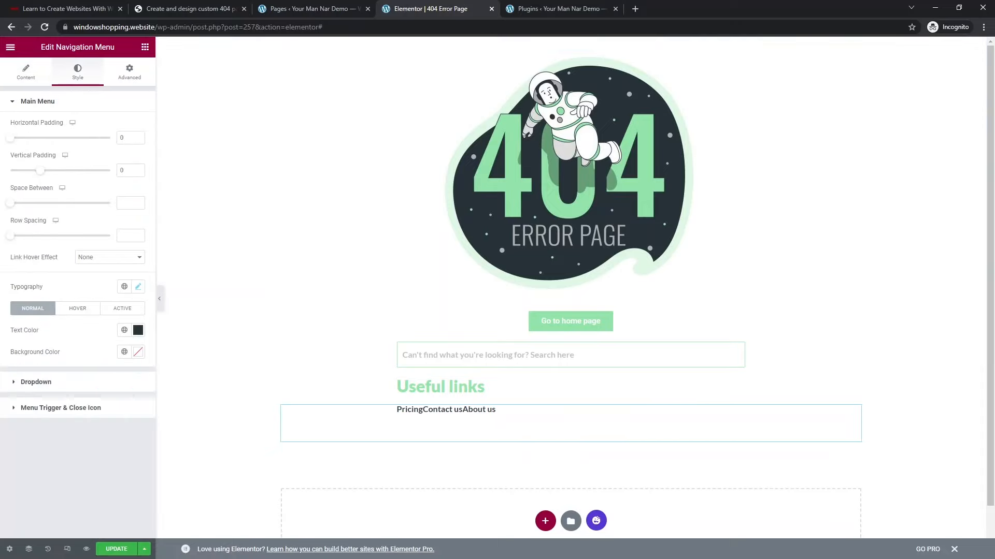
pyautogui.click(159, 299)
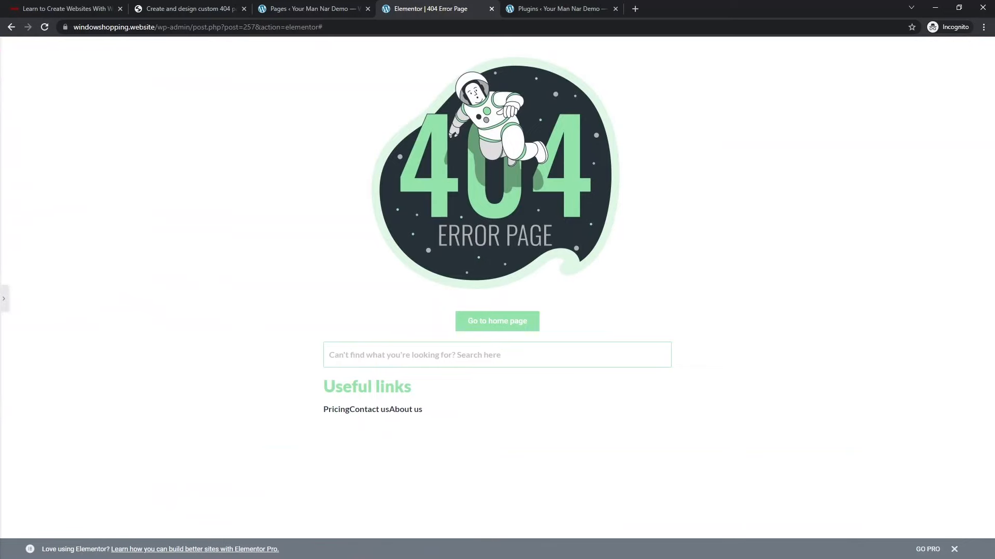
pyautogui.click(17, 298)
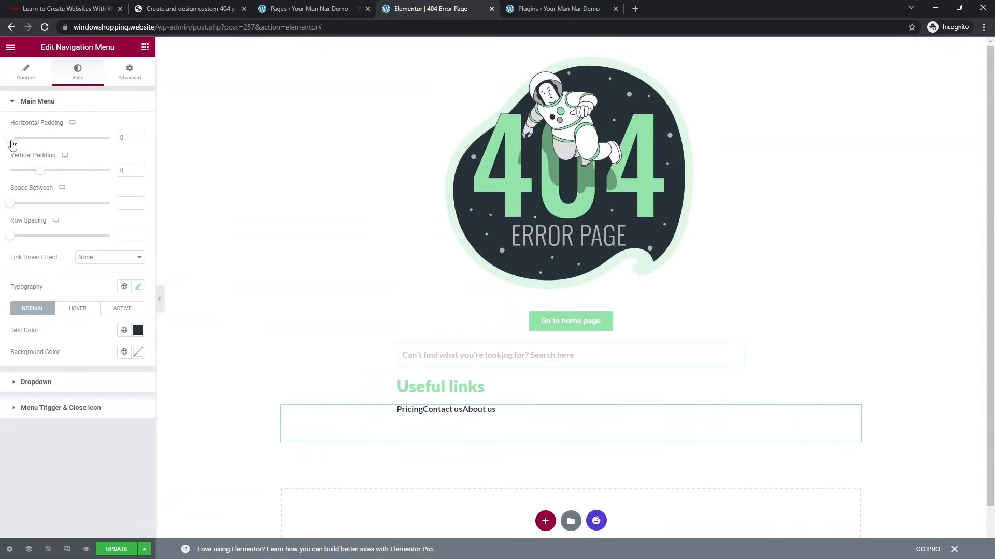
pyautogui.moveTo(12, 144); pyautogui.dragTo(43, 148)
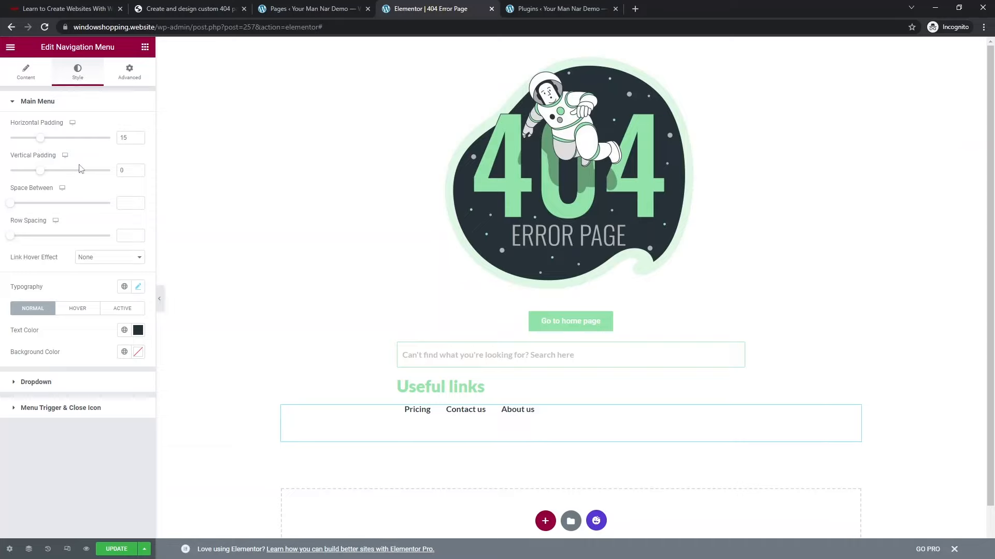
pyautogui.moveTo(40, 171)
pyautogui.mouseDown()
pyautogui.moveTo(8, 179)
pyautogui.moveTo(43, 180)
pyautogui.mouseUp()
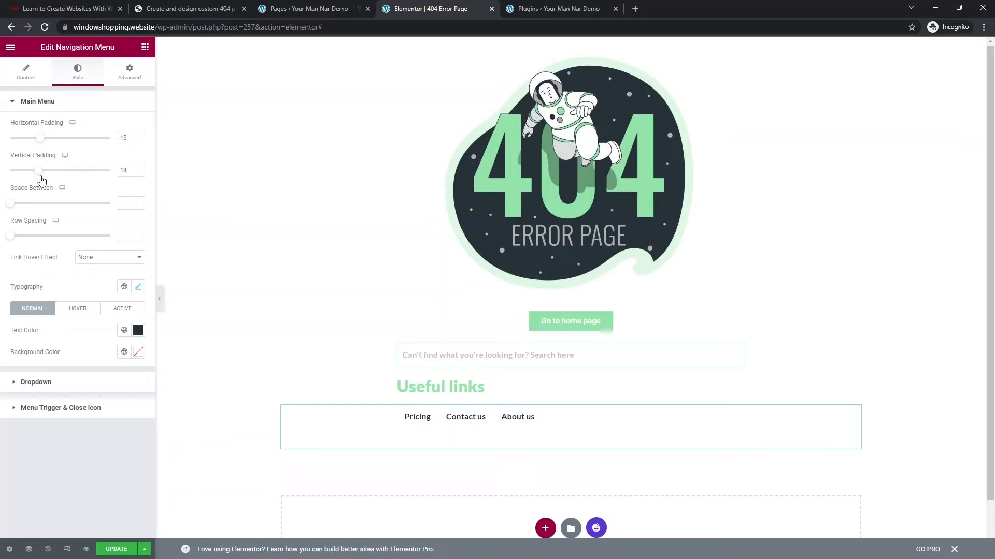
# Step: Fine-tune the navigation menu widget's left padding to 19% and preview the page without the editing panel
pyautogui.click(129, 74)
pyautogui.click(113, 181)
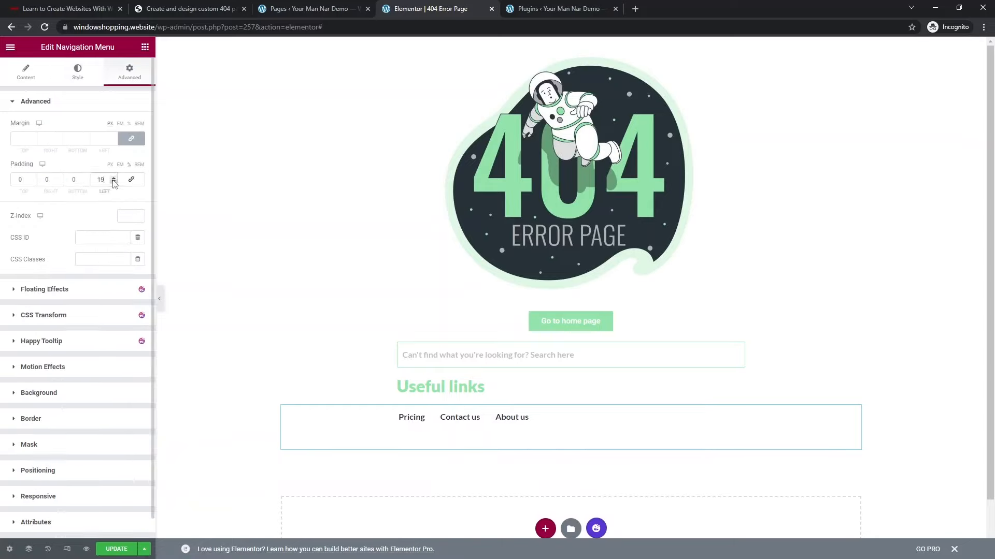
pyautogui.click(114, 181)
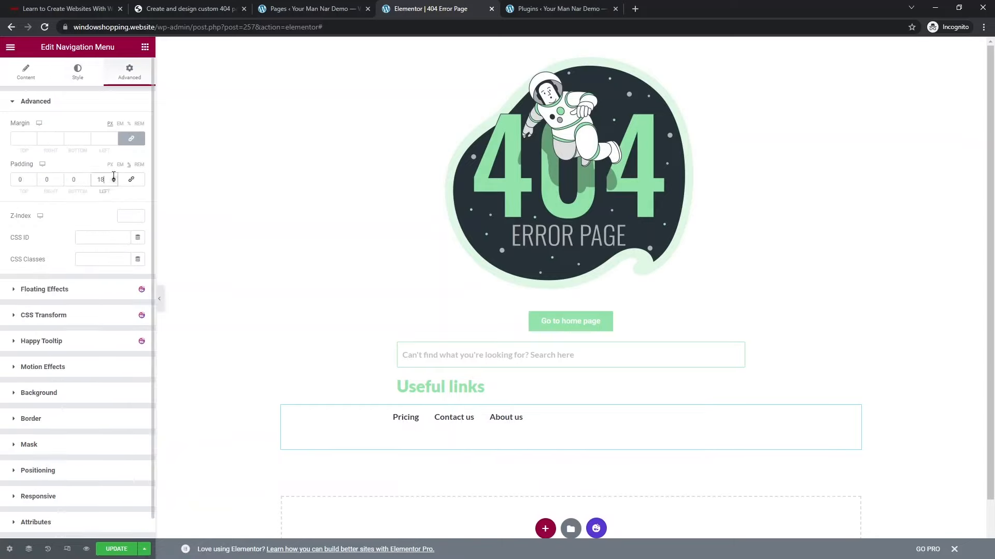
pyautogui.click(159, 297)
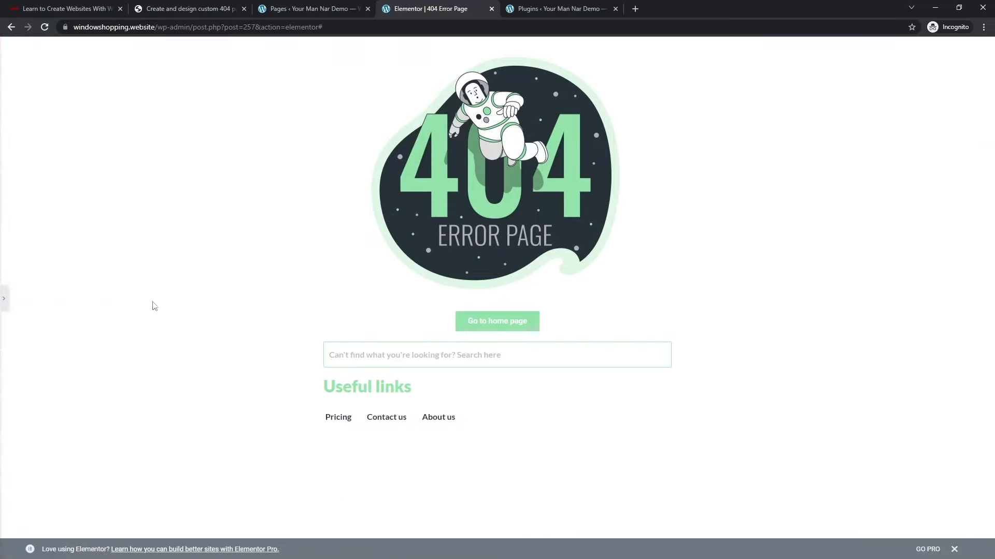
pyautogui.click(5, 301)
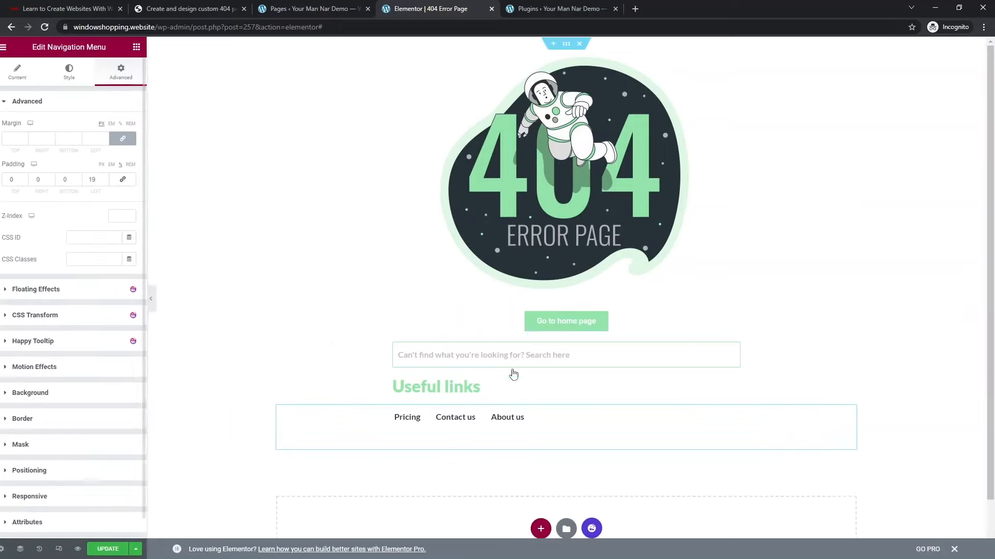
# Step: Center the Useful links heading and select the navigation menu below it for editing
pyautogui.click(26, 73)
pyautogui.click(110, 273)
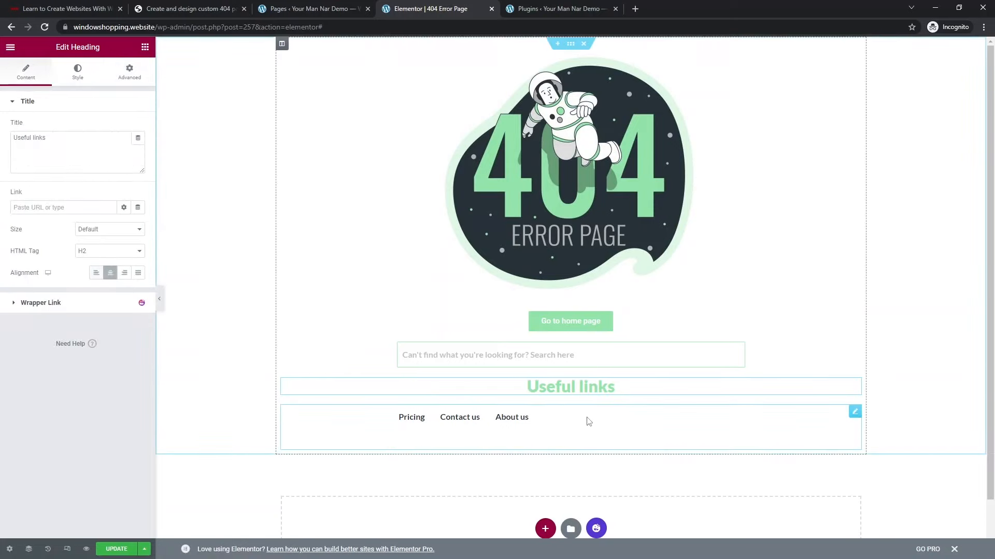
pyautogui.click(580, 419)
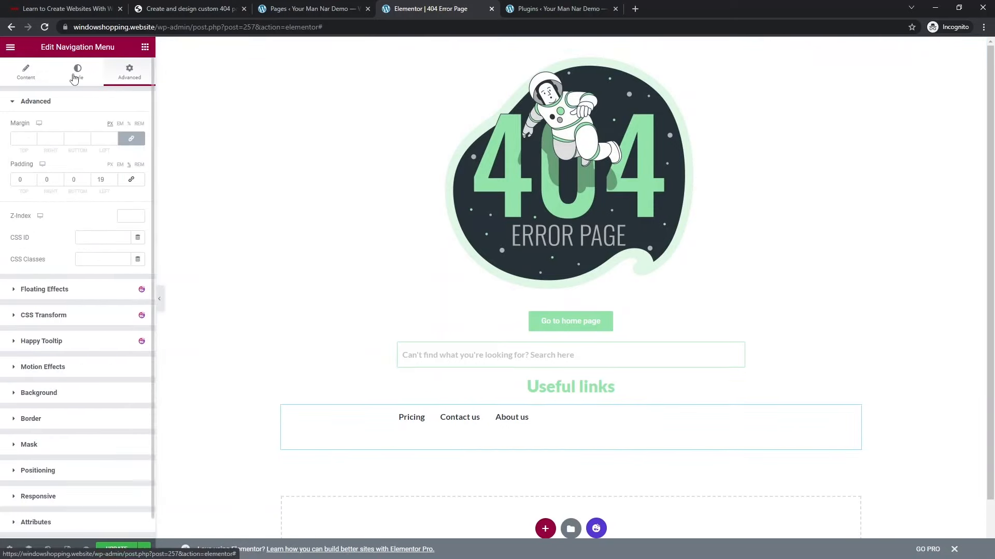
# Step: Center-align the navigation menu's items and set the widget's left padding to 0
pyautogui.click(75, 73)
pyautogui.click(26, 72)
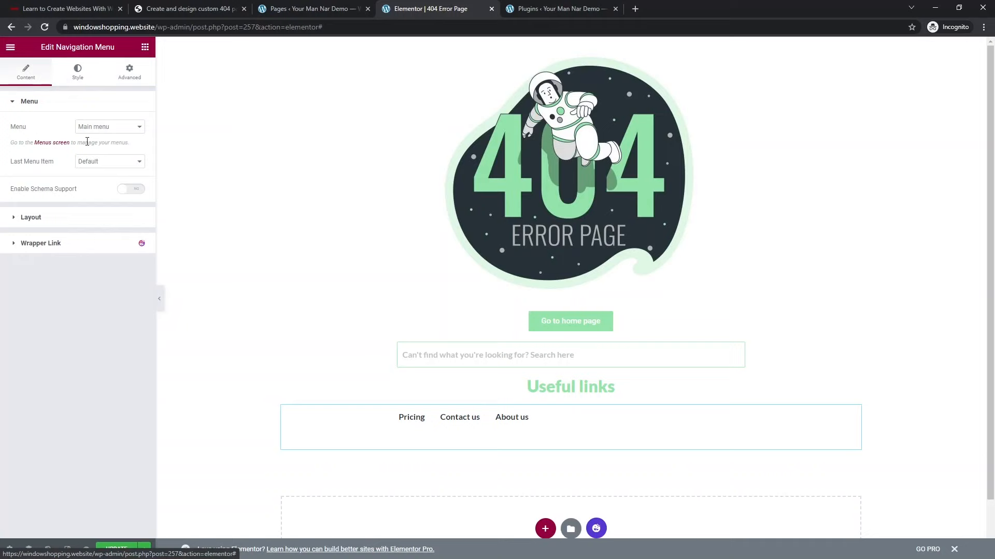
pyautogui.click(77, 216)
pyautogui.click(111, 176)
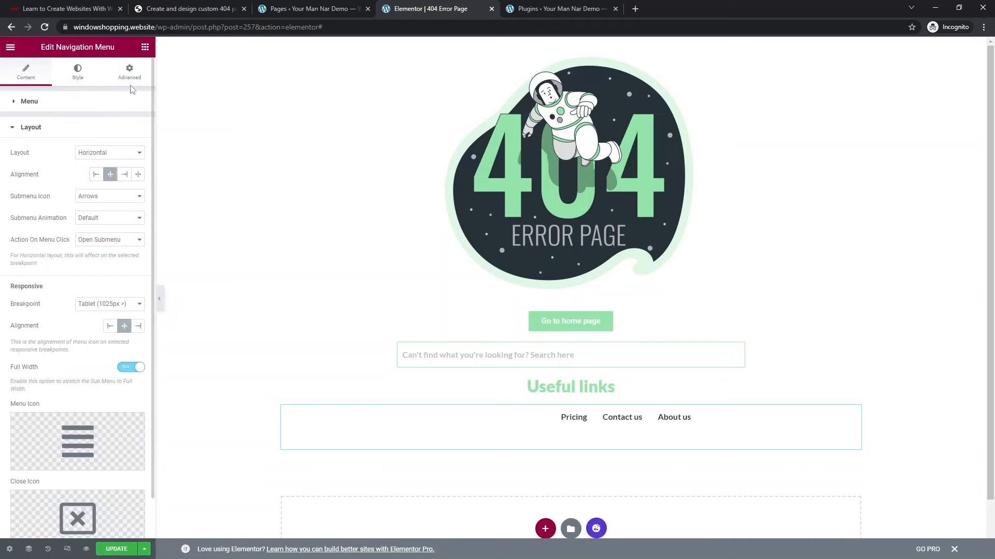
pyautogui.click(78, 72)
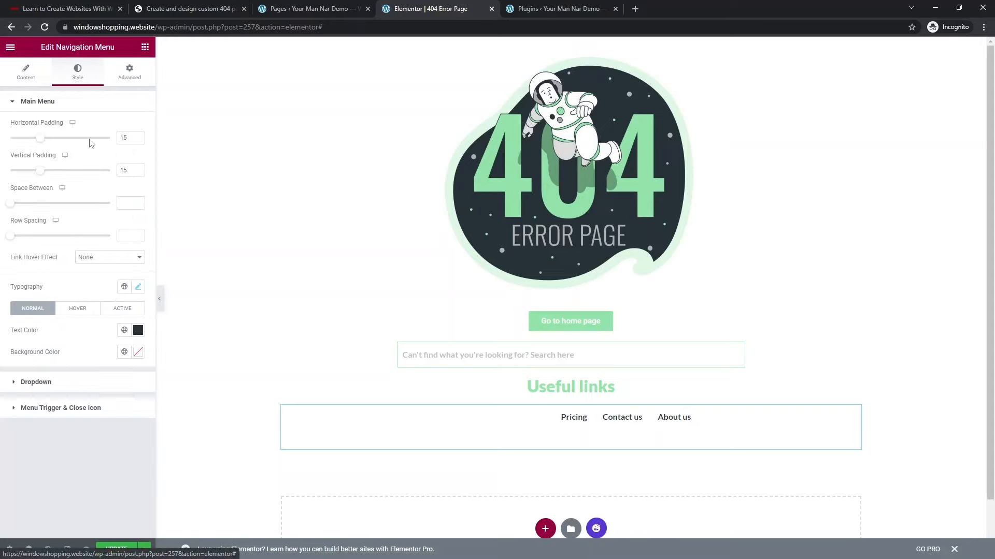
pyautogui.click(129, 72)
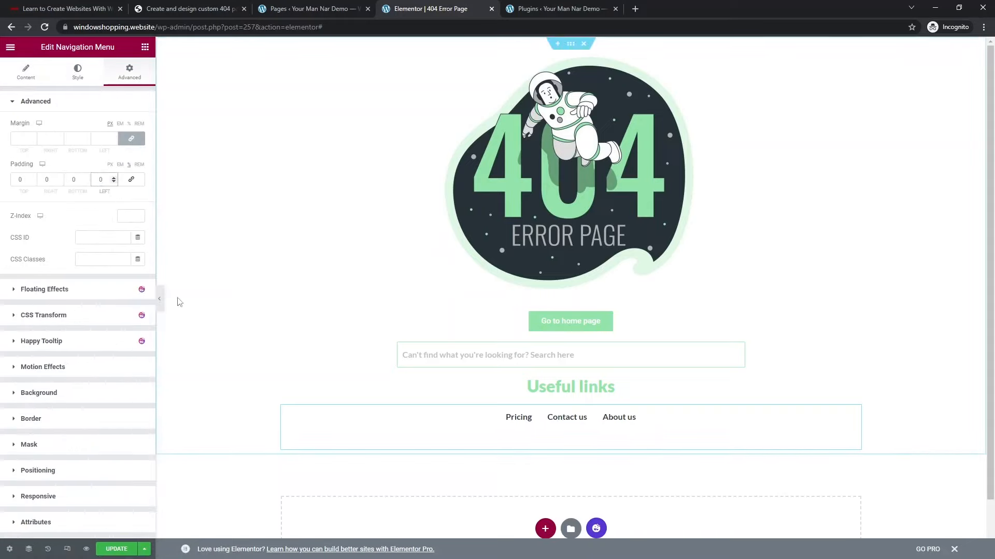
# Step: Preview the 404 page design without the editing panel and update the page
pyautogui.click(159, 299)
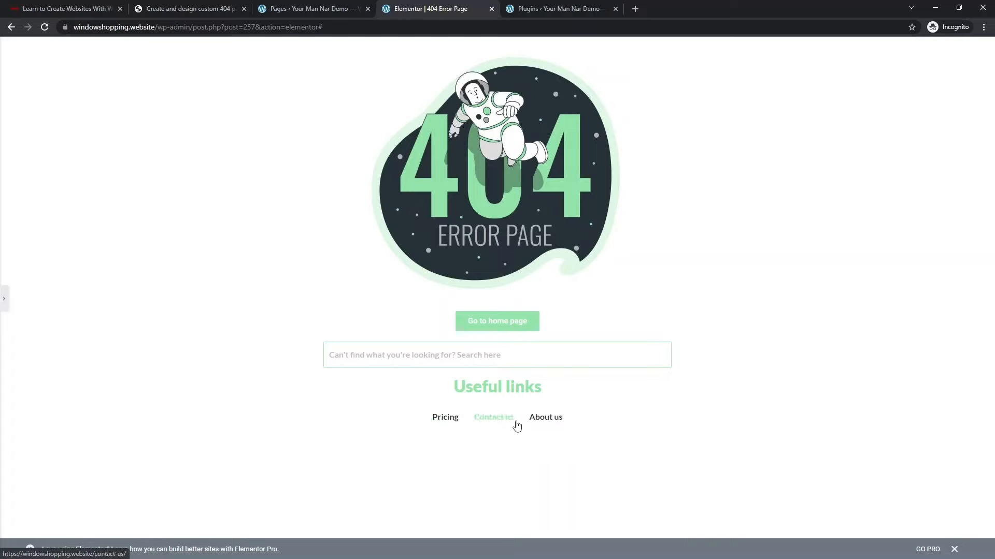
pyautogui.click(479, 357)
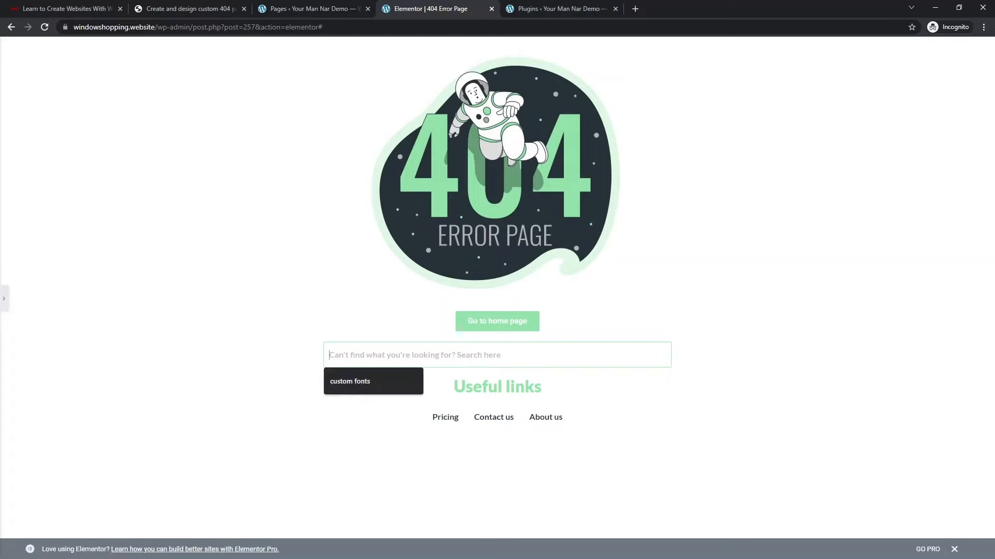
pyautogui.click(6, 296)
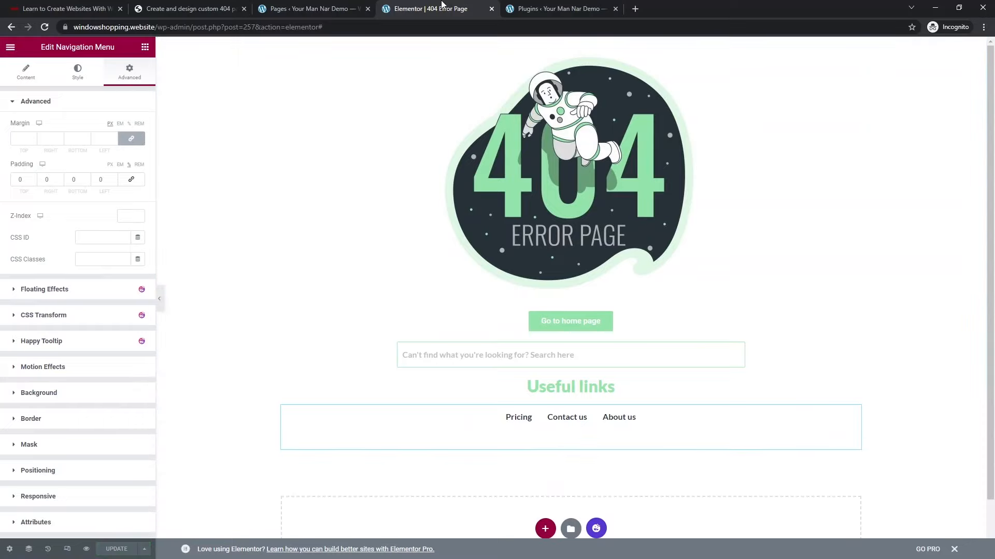
pyautogui.click(159, 298)
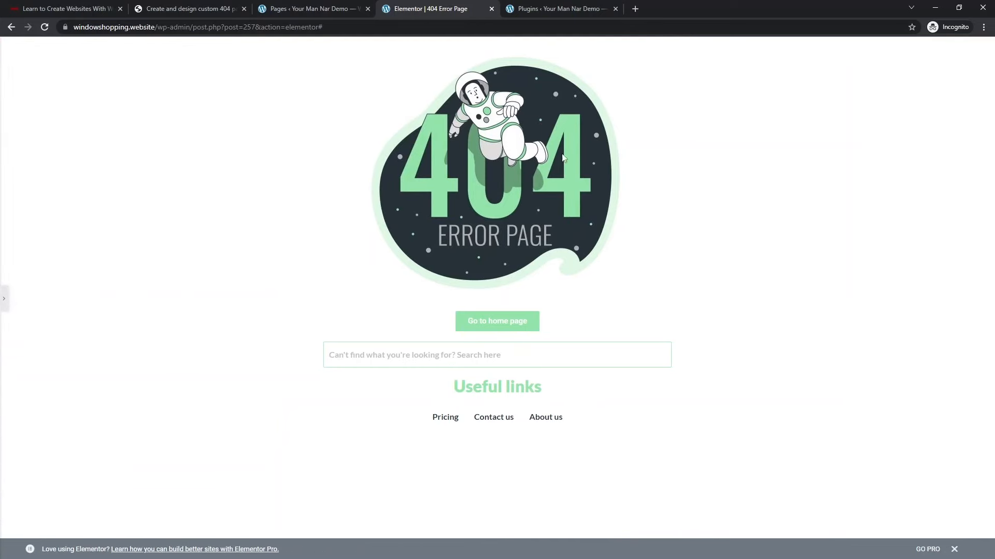
pyautogui.click(3, 298)
pyautogui.click(553, 9)
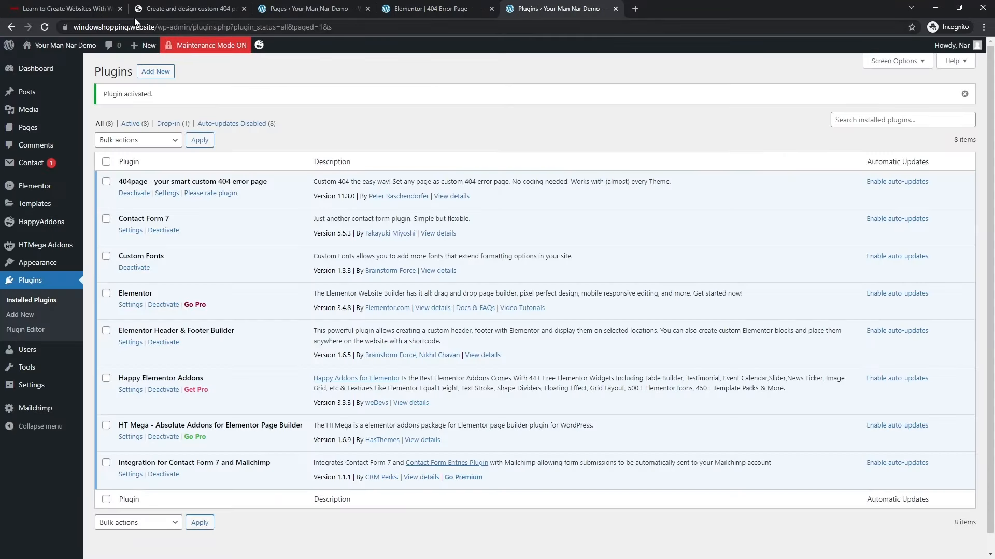
pyautogui.hotkey('ctrl', 'l')
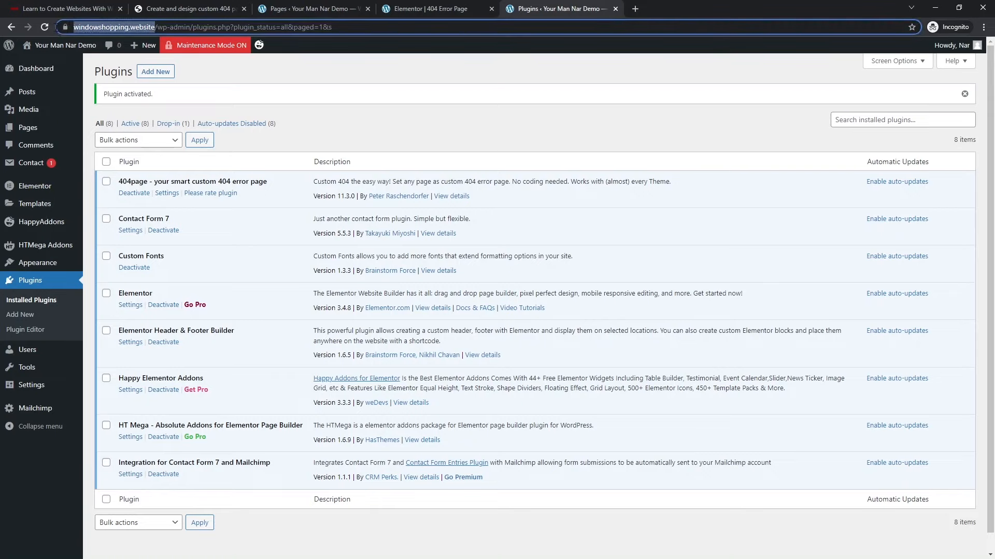
pyautogui.hotkey('ctrl', 't')
pyautogui.write('https://windowshopping.website/')
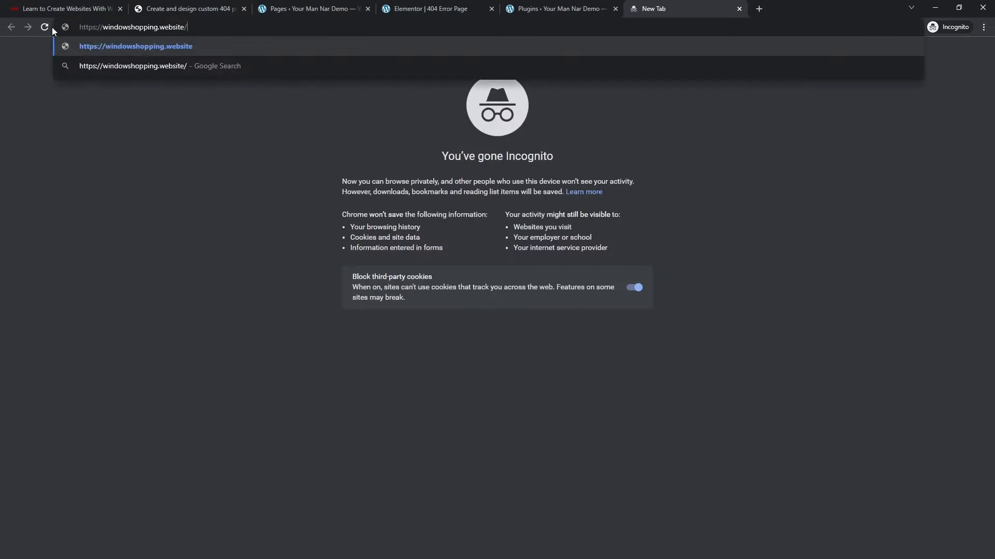
pyautogui.write('urlrandomtest')
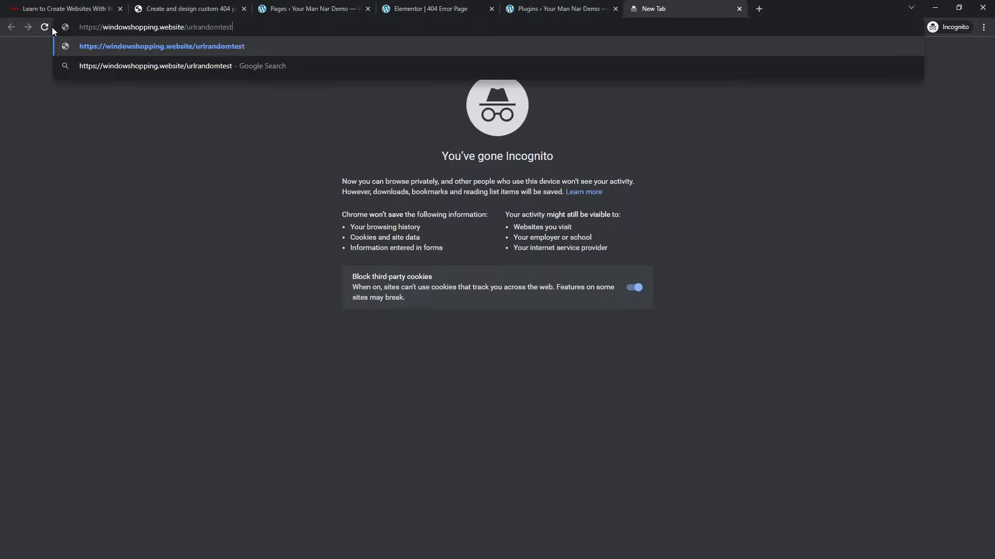
pyautogui.press('Return')
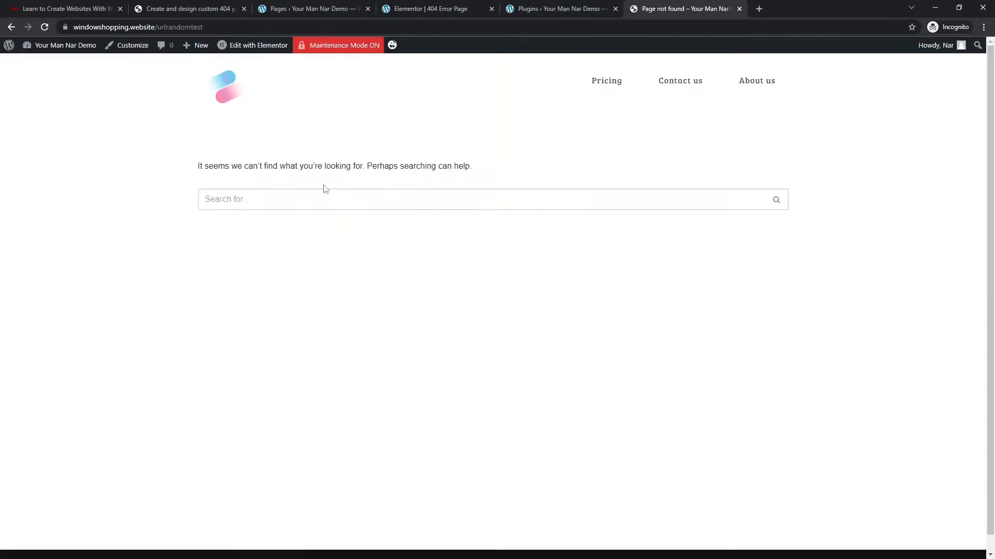
# Step: In the WordPress 404page settings, choose 404 Error Page as the page to be displayed as 404 page and save the changes
pyautogui.click(315, 7)
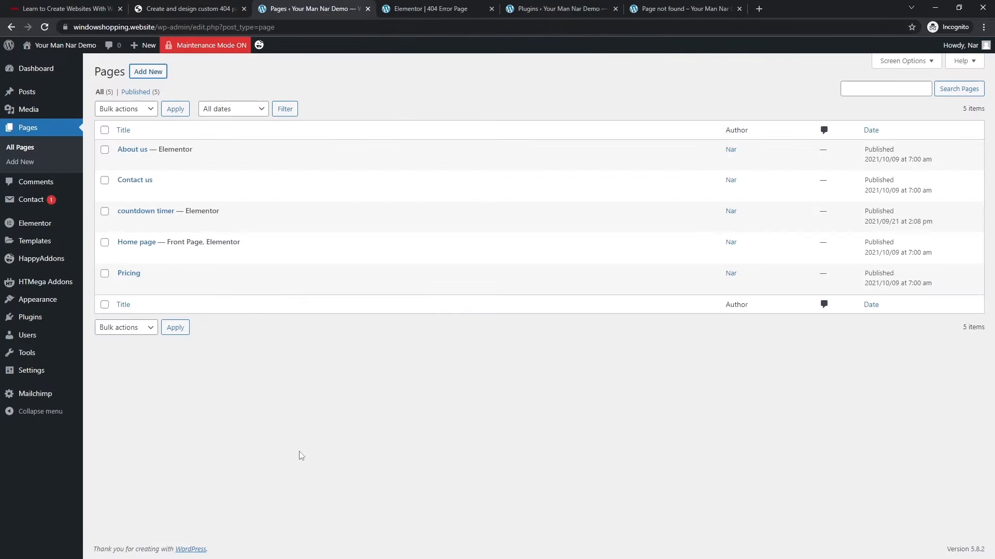
pyautogui.click(248, 26)
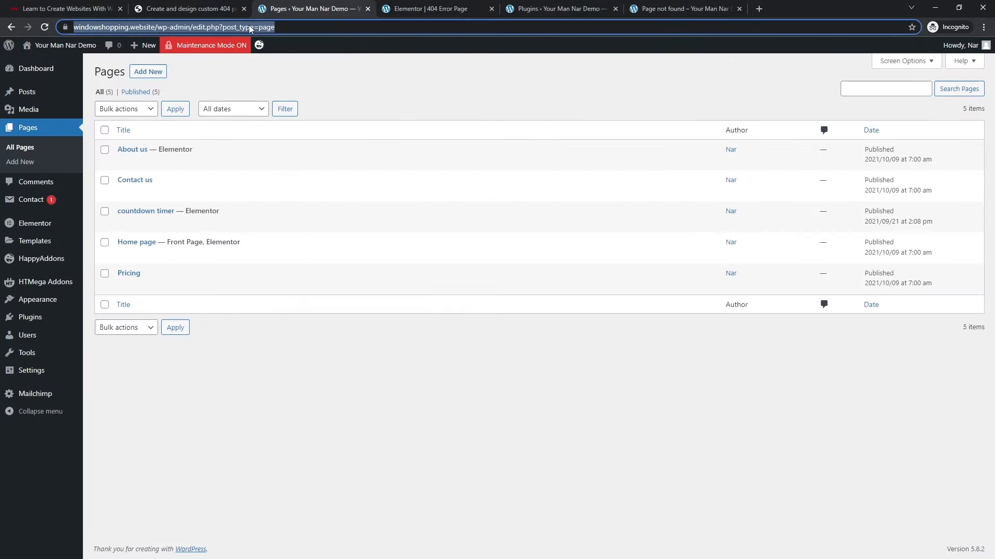
pyautogui.press('Return')
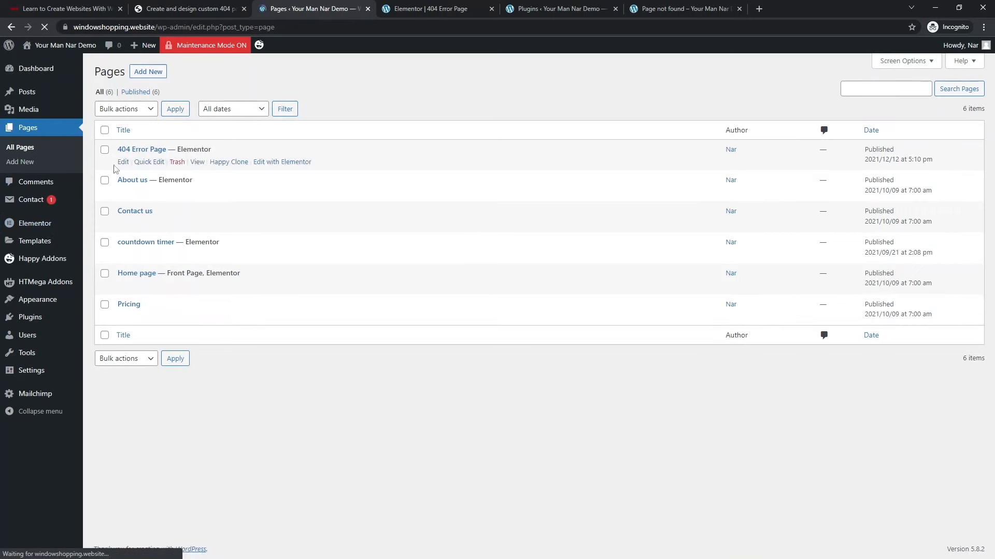
pyautogui.moveTo(44, 300)
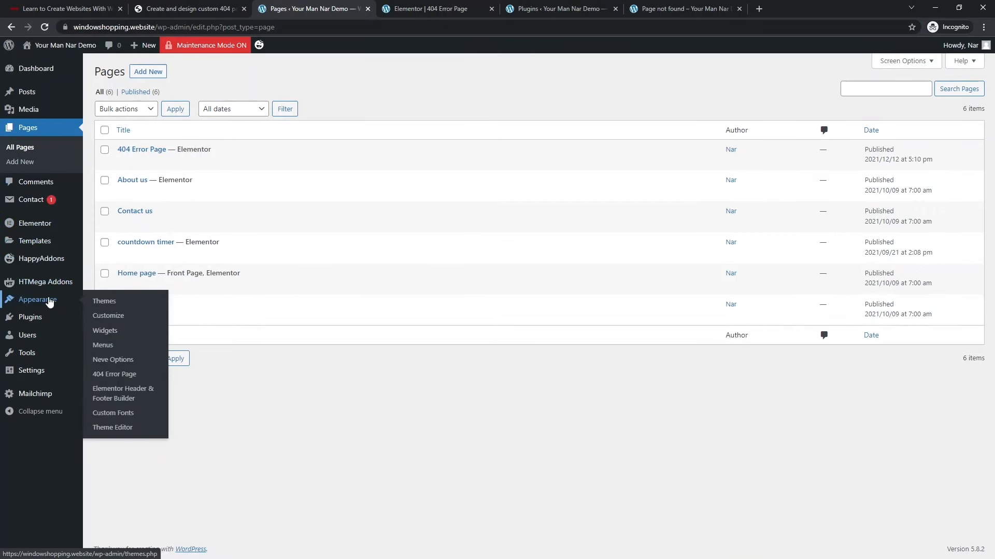
pyautogui.click(115, 376)
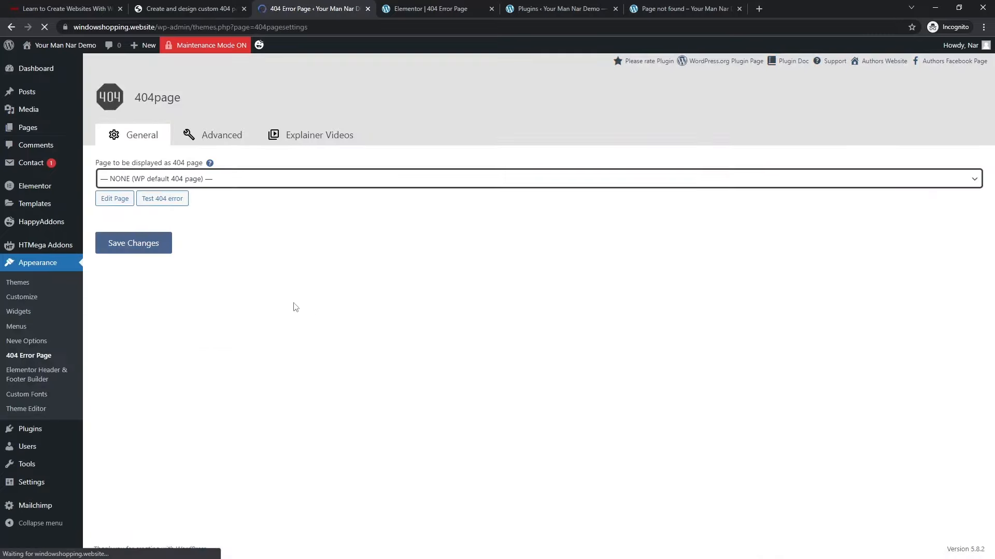
pyautogui.click(205, 182)
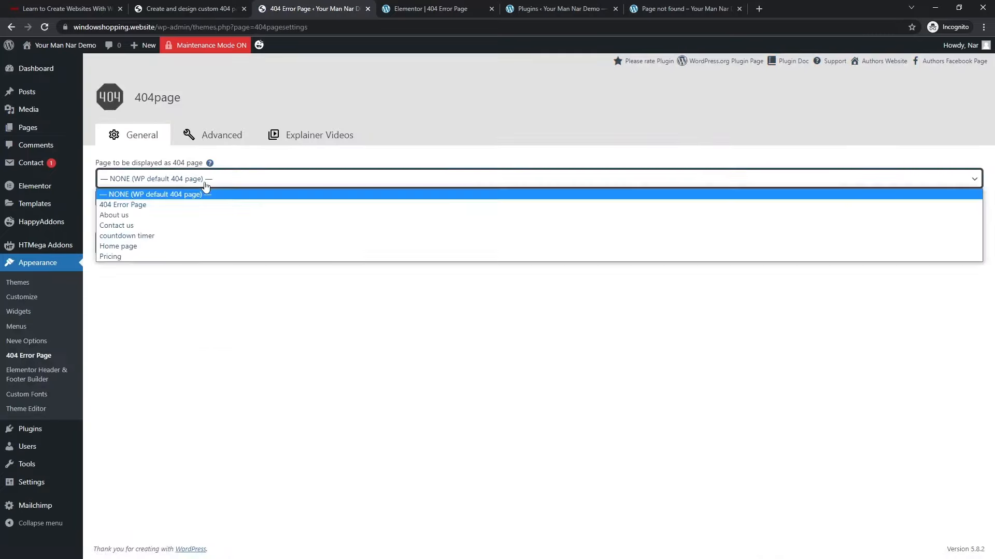
pyautogui.click(182, 205)
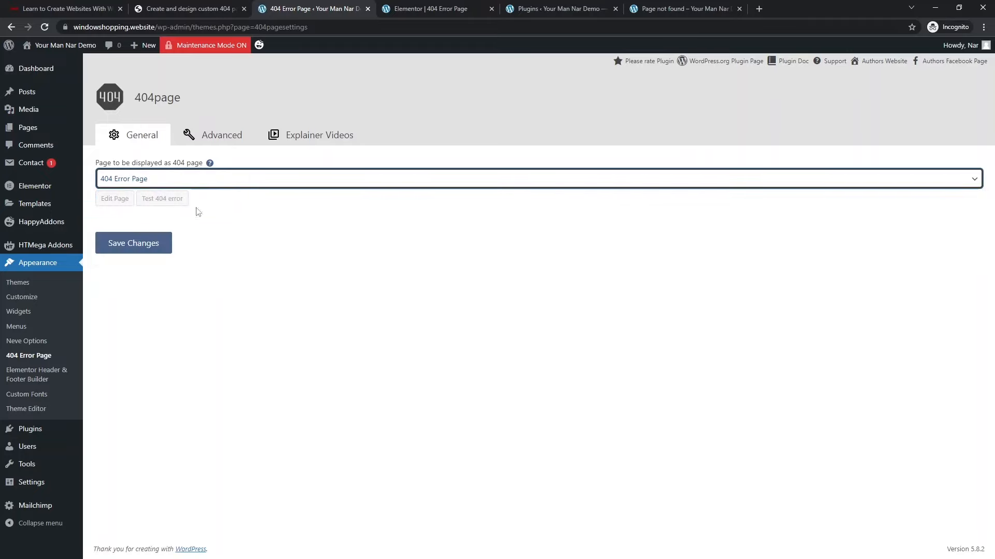
pyautogui.click(146, 247)
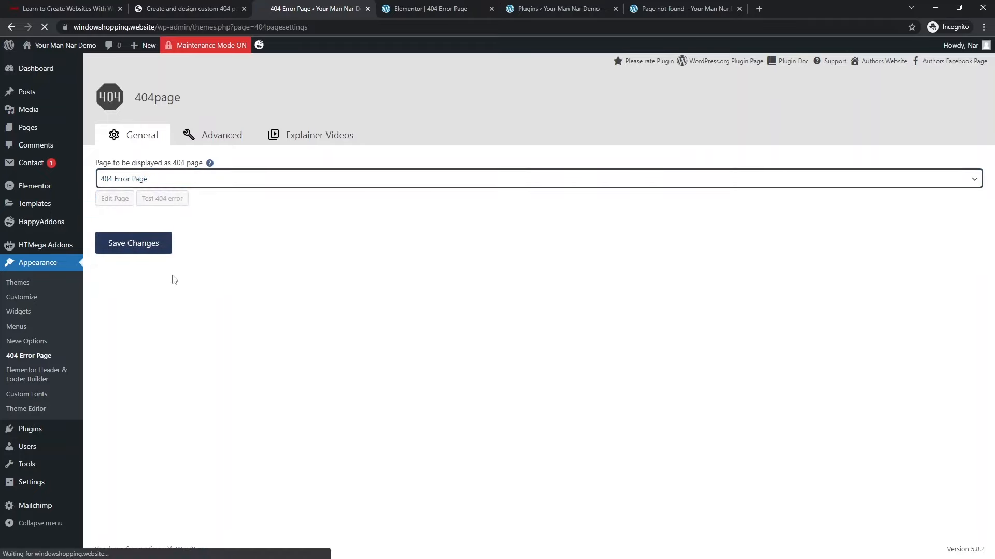
# Step: Reload the urlrandomtest address and check the custom 404 page, including its search box
pyautogui.click(657, 9)
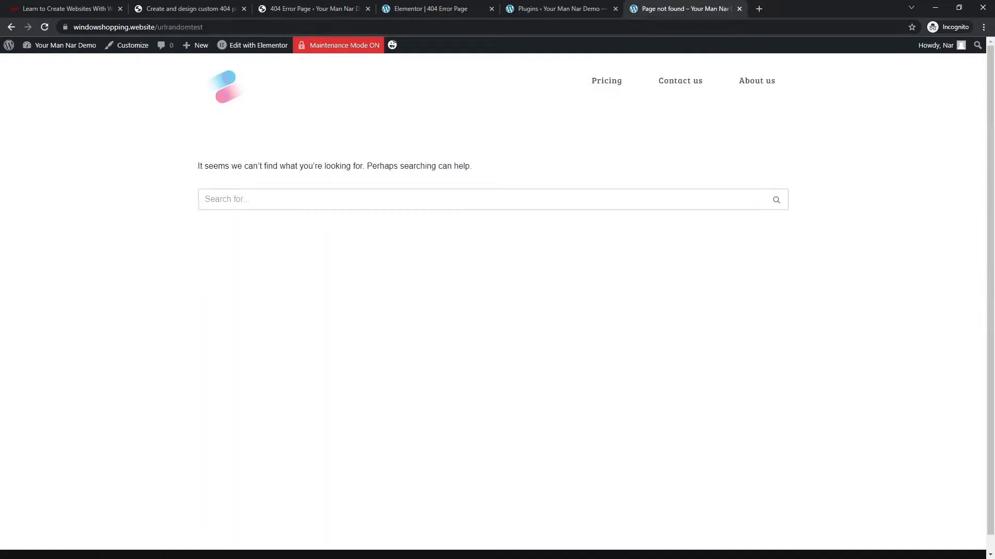
pyautogui.click(644, 26)
pyautogui.press('Return')
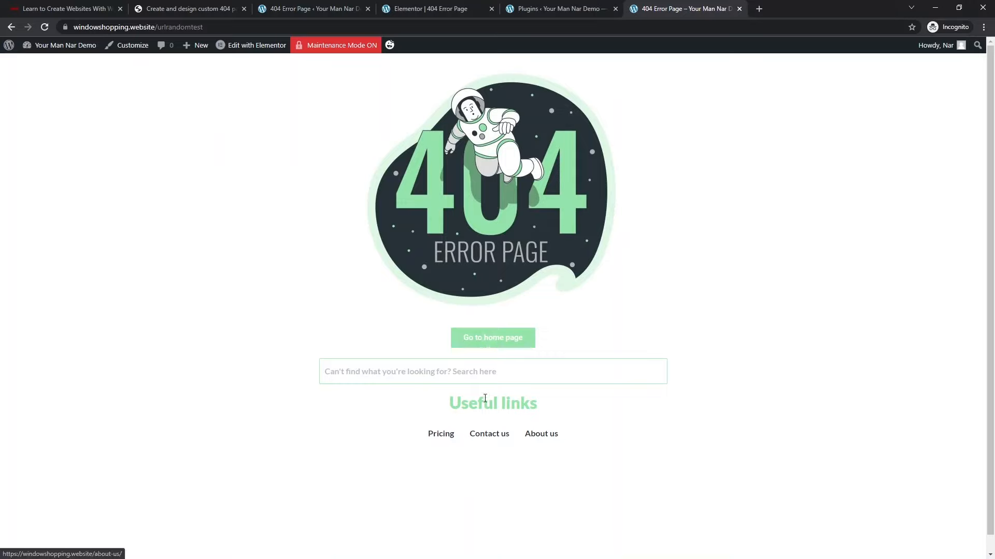
pyautogui.click(466, 372)
pyautogui.click(383, 513)
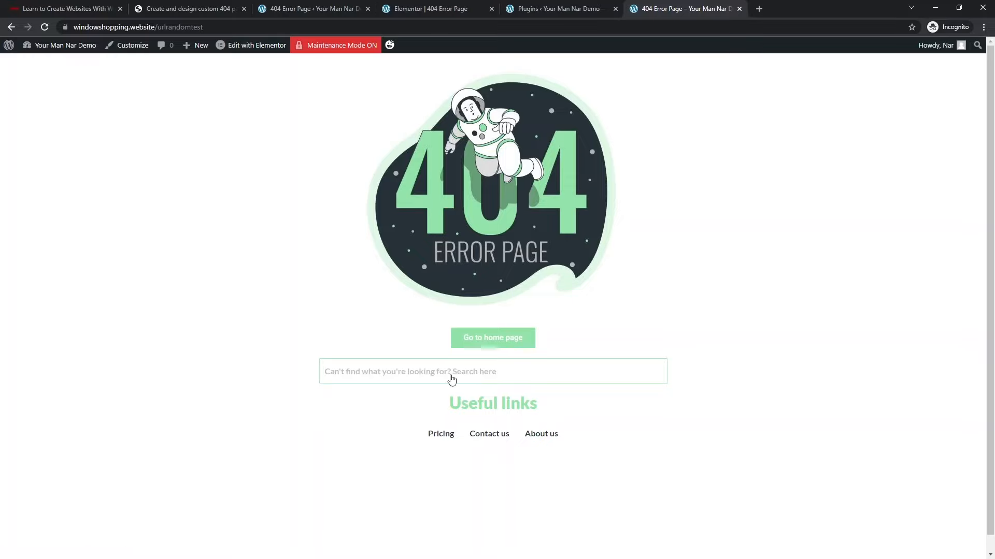
# Step: Test the custom 404 page with another nonexistent address, windowshopping.website/urlrandomtestwhateverurl
pyautogui.click(224, 27)
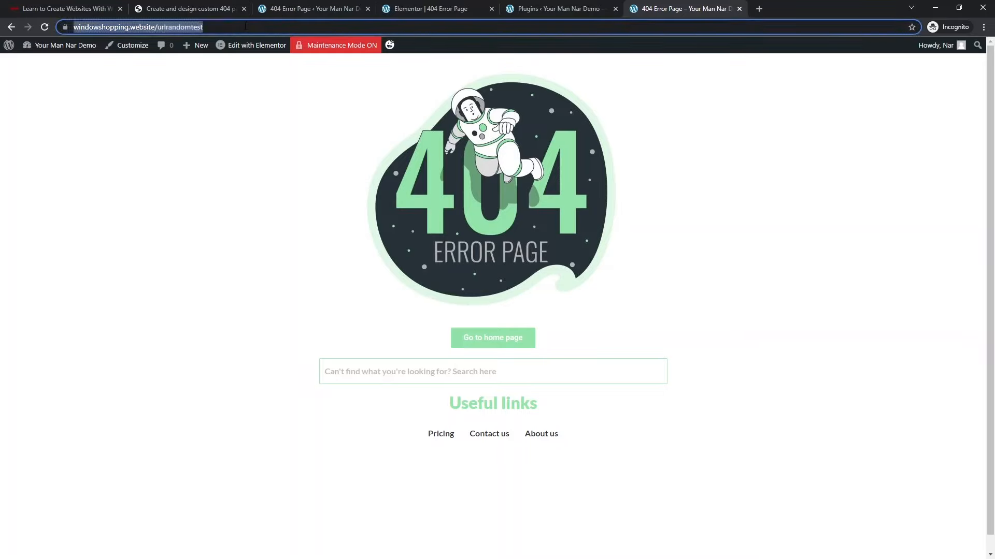
pyautogui.click(243, 26)
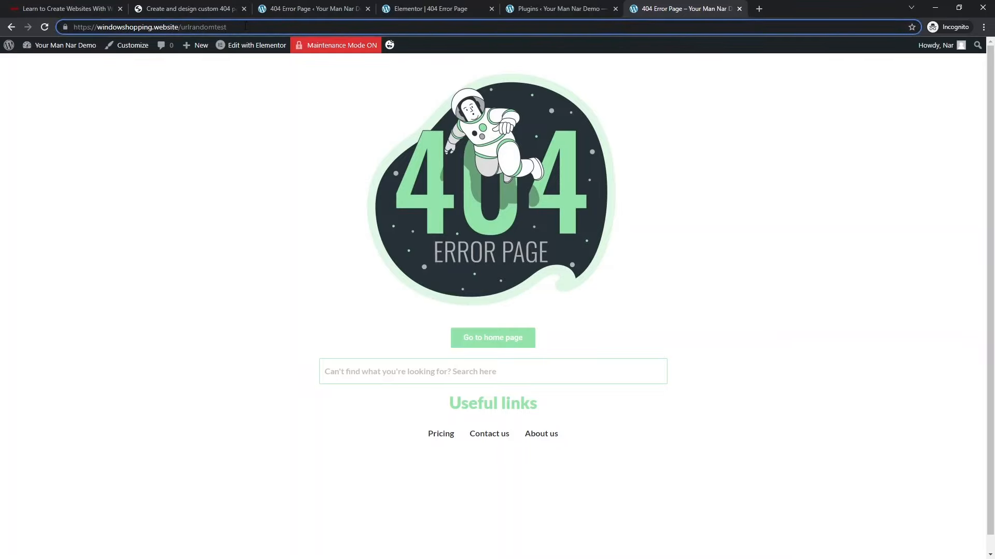
pyautogui.write('whateverURL')
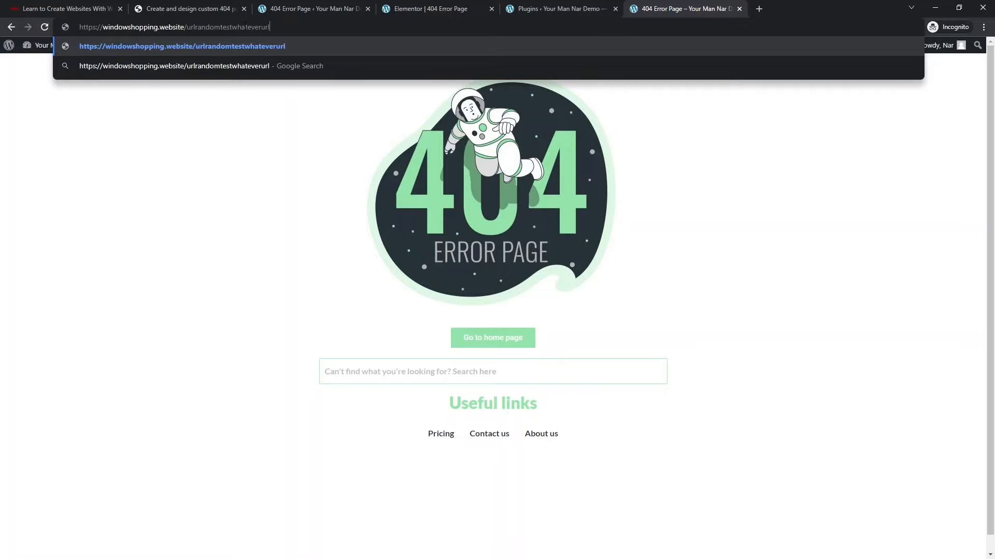
pyautogui.press('Return')
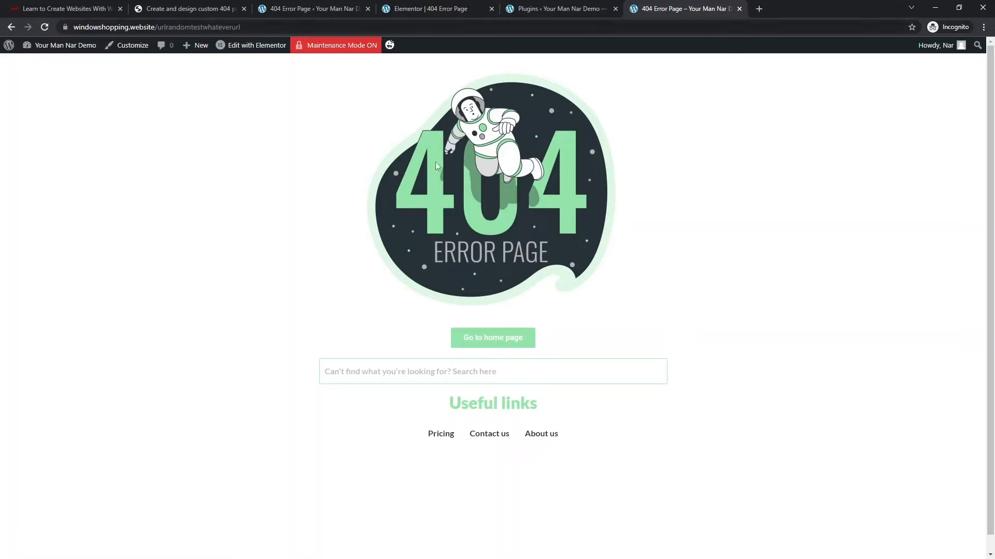
pyautogui.moveTo(157, 30); pyautogui.dragTo(71, 30)
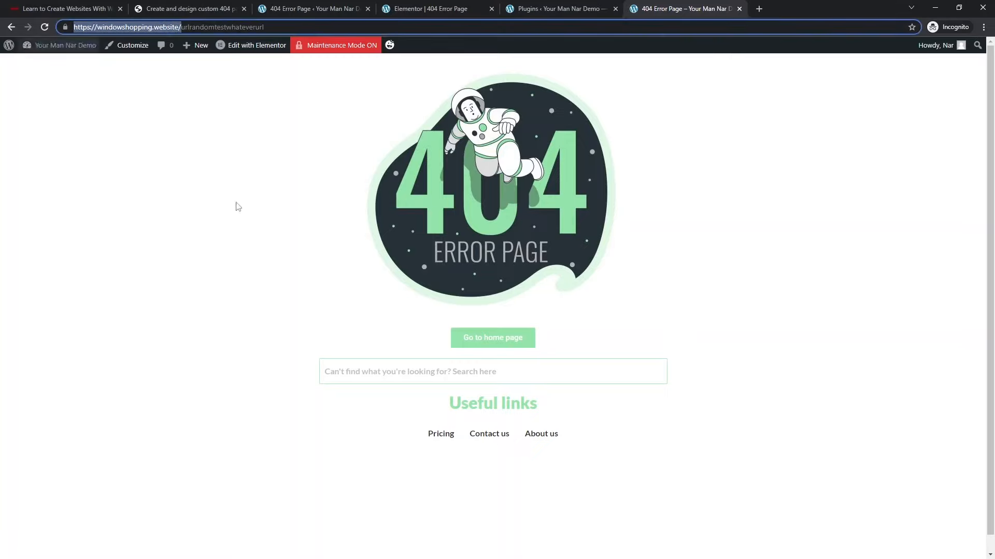
pyautogui.click(198, 271)
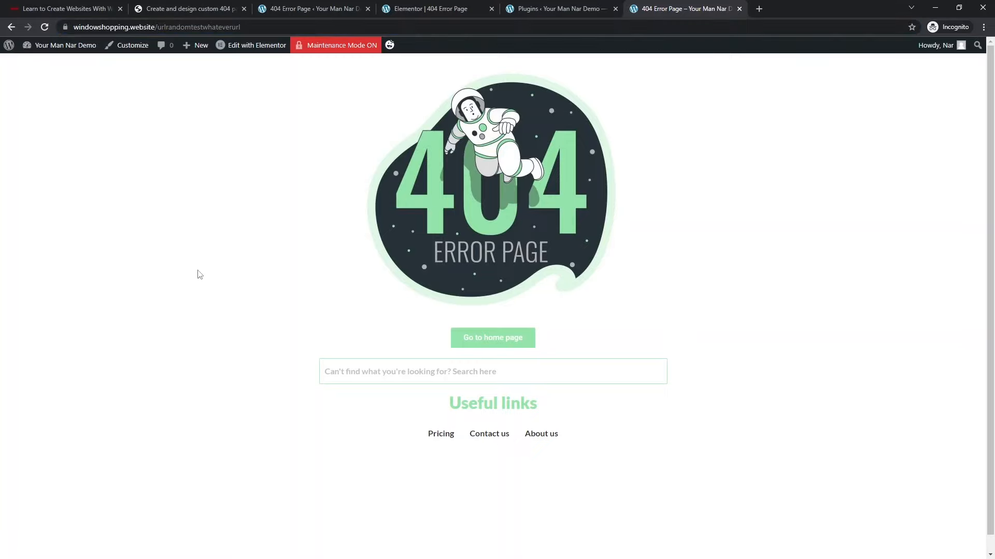